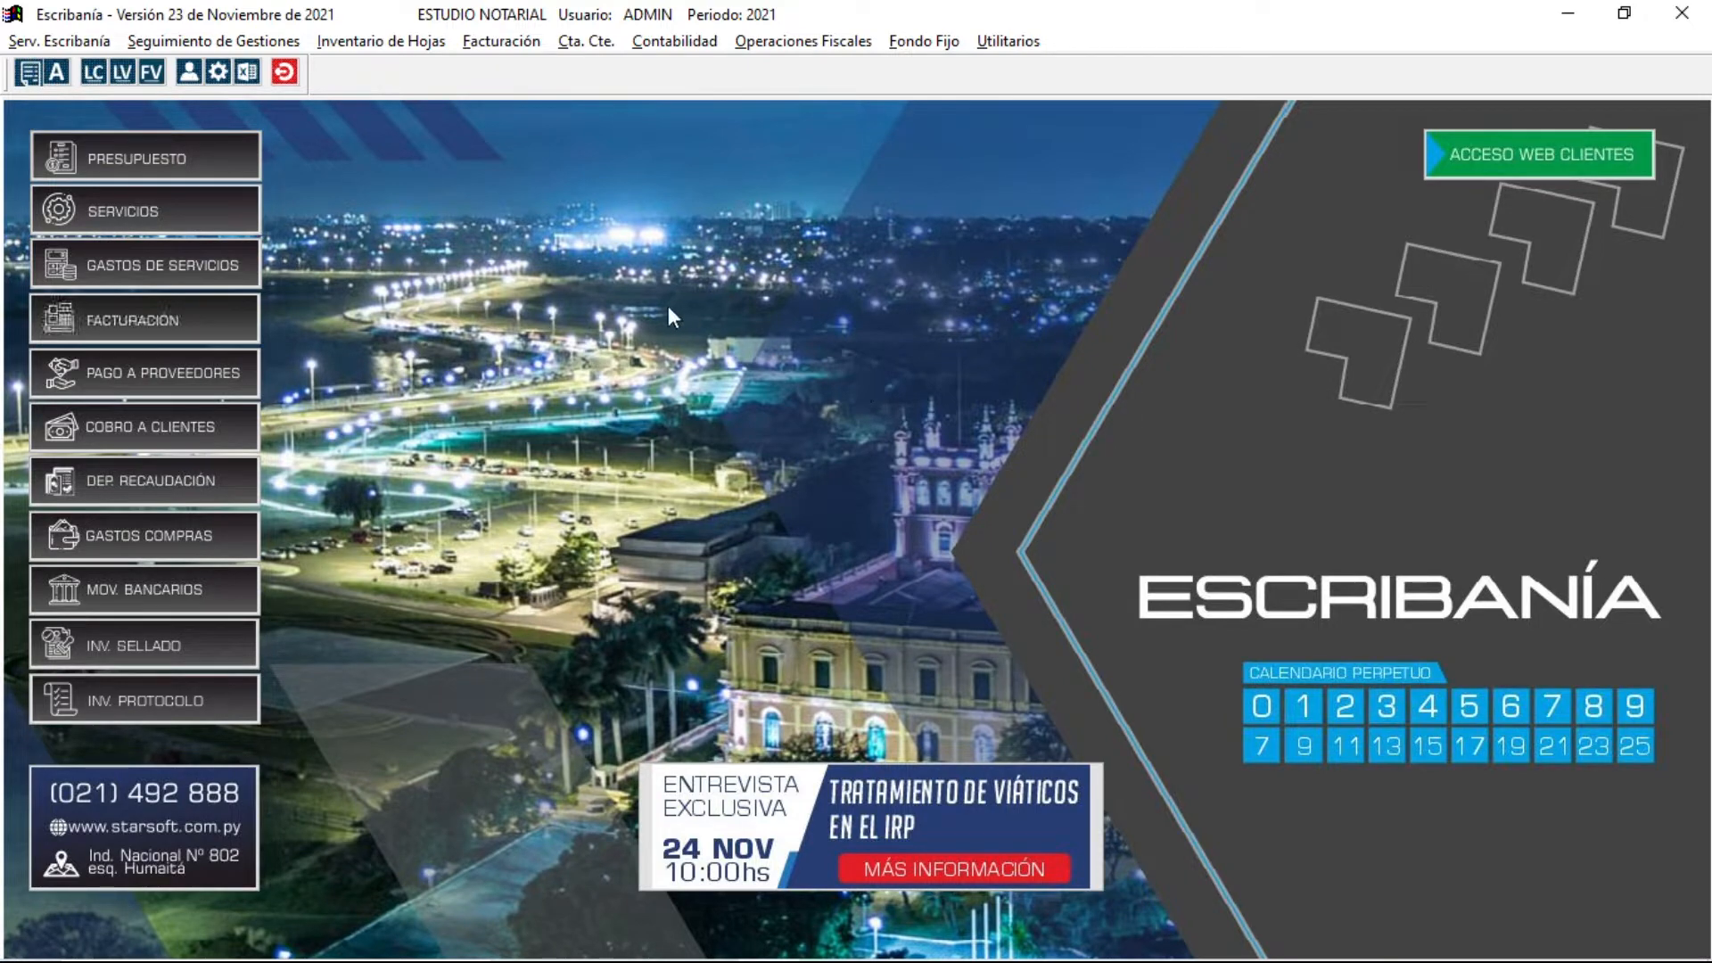
Open the budget configuration (Configuración Presupuestos) and start a new service budget template.
click(80, 40)
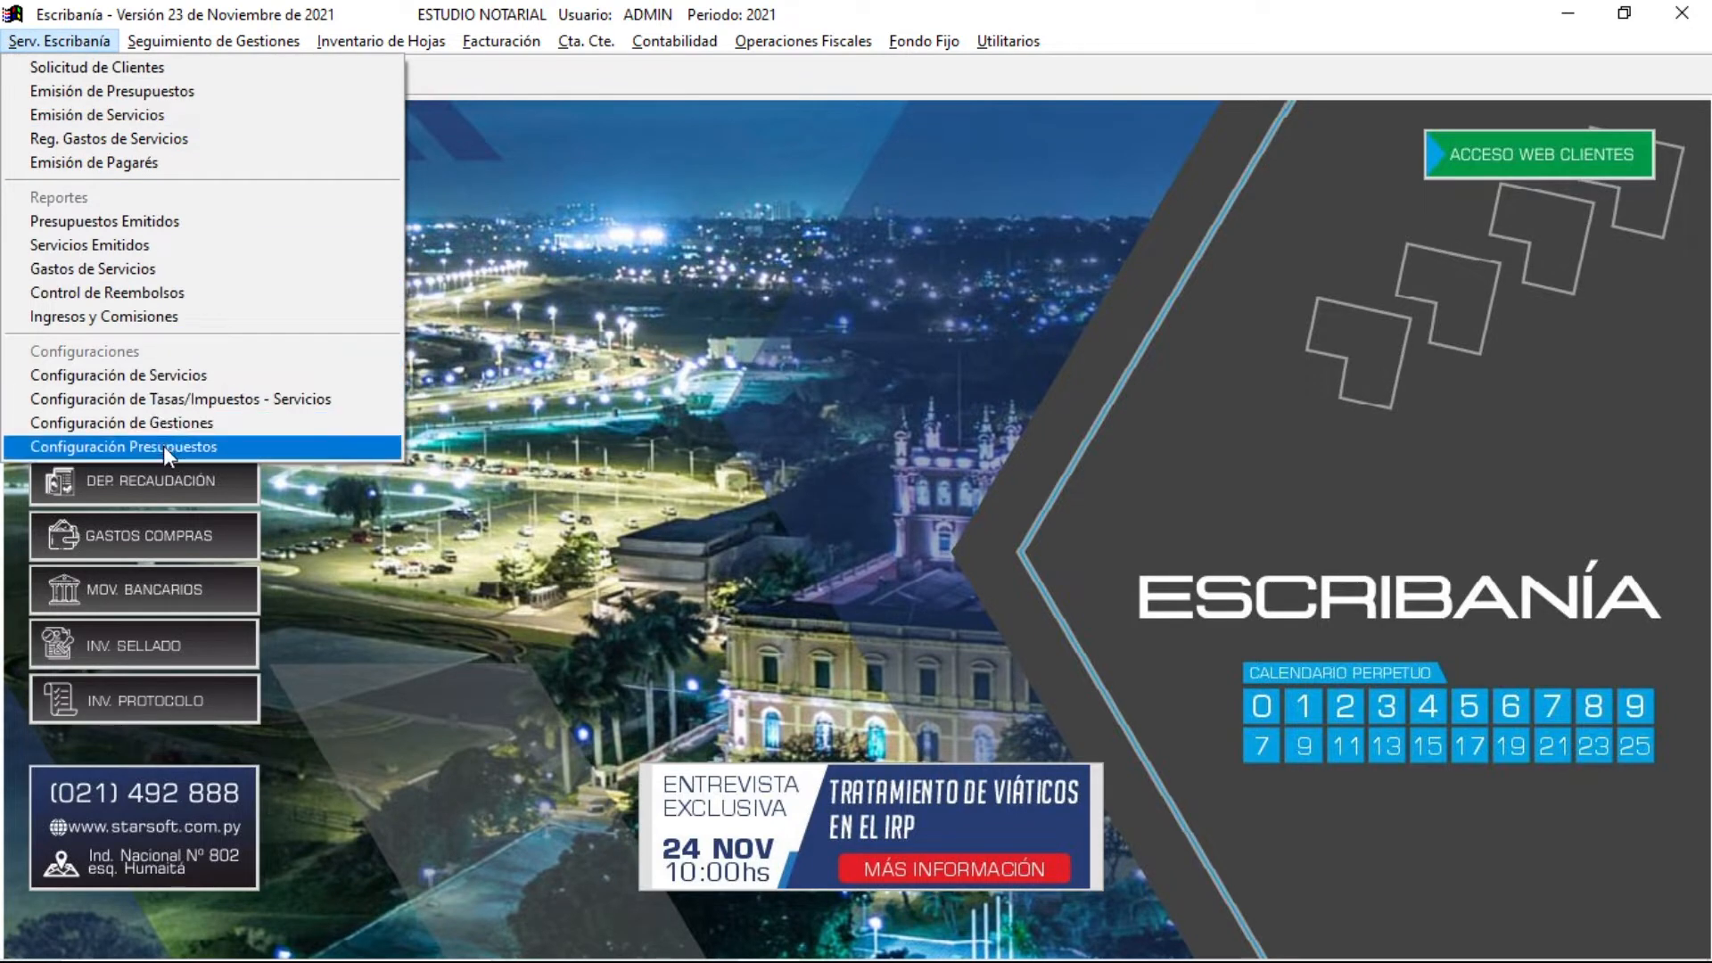
click(296, 446)
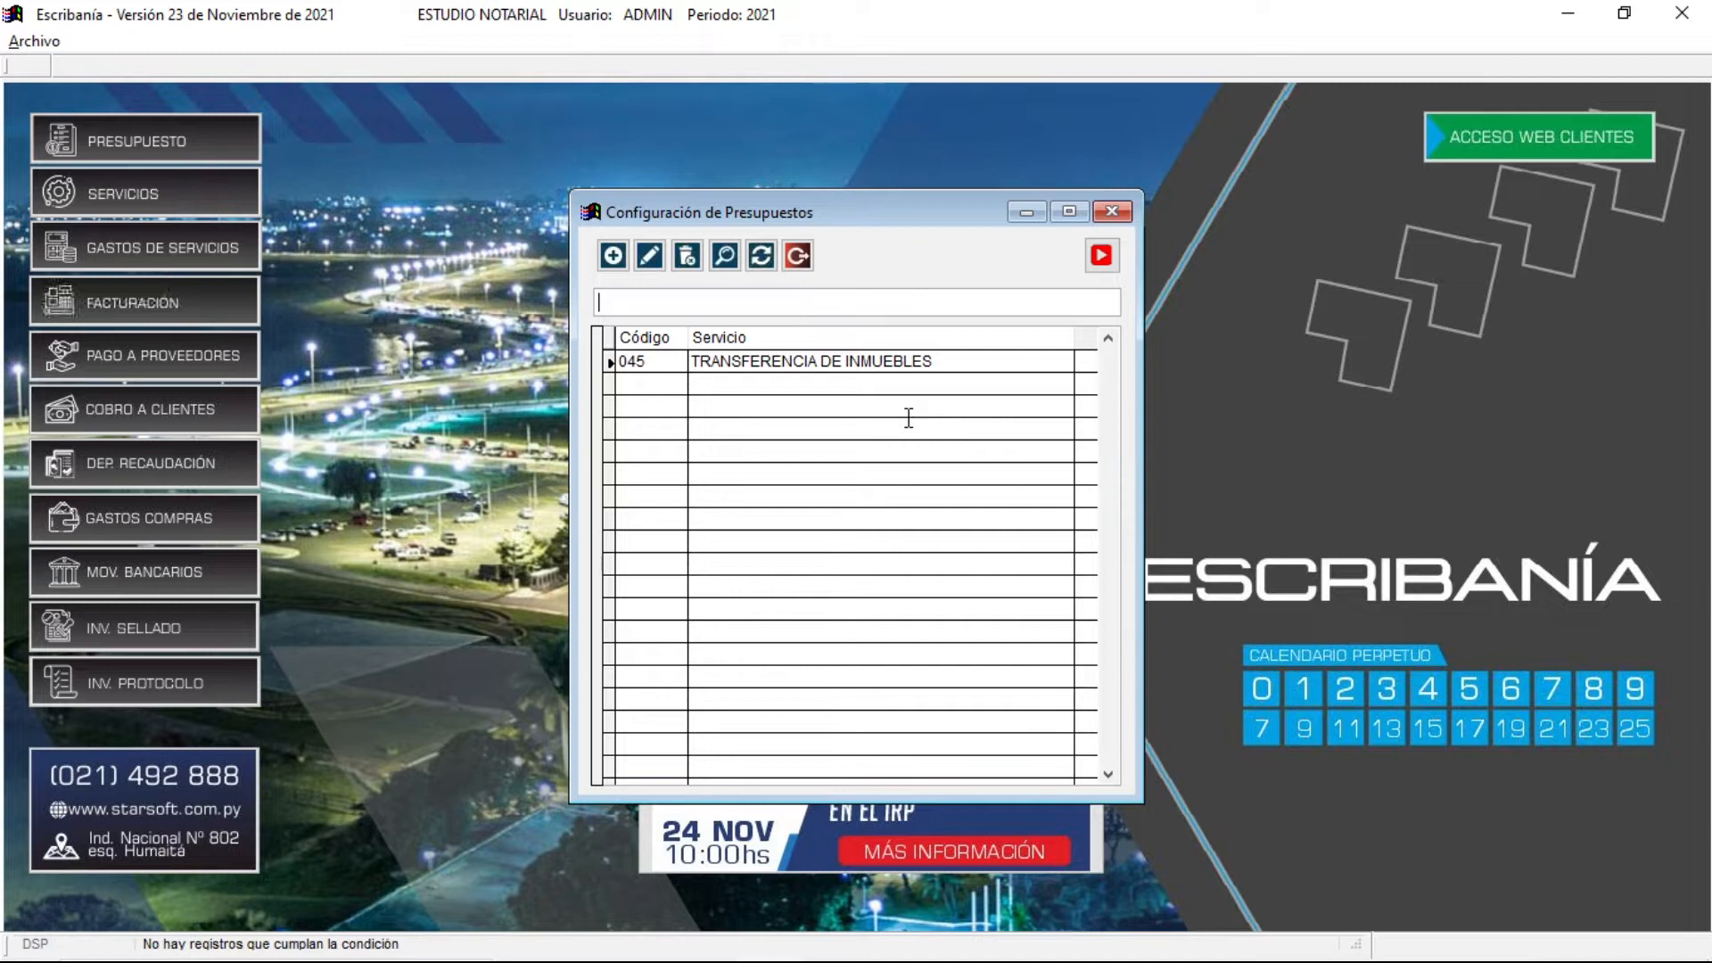
click(613, 256)
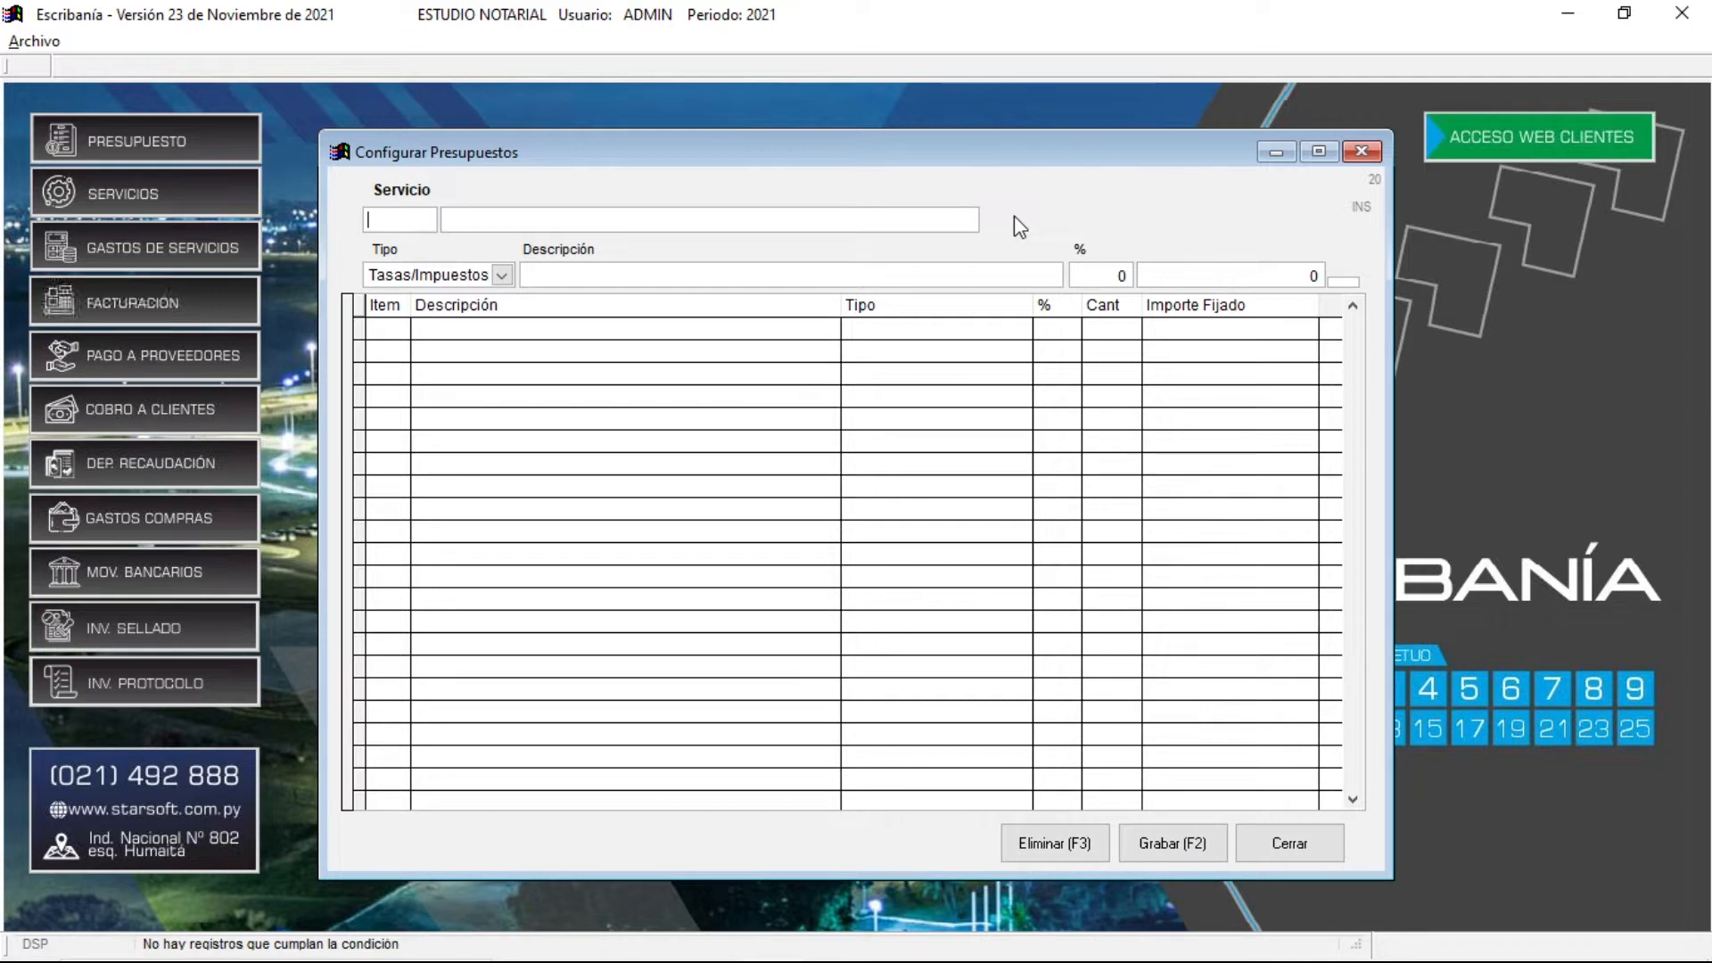
Search the service list for "TRANS" and select TRANSFERENCIA DE VEHICULOS as the template's service.
key(Return)
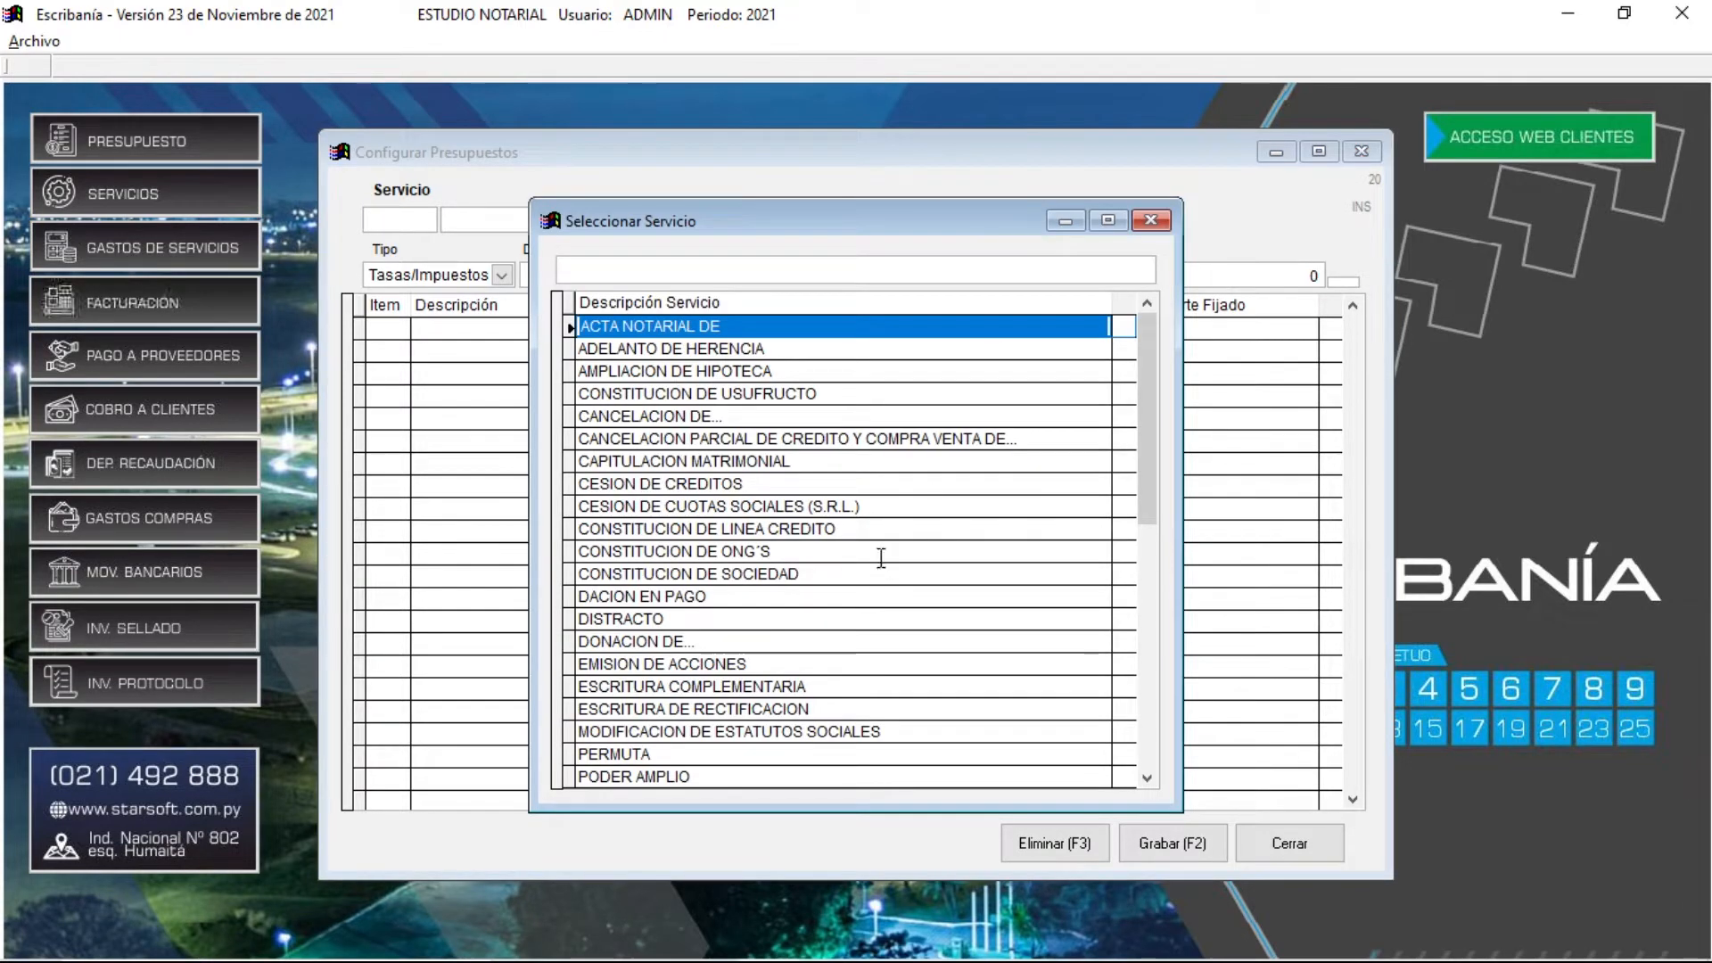
click(725, 265)
text(TRN)
key(BackSpace)
text(ANS)
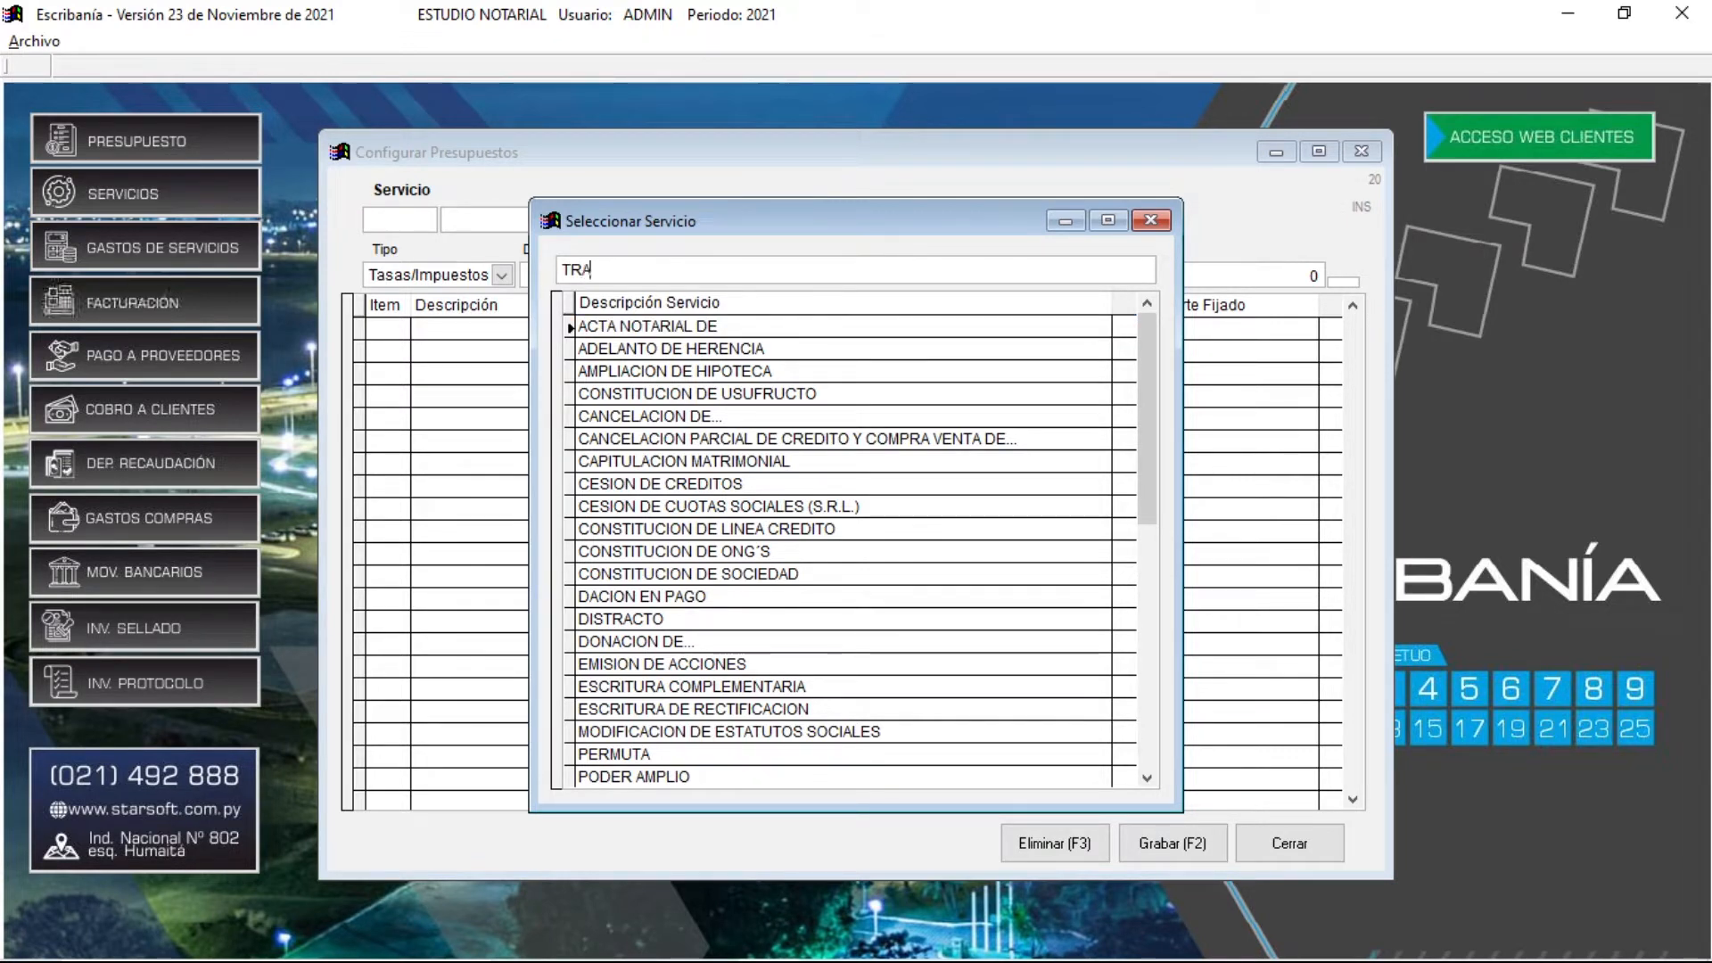
click(867, 374)
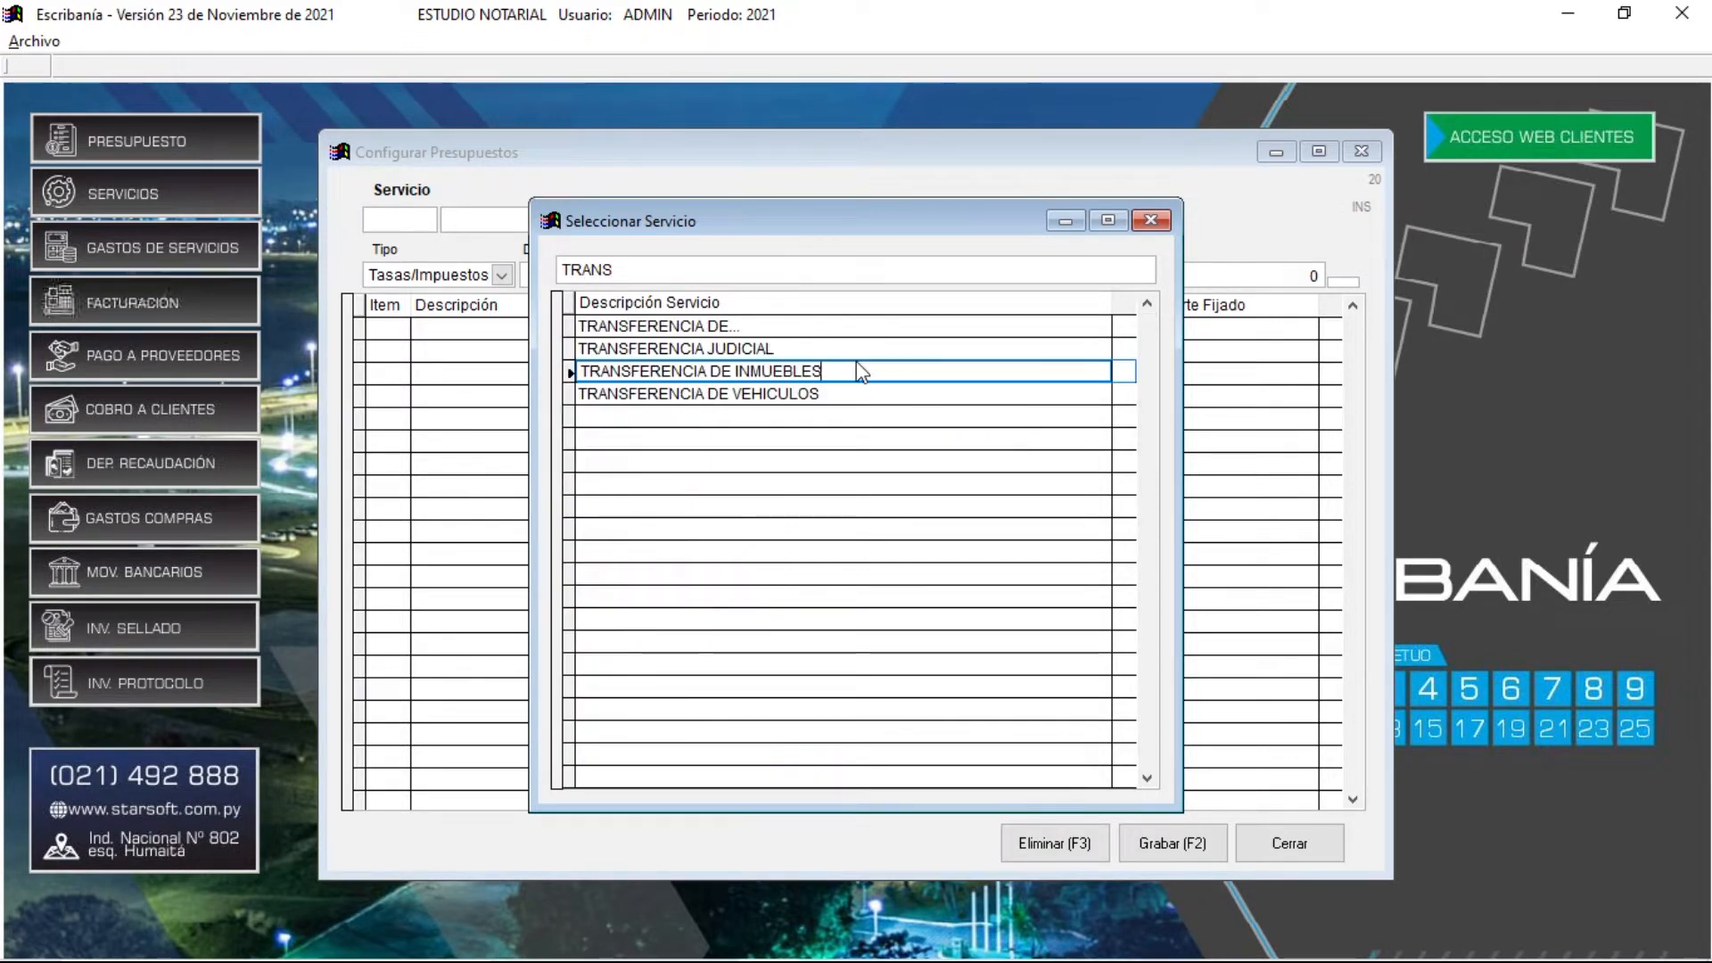
click(640, 390)
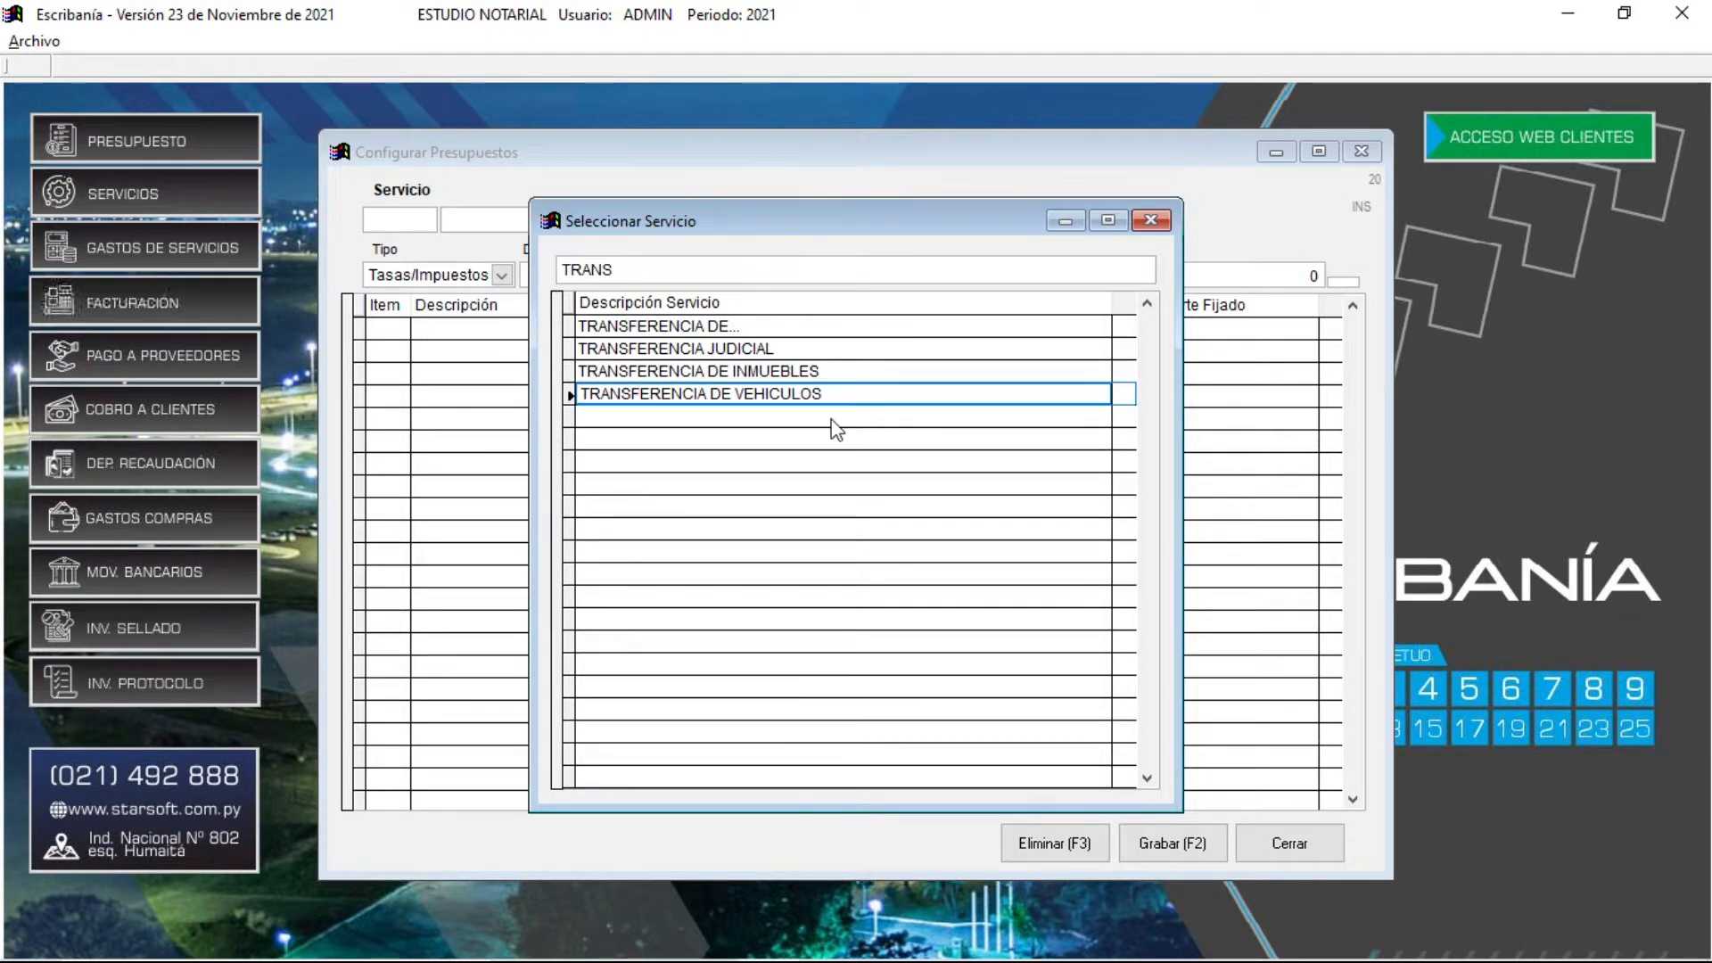
key(Return)
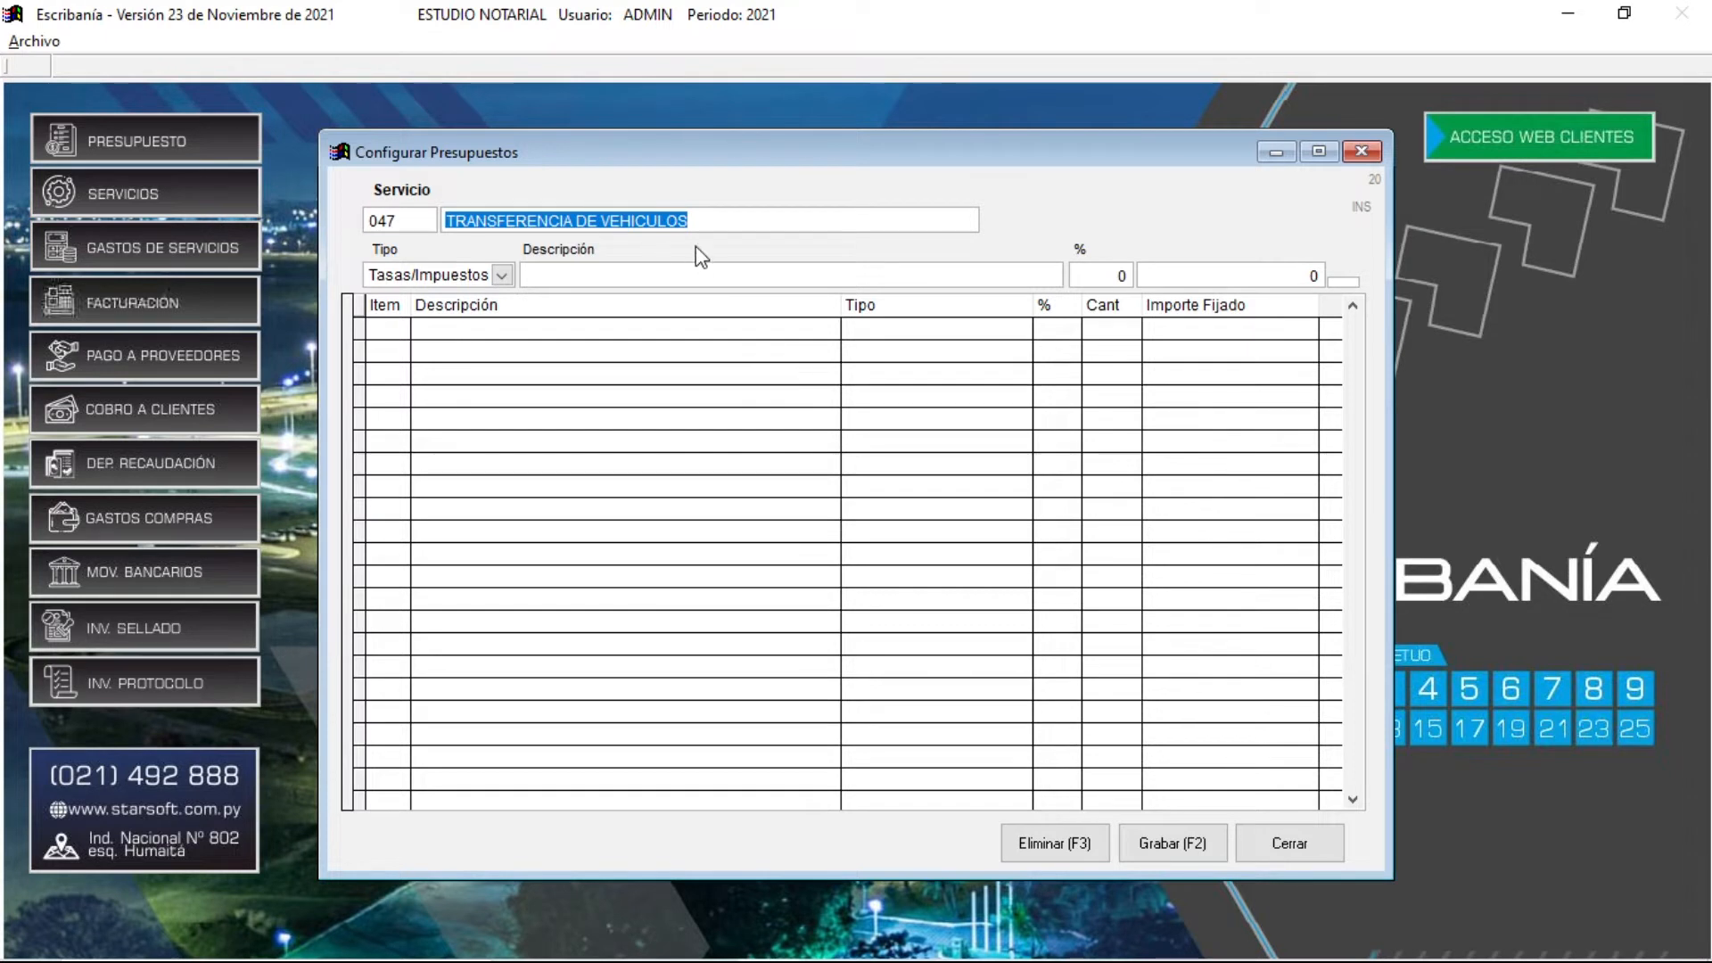
key(Return)
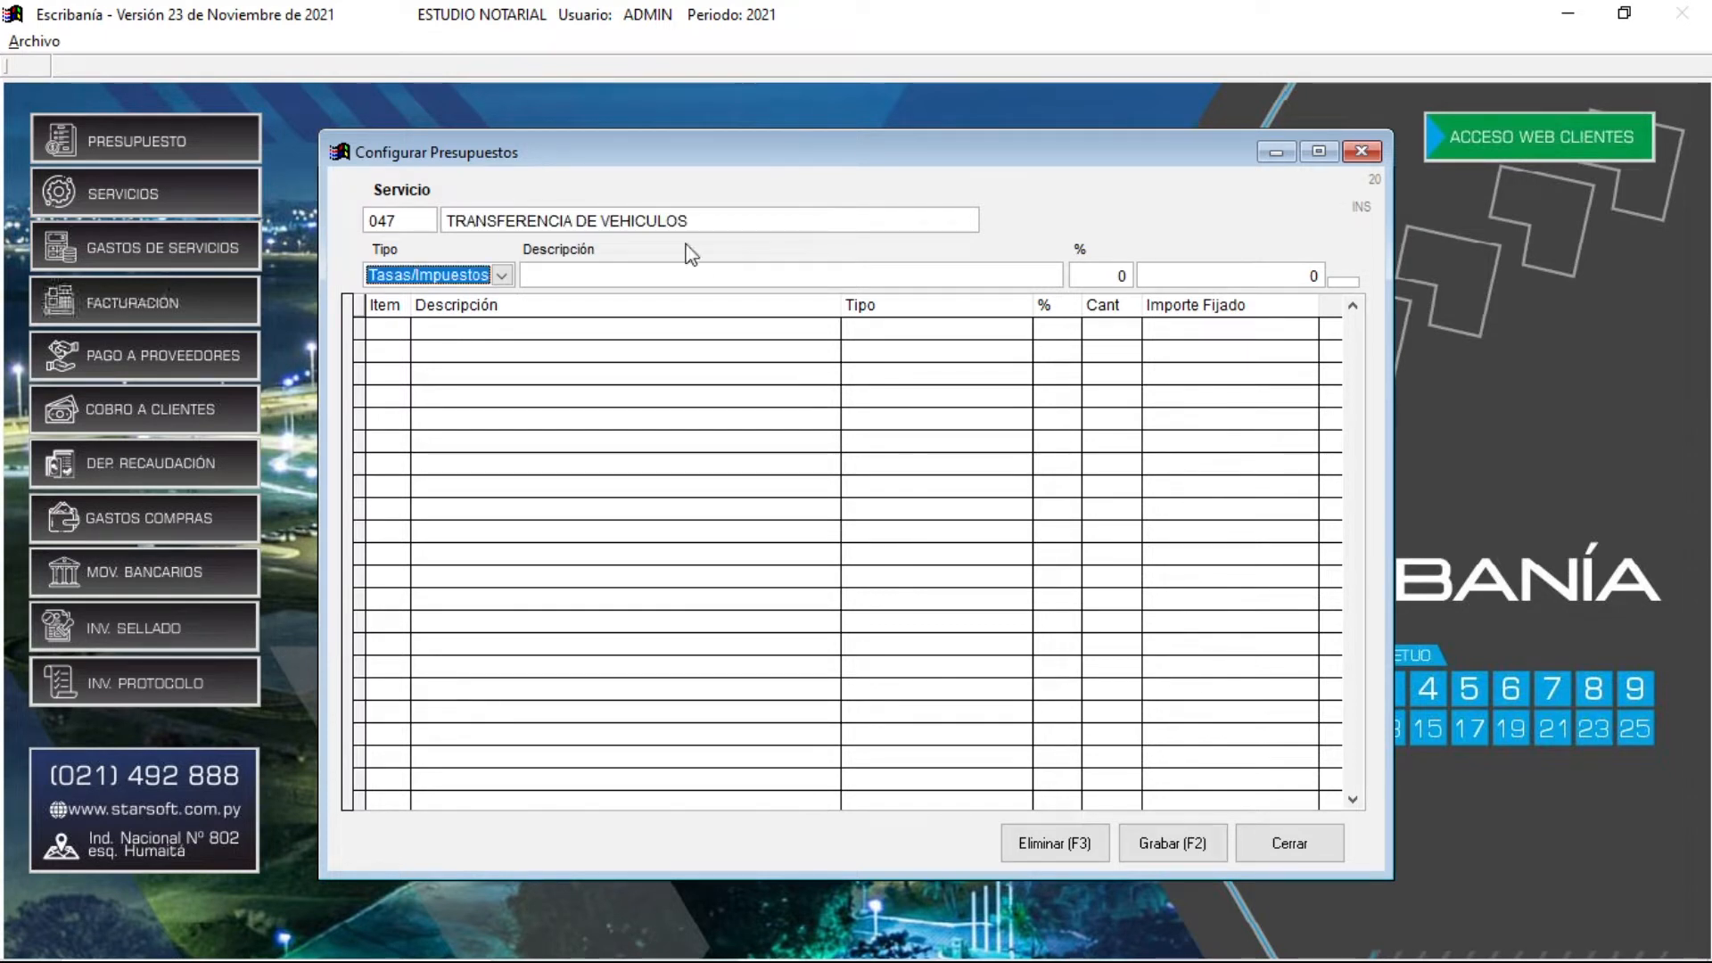
Set the type of the first budget item to Tasas/Impuestos.
click(501, 276)
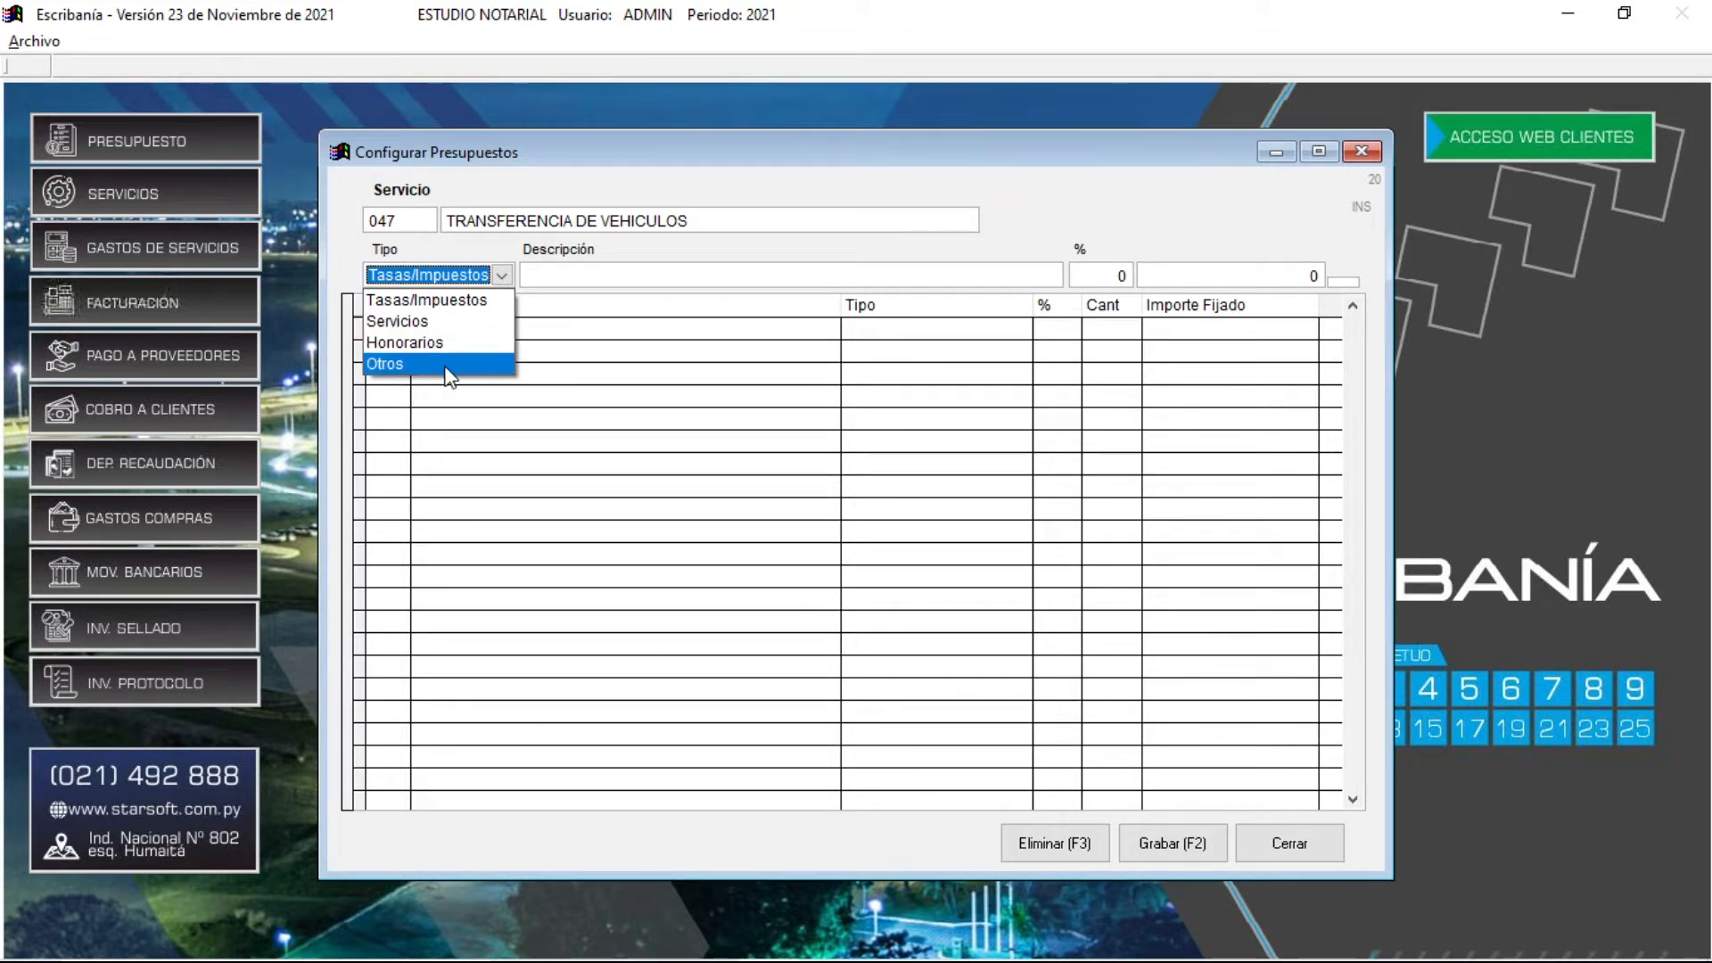
click(482, 306)
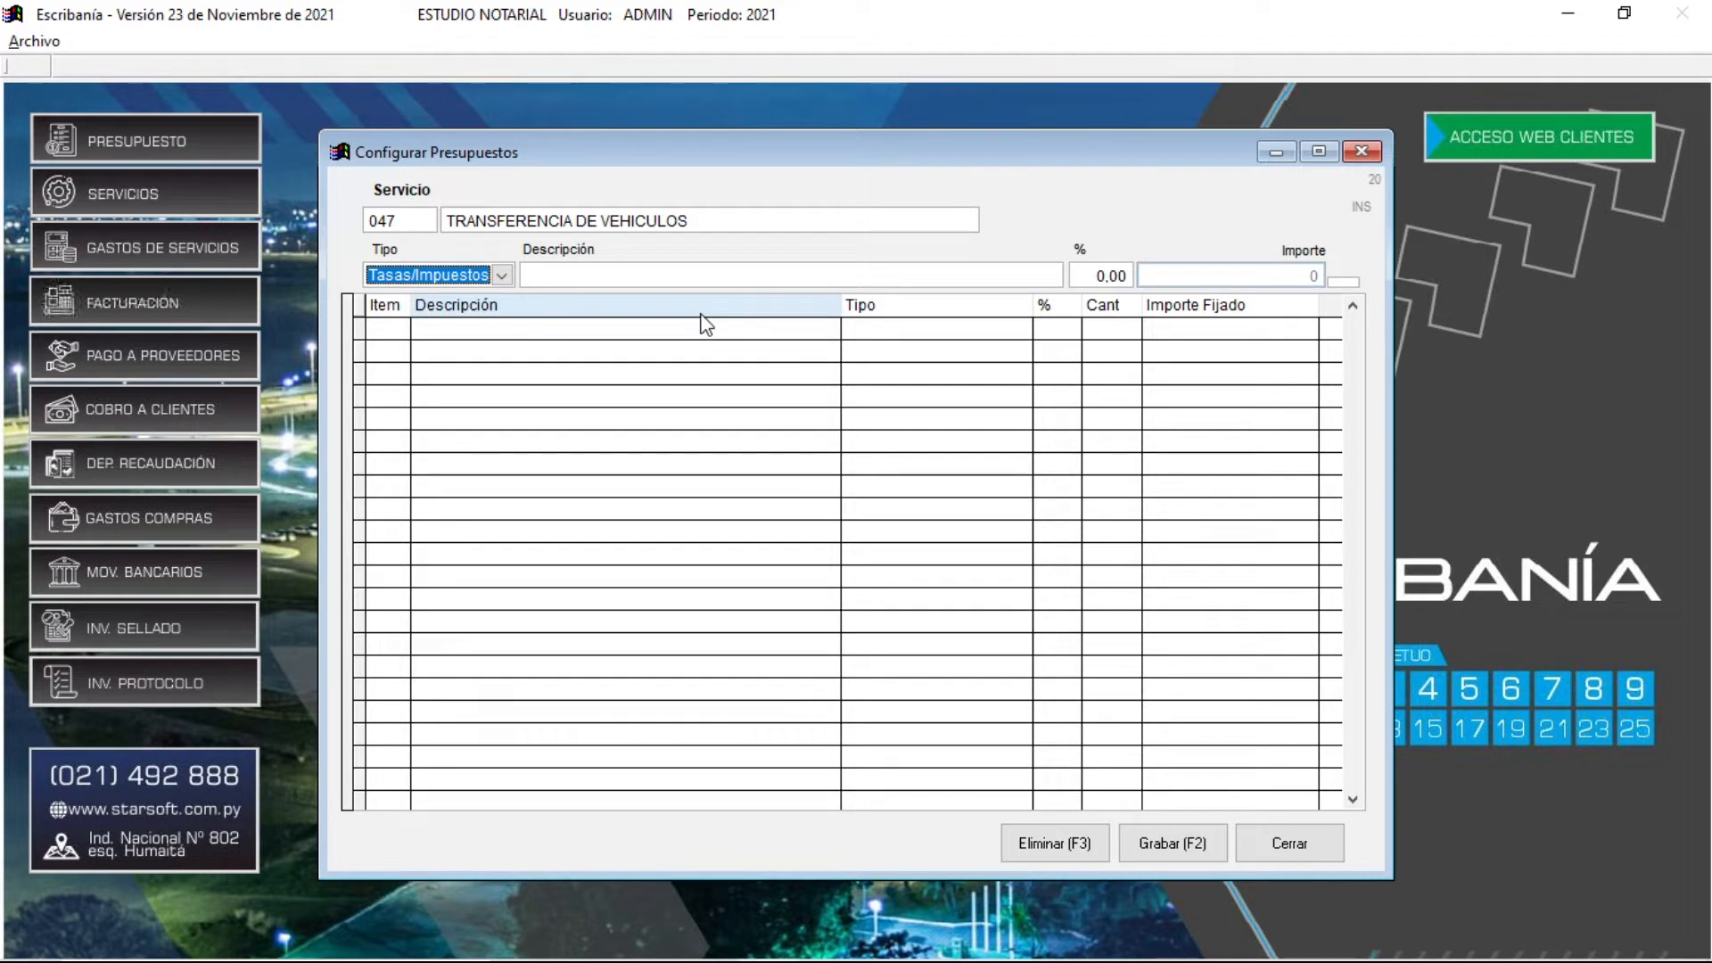
key(Return)
text(ASDASDADAS)
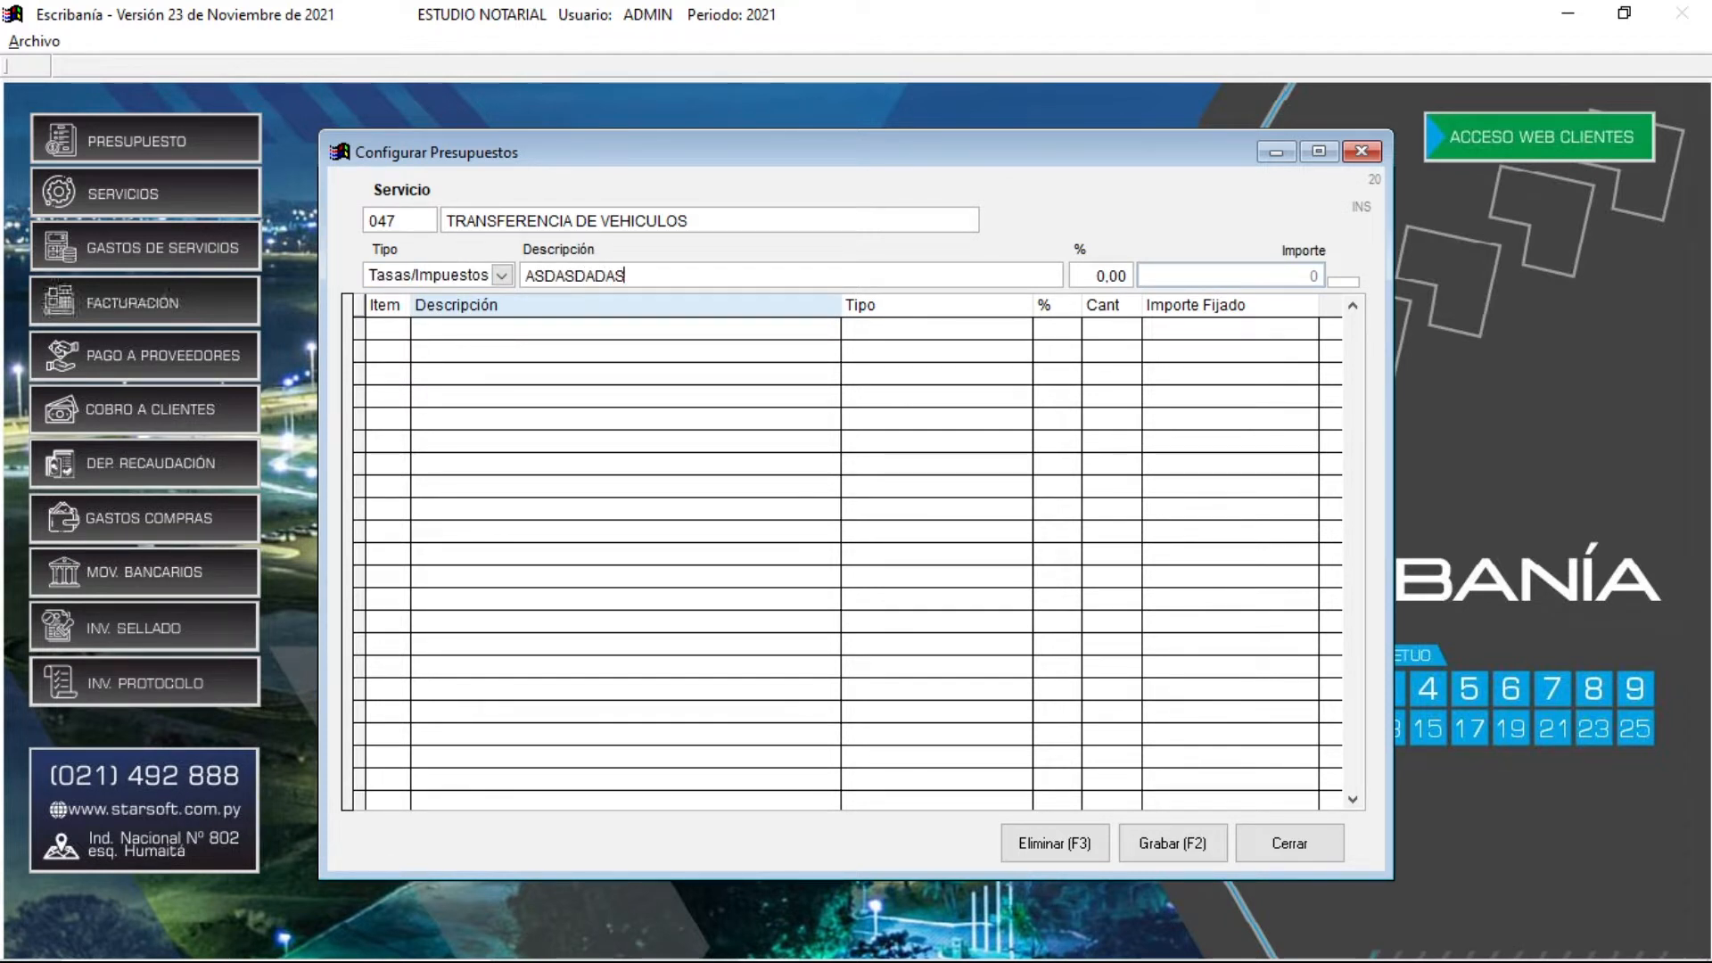
key(BackSpace)
key(BackSpace)
key(BackSpace)
key(BackSpace)
key(BackSpace)
key(BackSpace)
key(BackSpace)
key(BackSpace)
key(BackSpace)
key(BackSpace)
Pick Tasas Judiciales (Ventas) from the list of taxes and fees as the item's description.
key(Return)
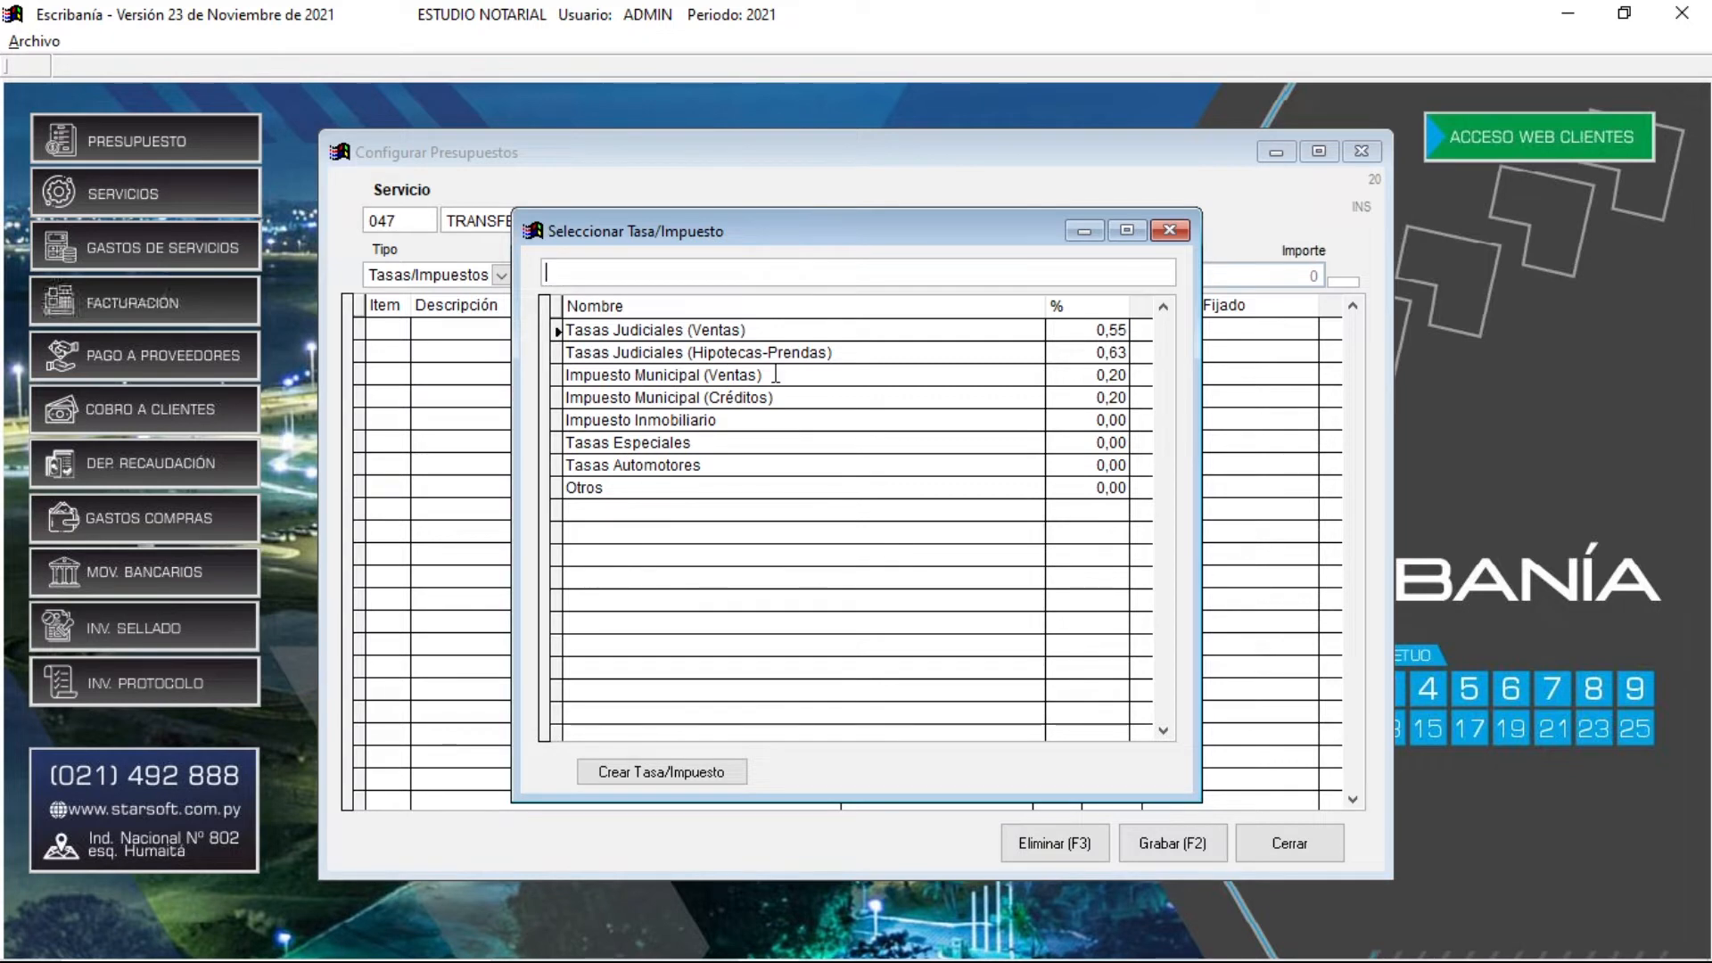
click(646, 465)
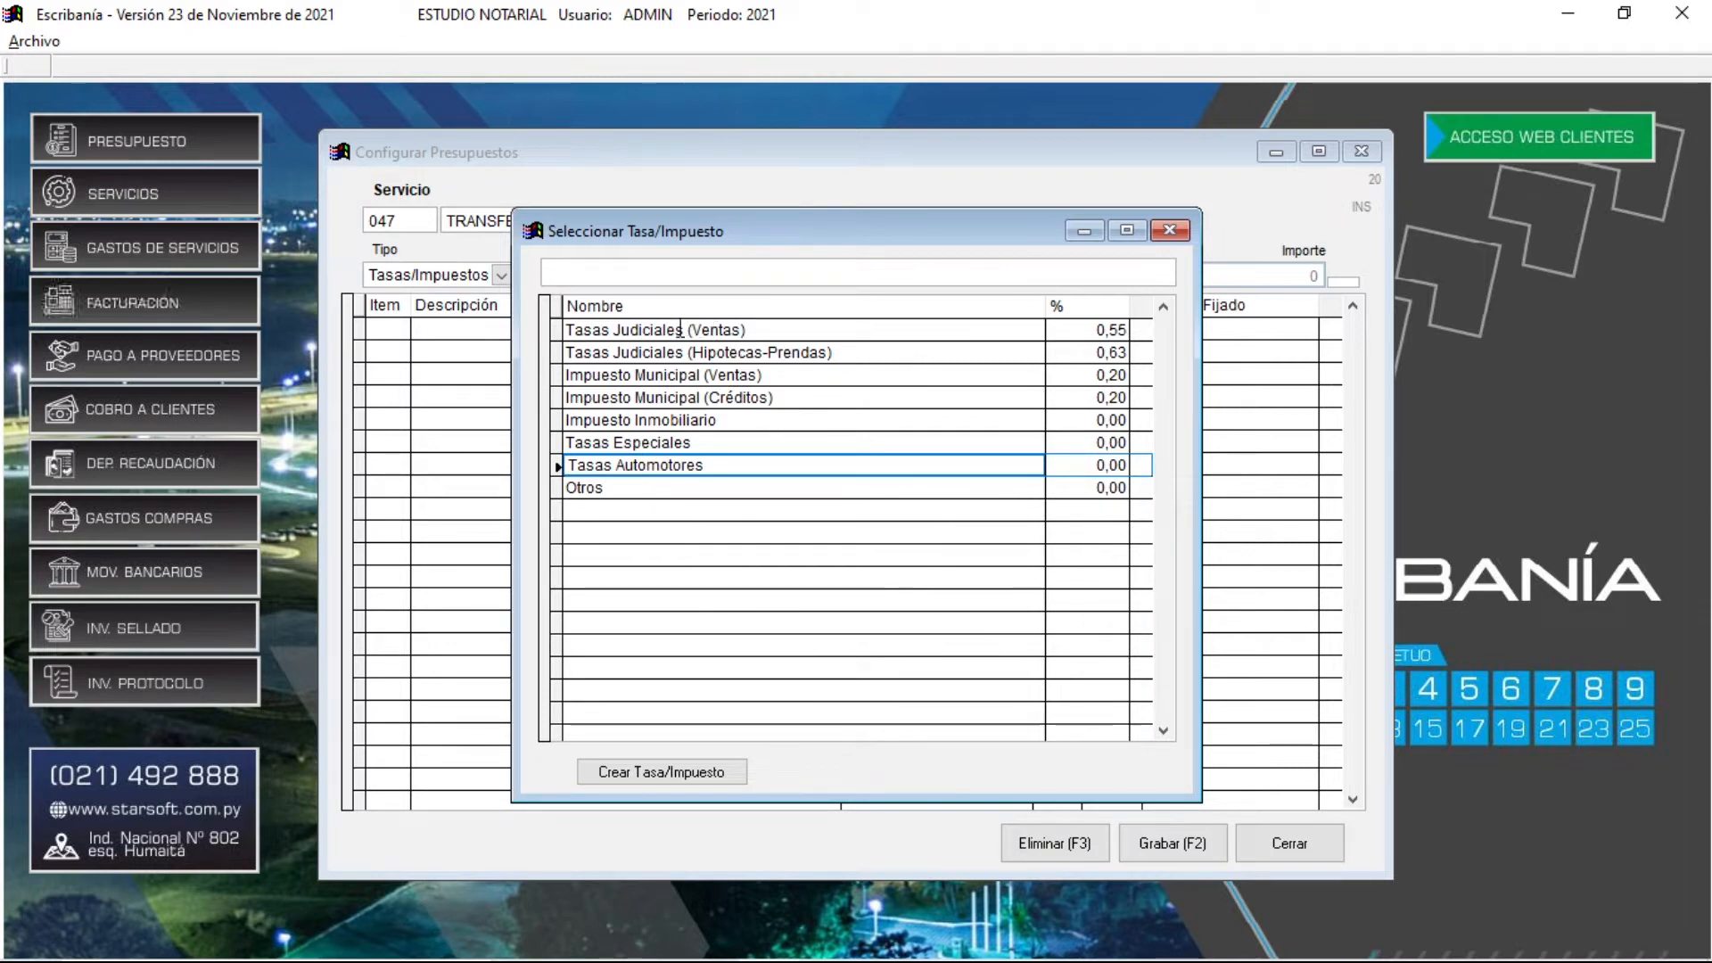
click(745, 329)
click(765, 376)
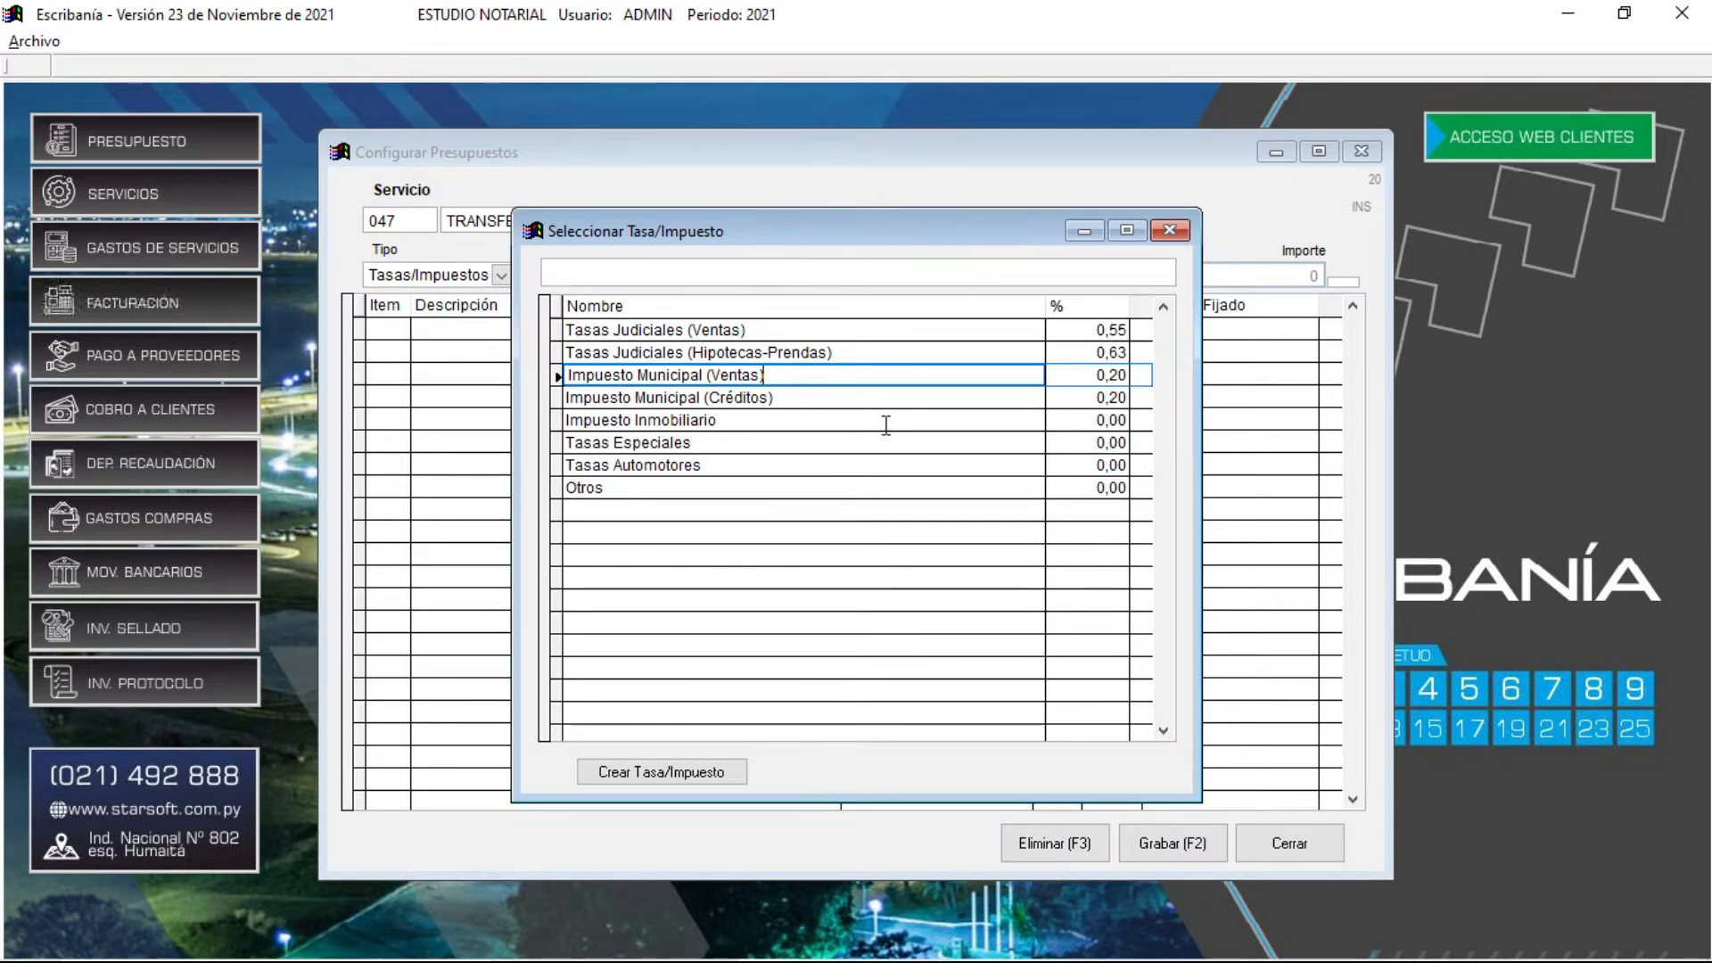
key(Up)
key(Up)
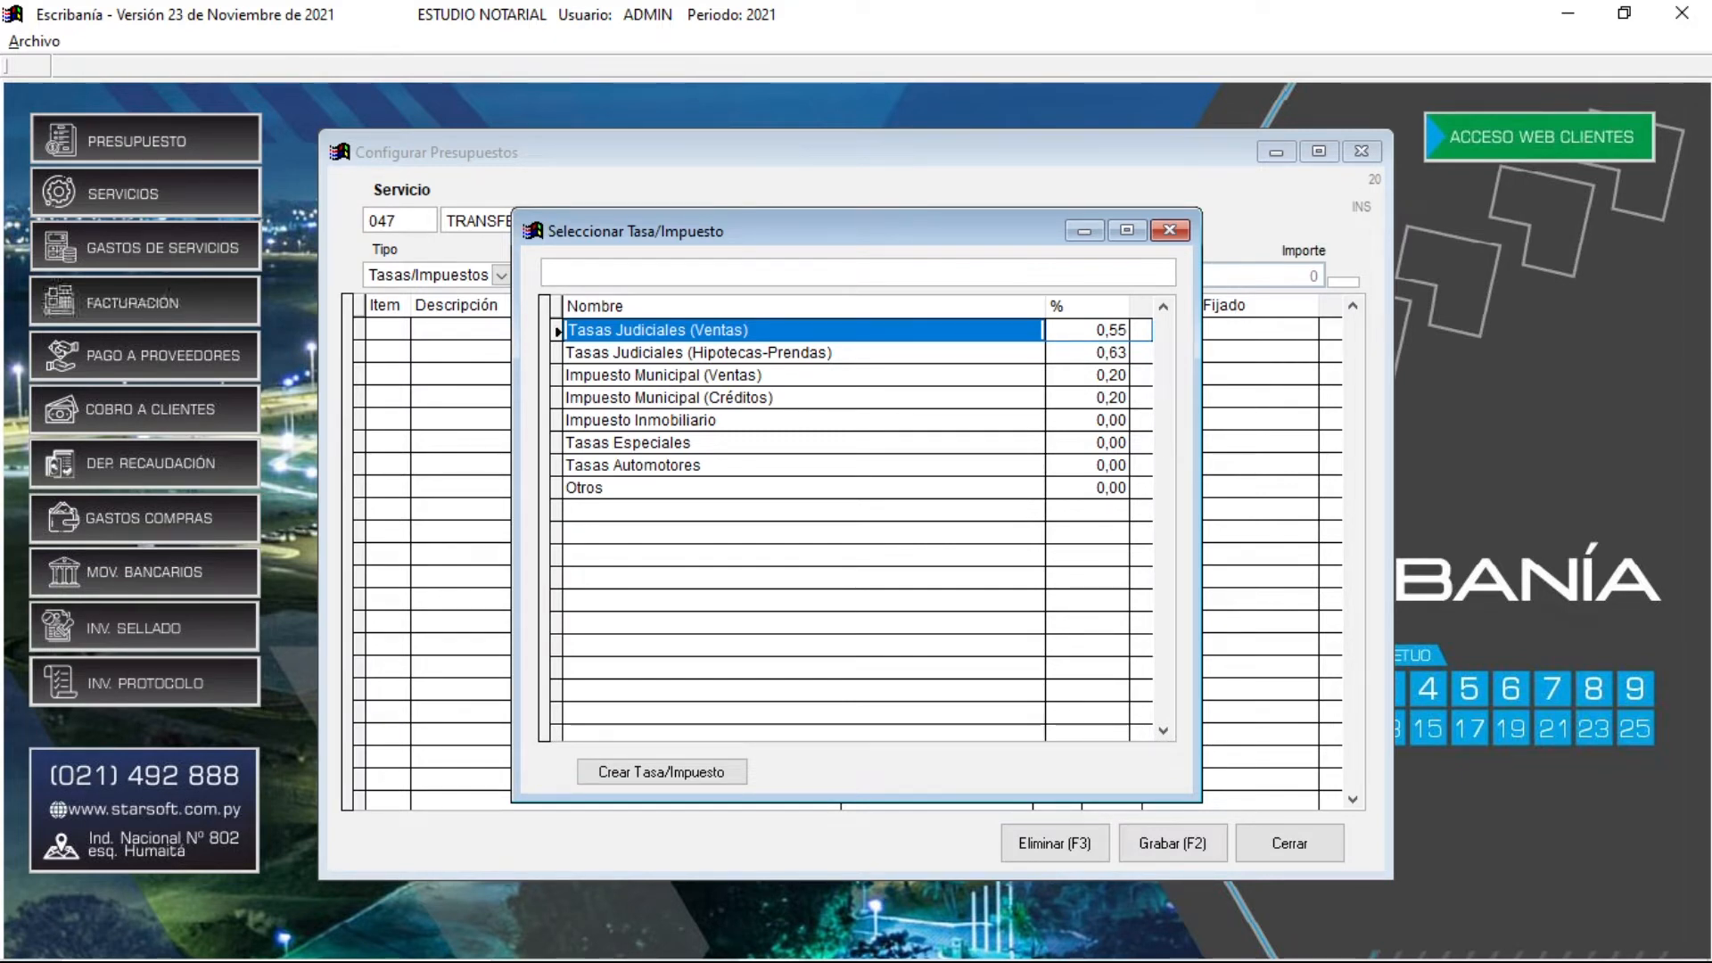
key(Return)
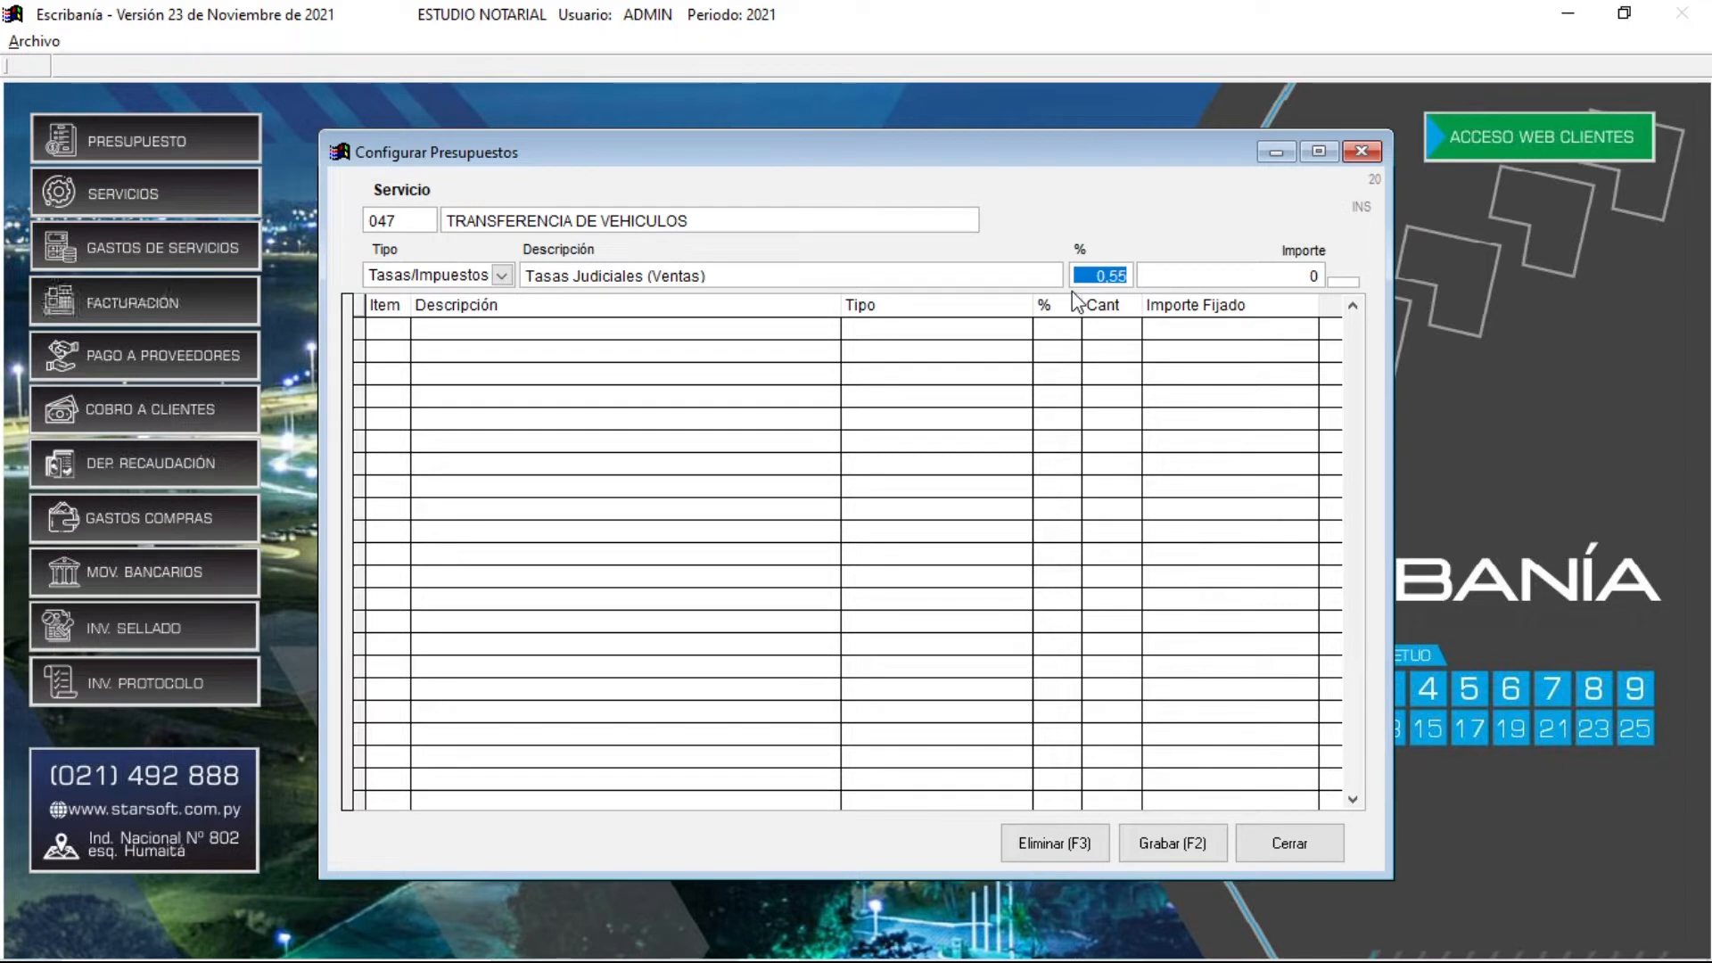
Try the Tasas Judiciales (Ventas) item with 0 % and a fixed amount of 500.000.
key(Tab)
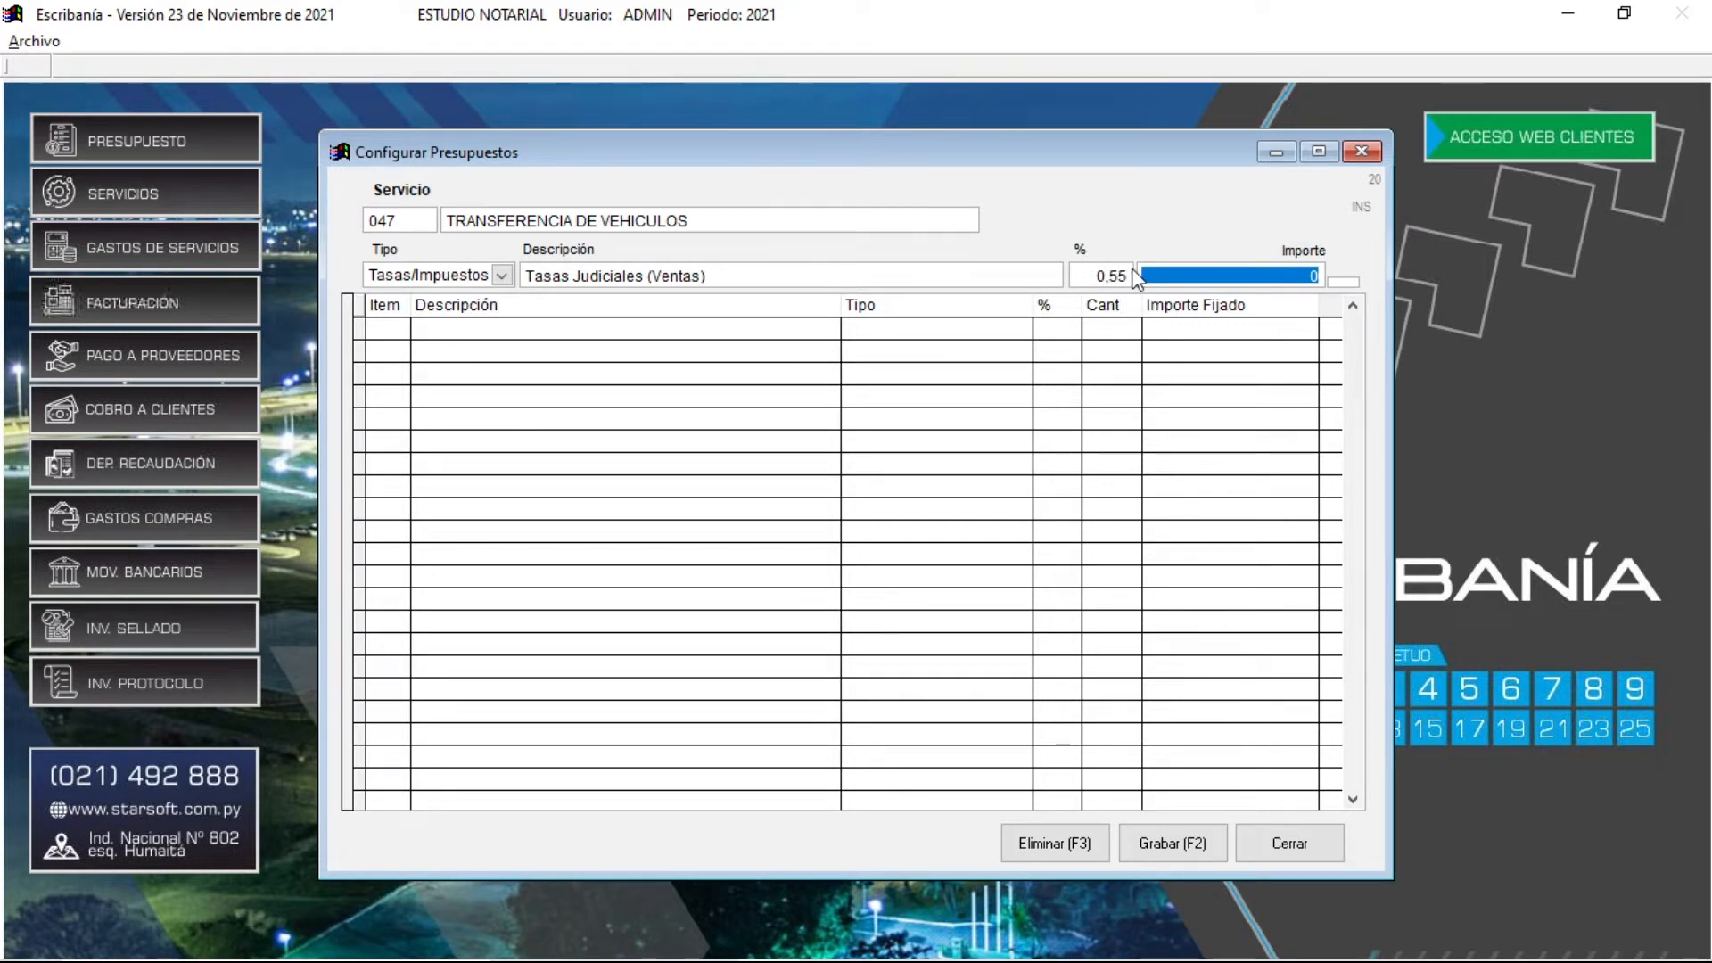
drag(1094, 276, 1134, 284)
text(0)
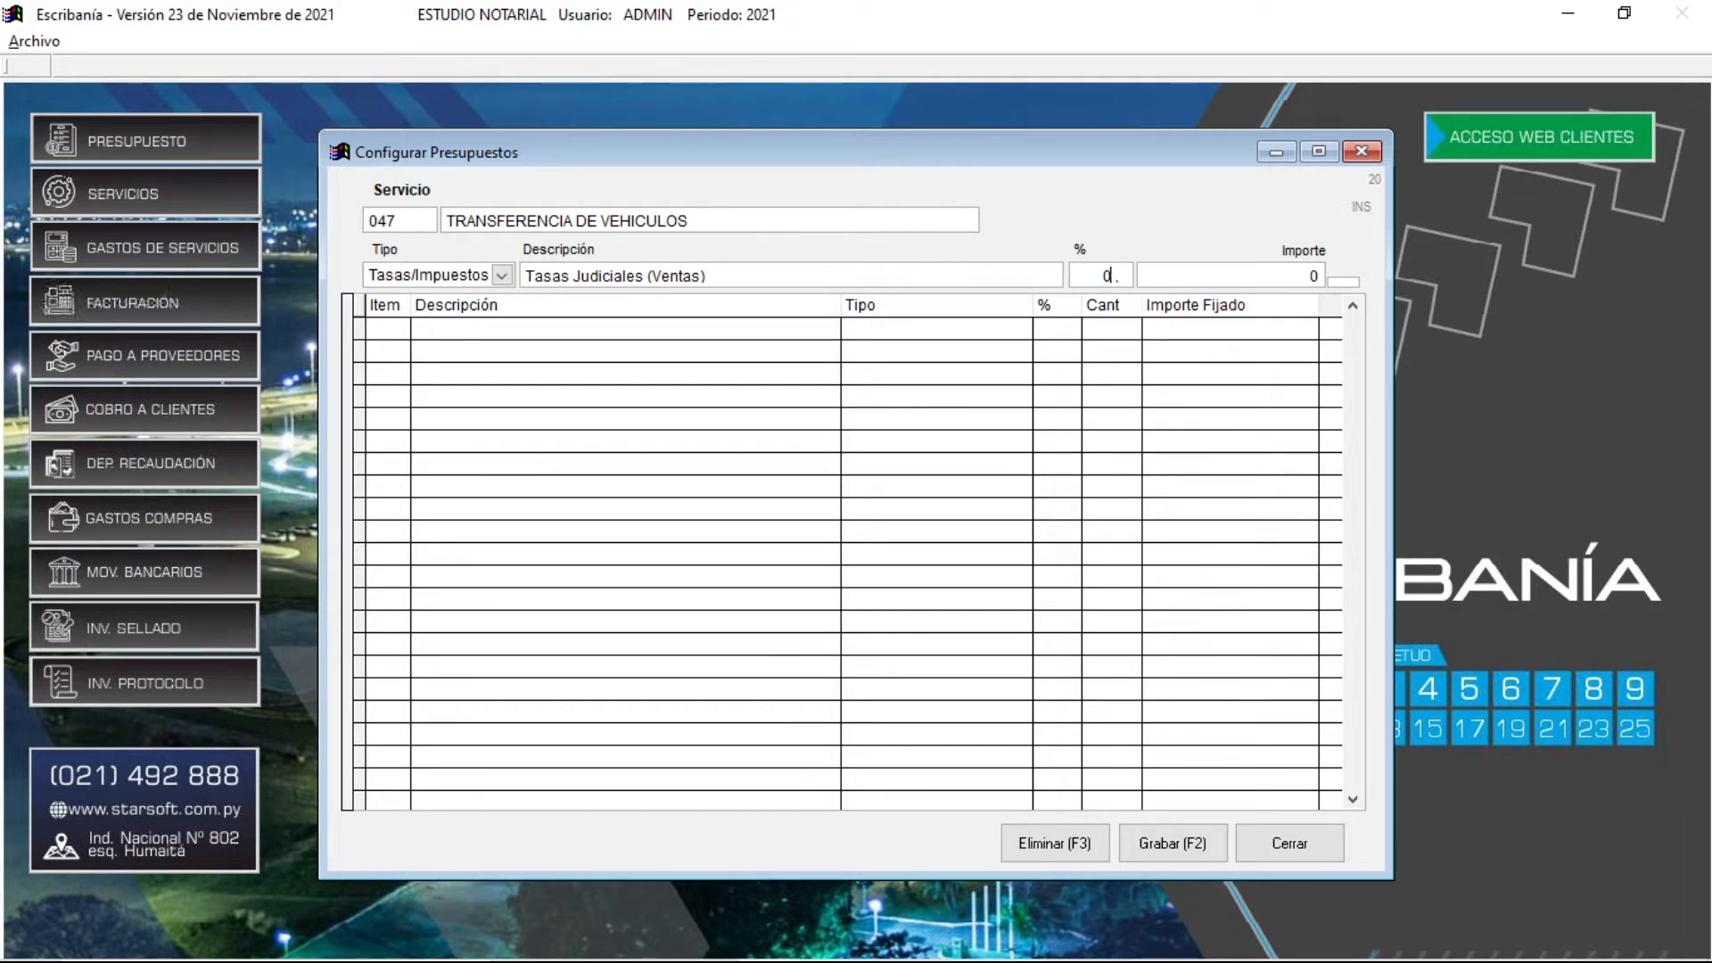
key(Tab)
text(500.000.)
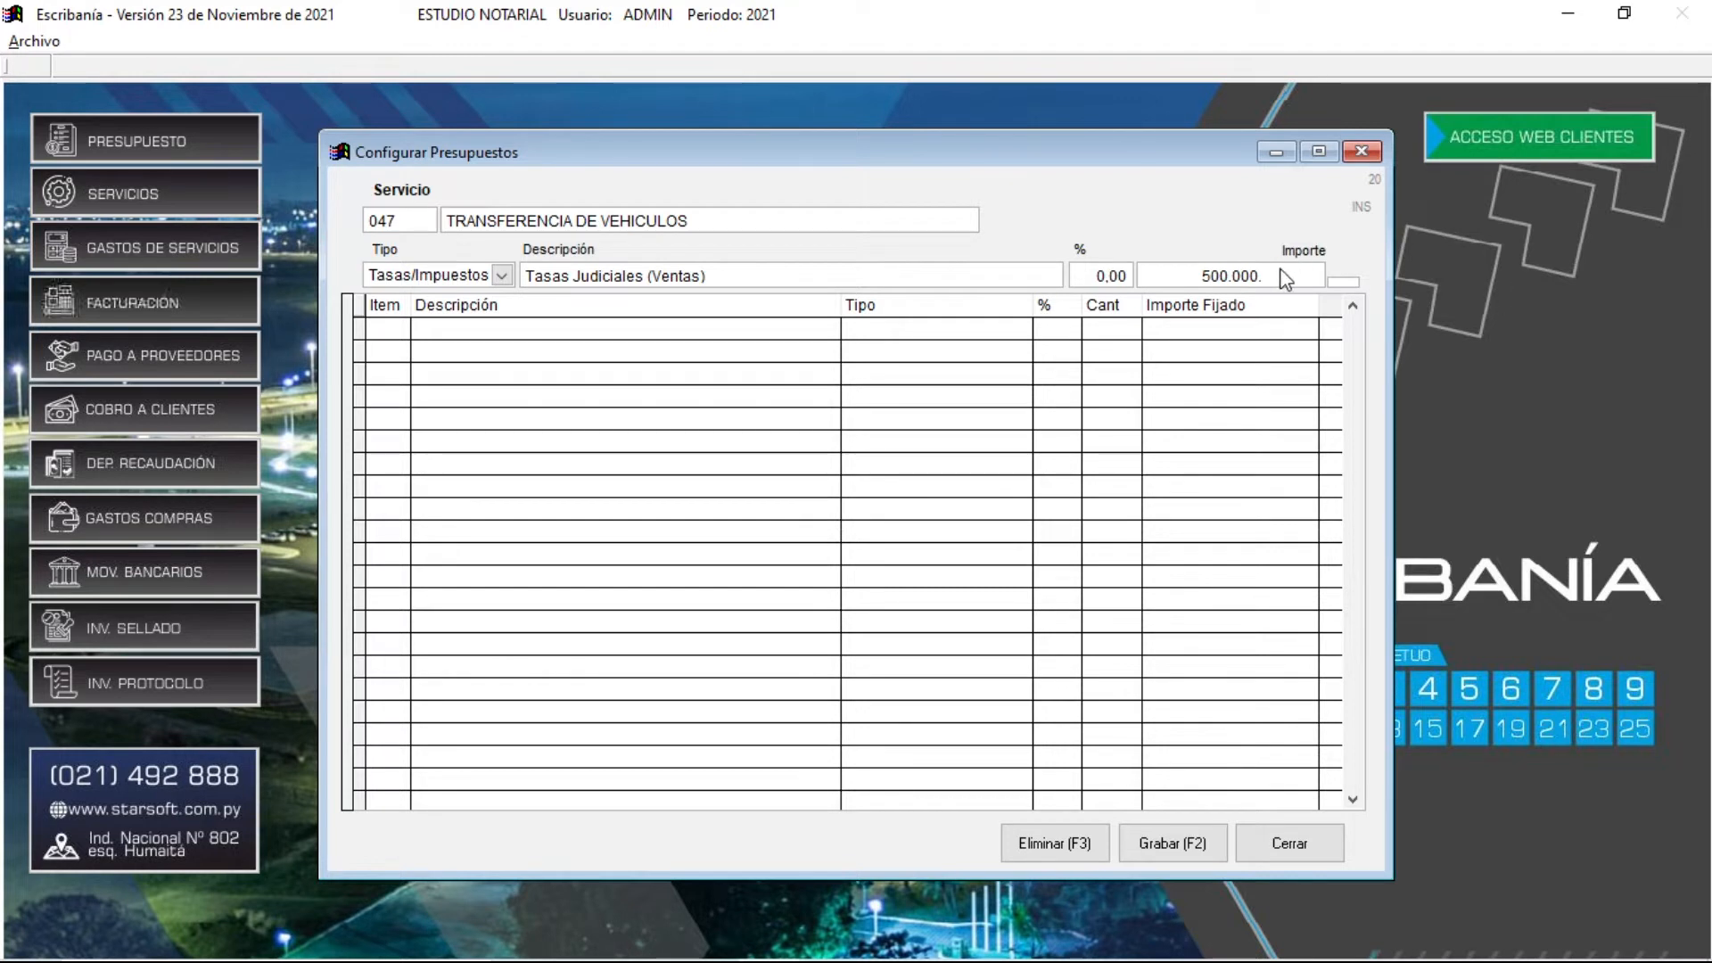
drag(1270, 275, 1206, 279)
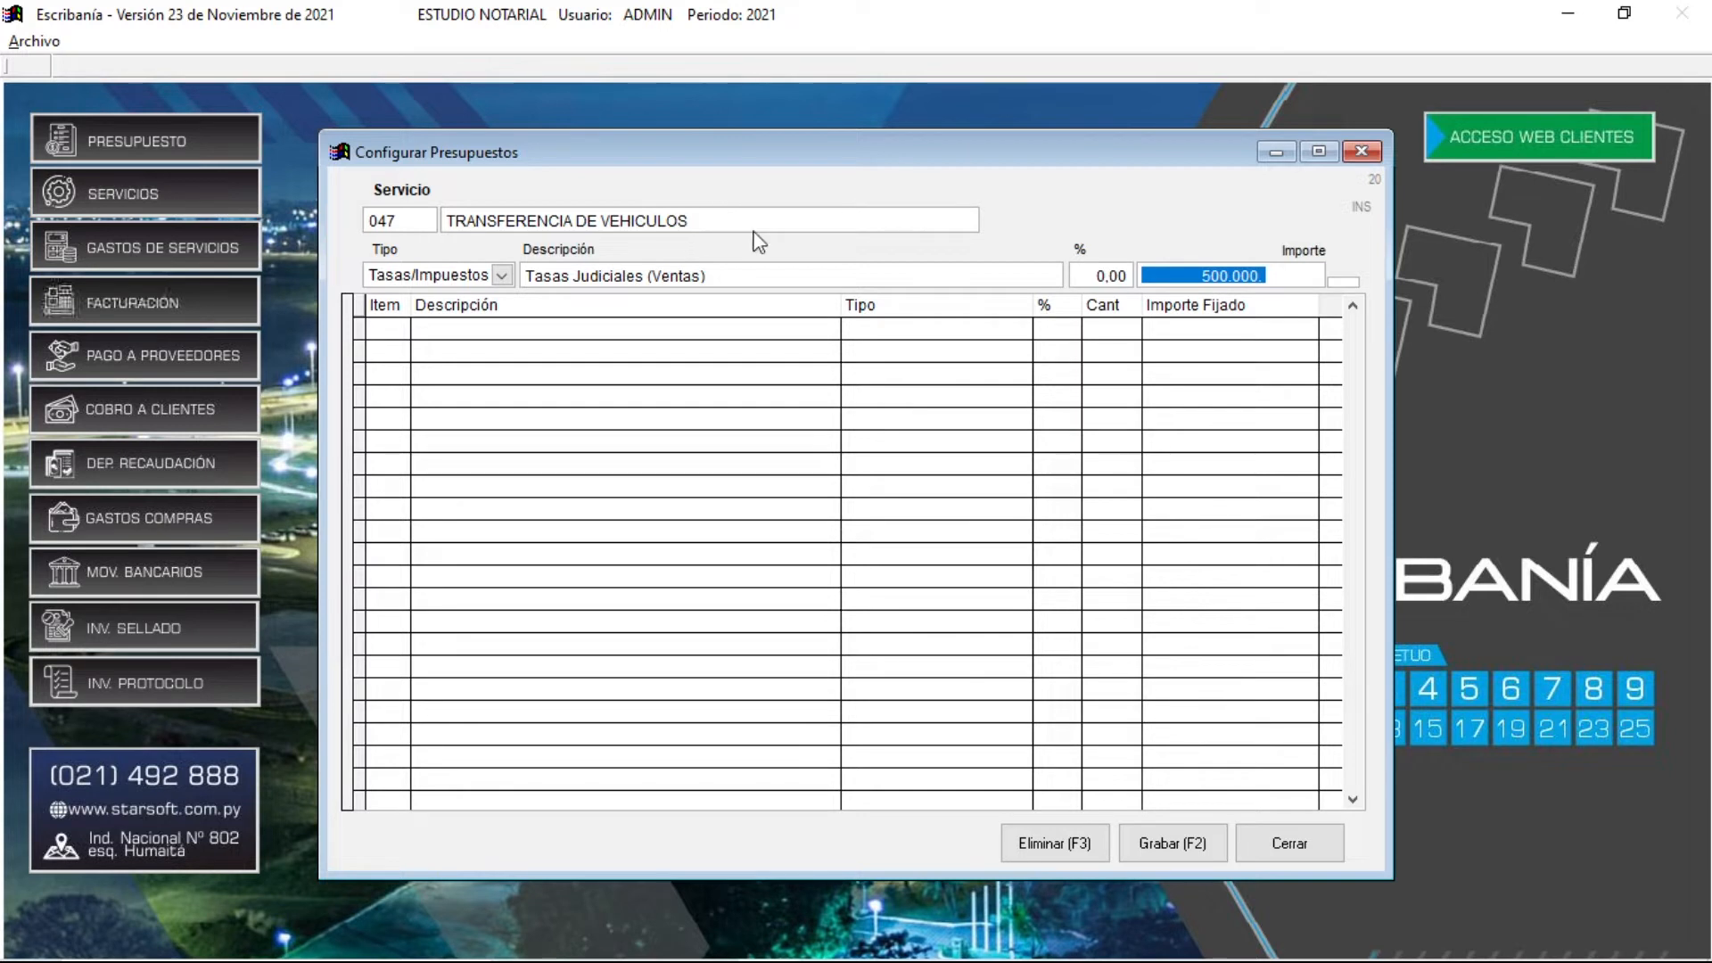
Set the item's percentage to 0,55 and its amount to 0, and add it to the template.
click(1124, 271)
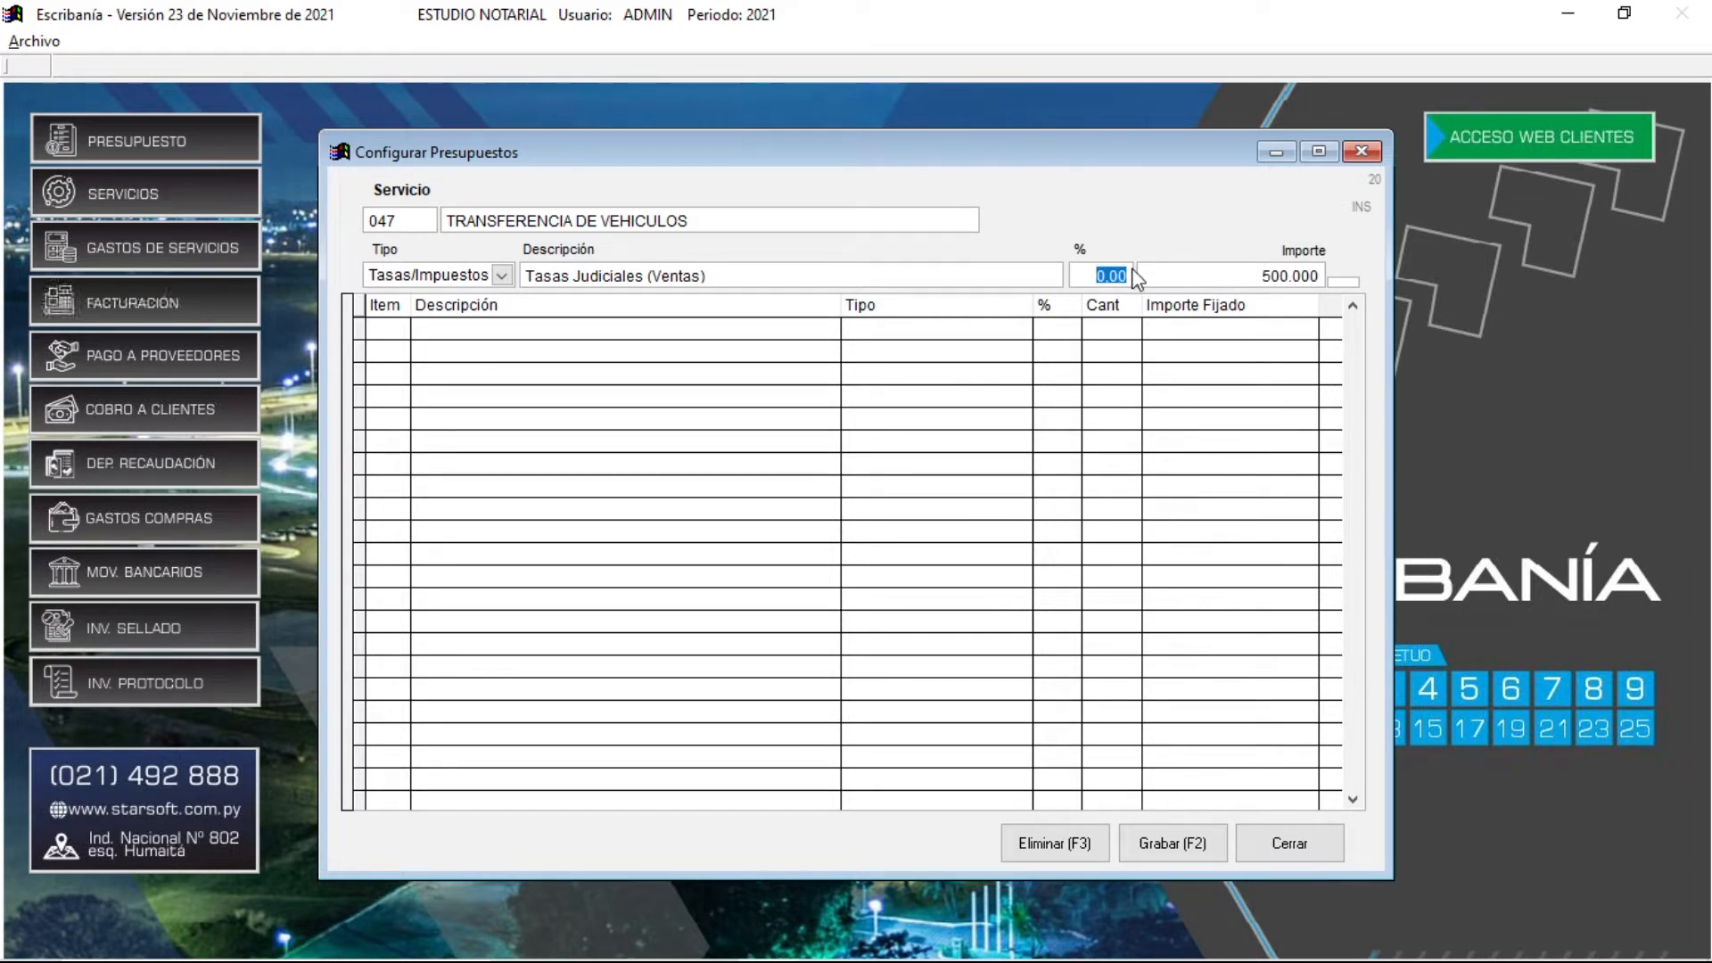
text(0)
key(BackSpace)
key(BackSpace)
text(0.)
text(55)
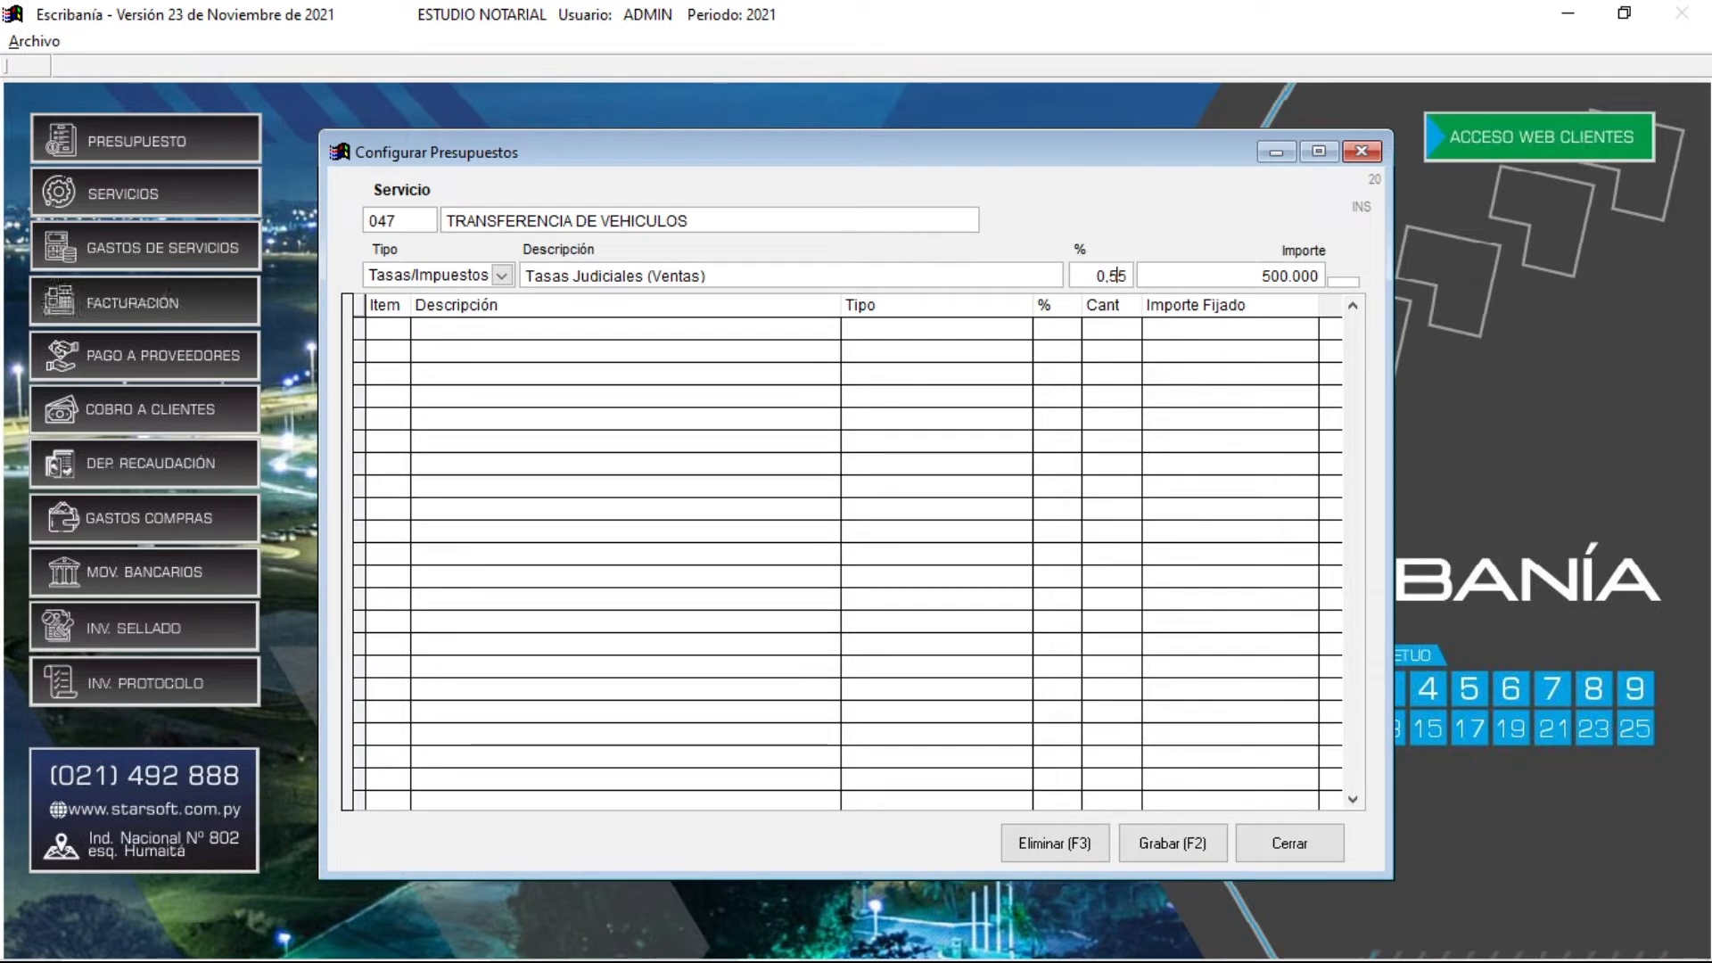
key(Return)
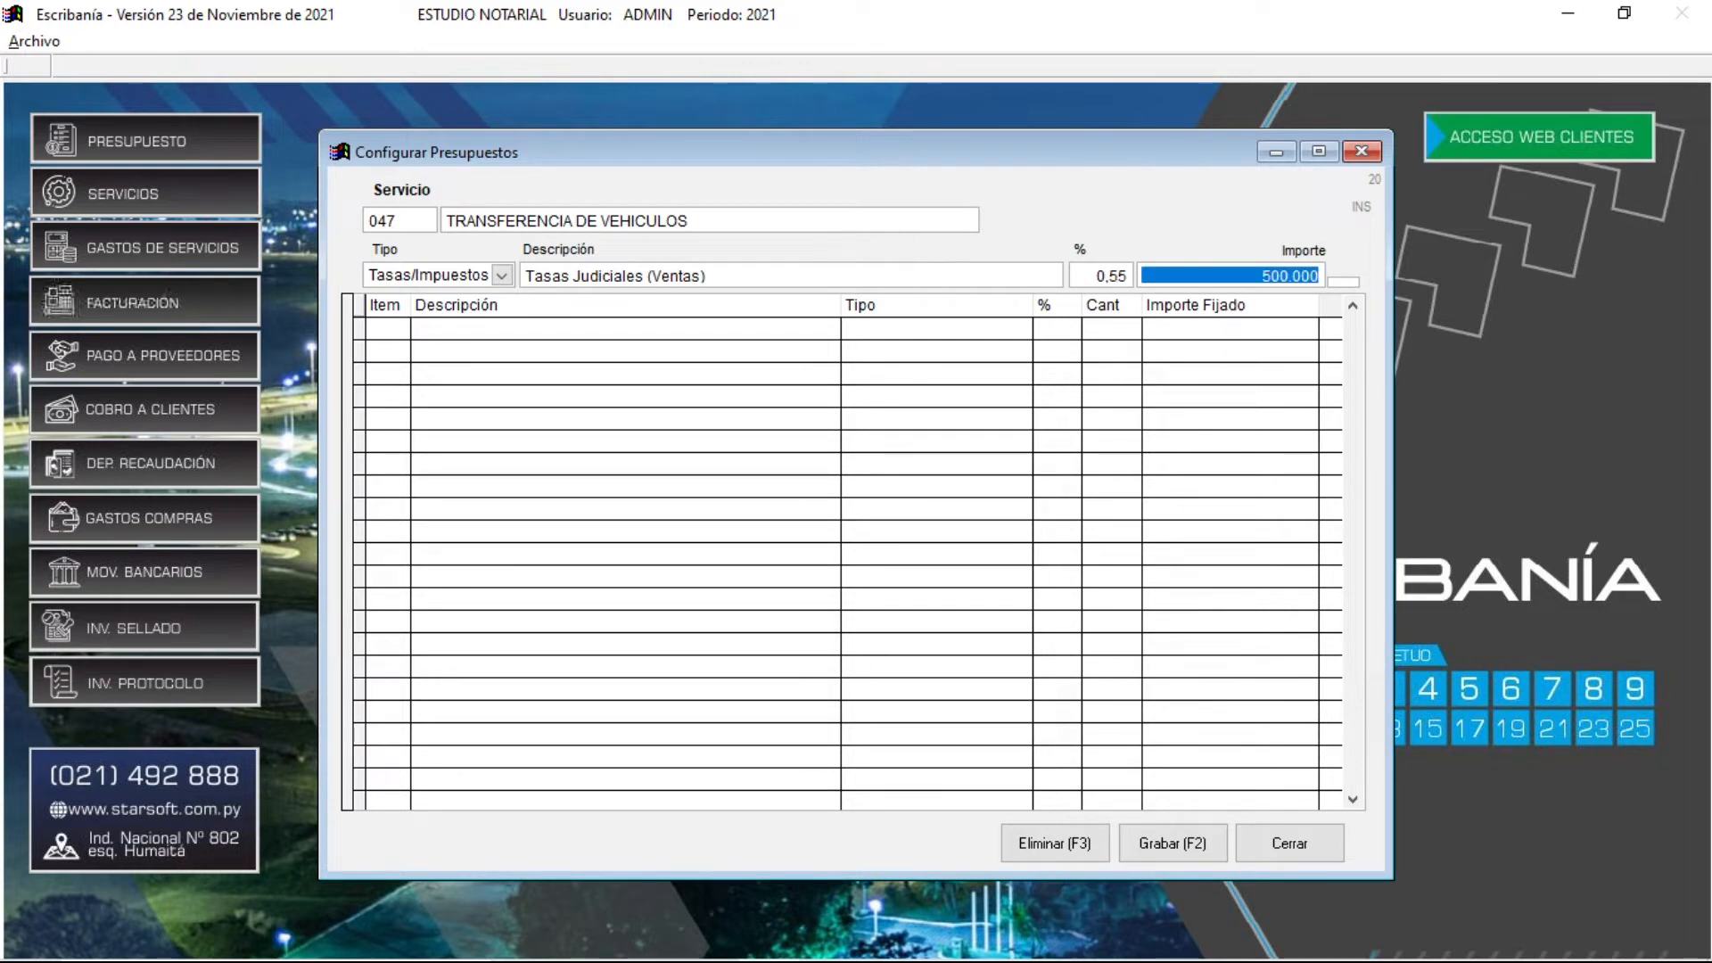
text(0)
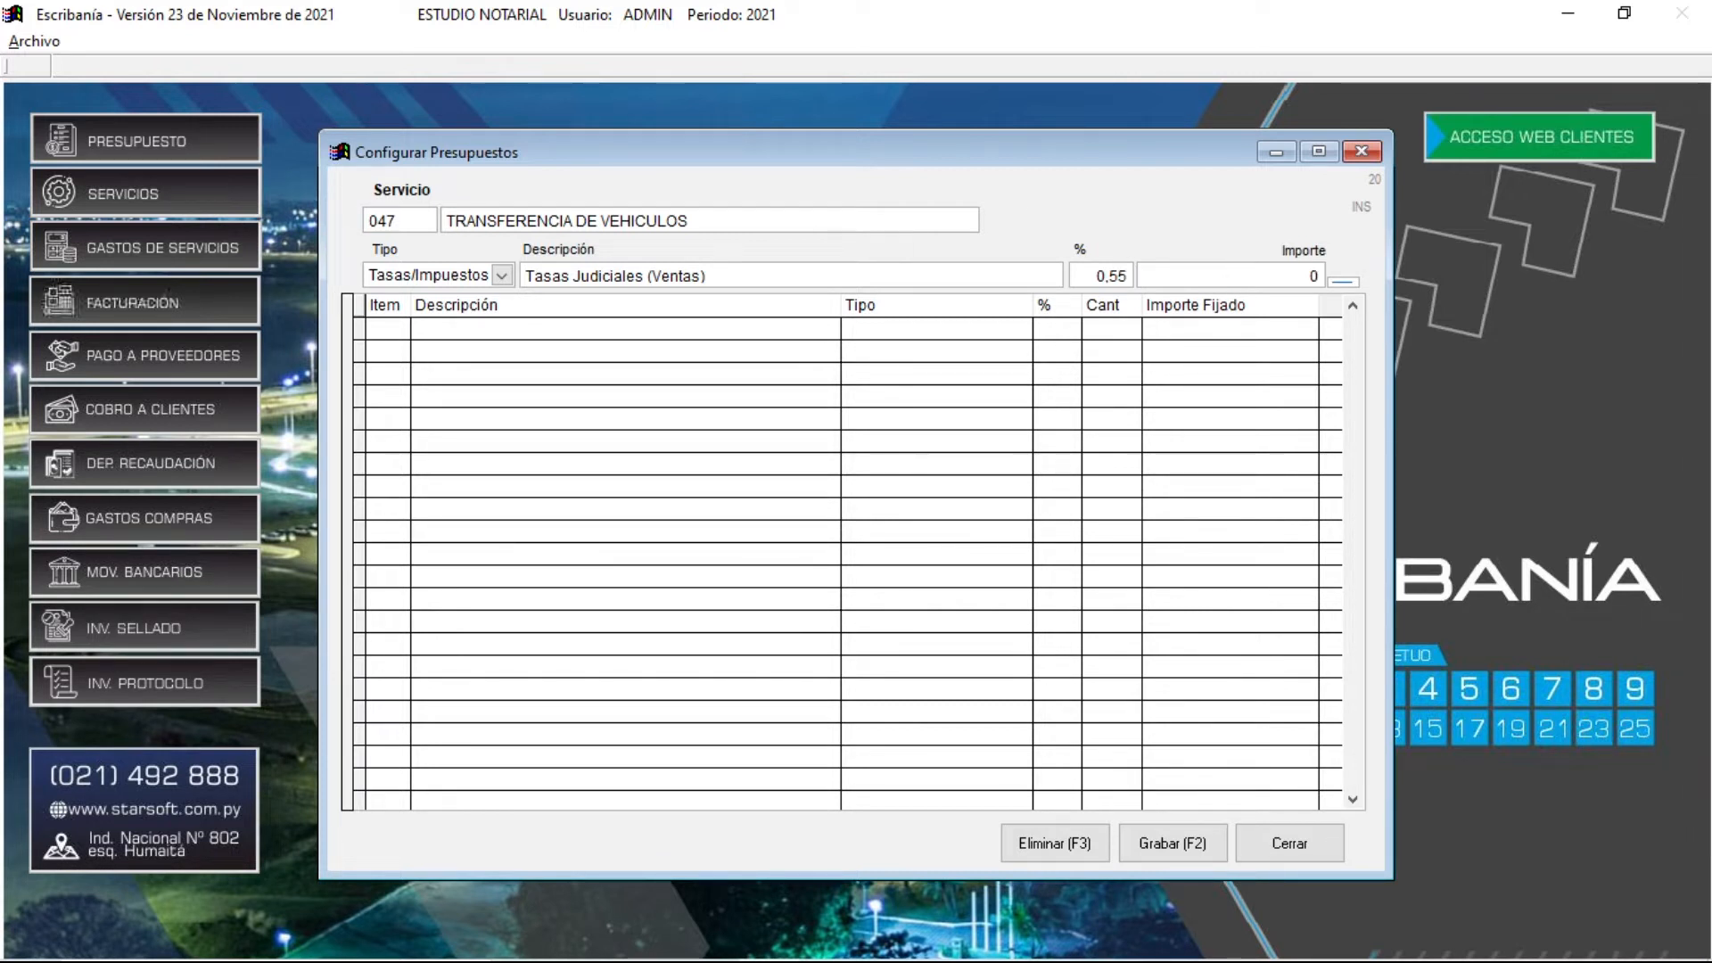
key(Return)
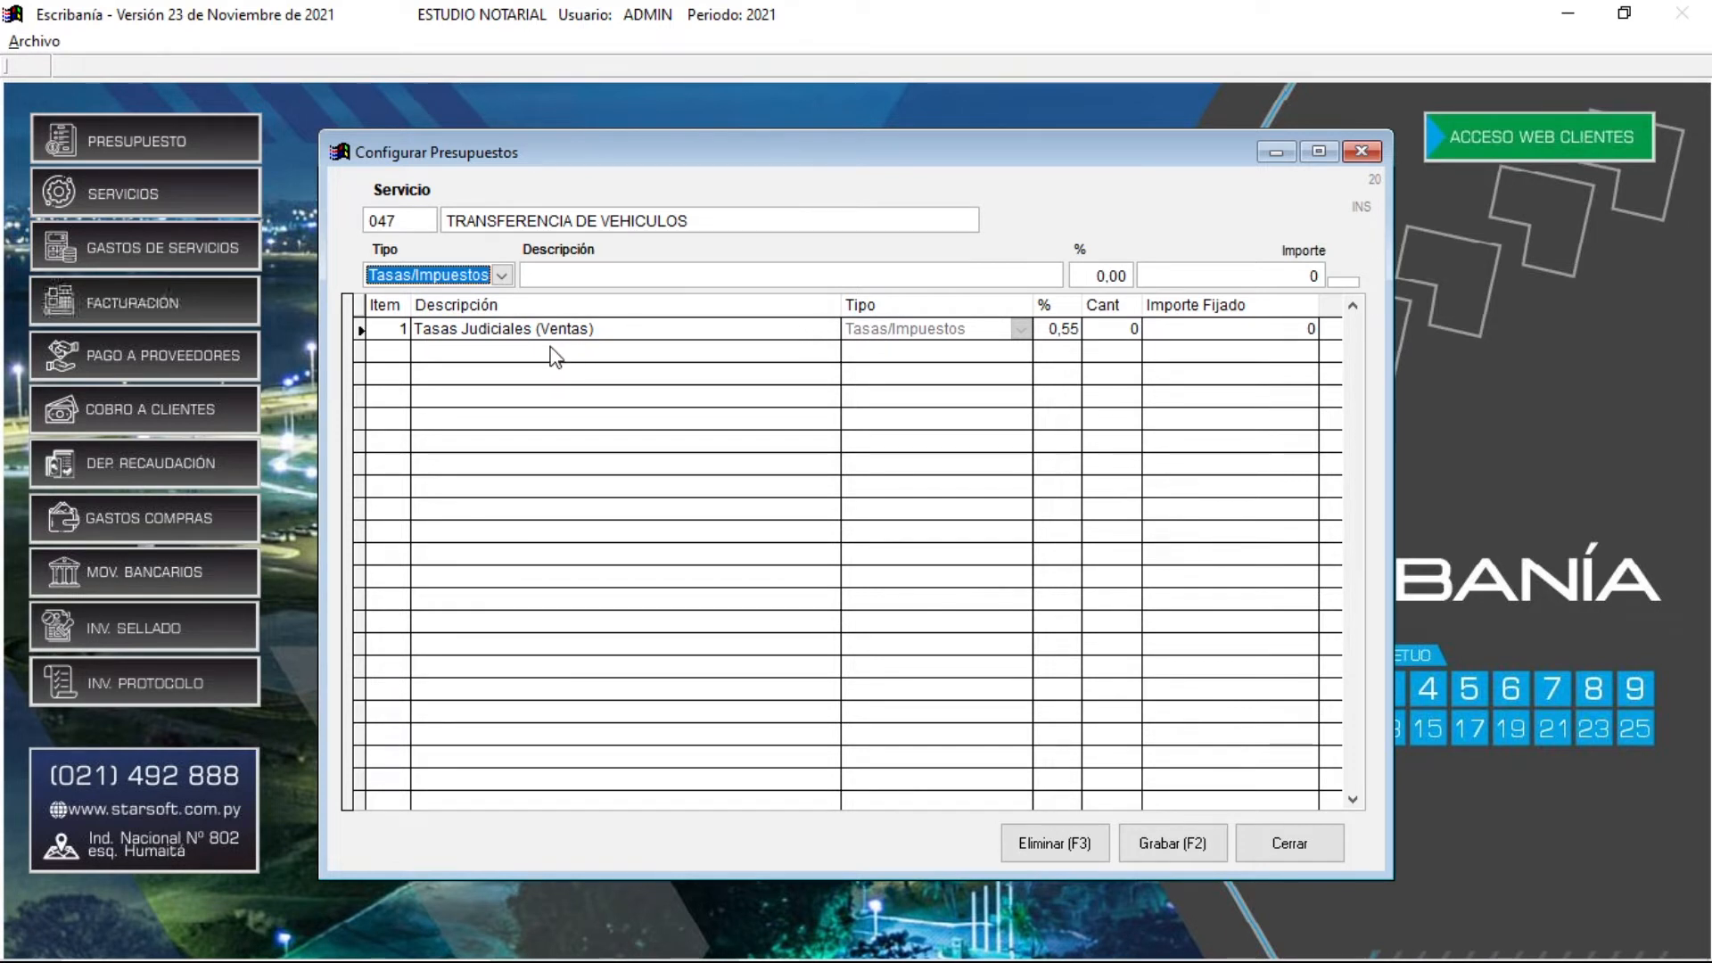
Start a second item of type Tasas/Impuestos and pick Tasas Automotores as its description.
click(502, 276)
click(465, 308)
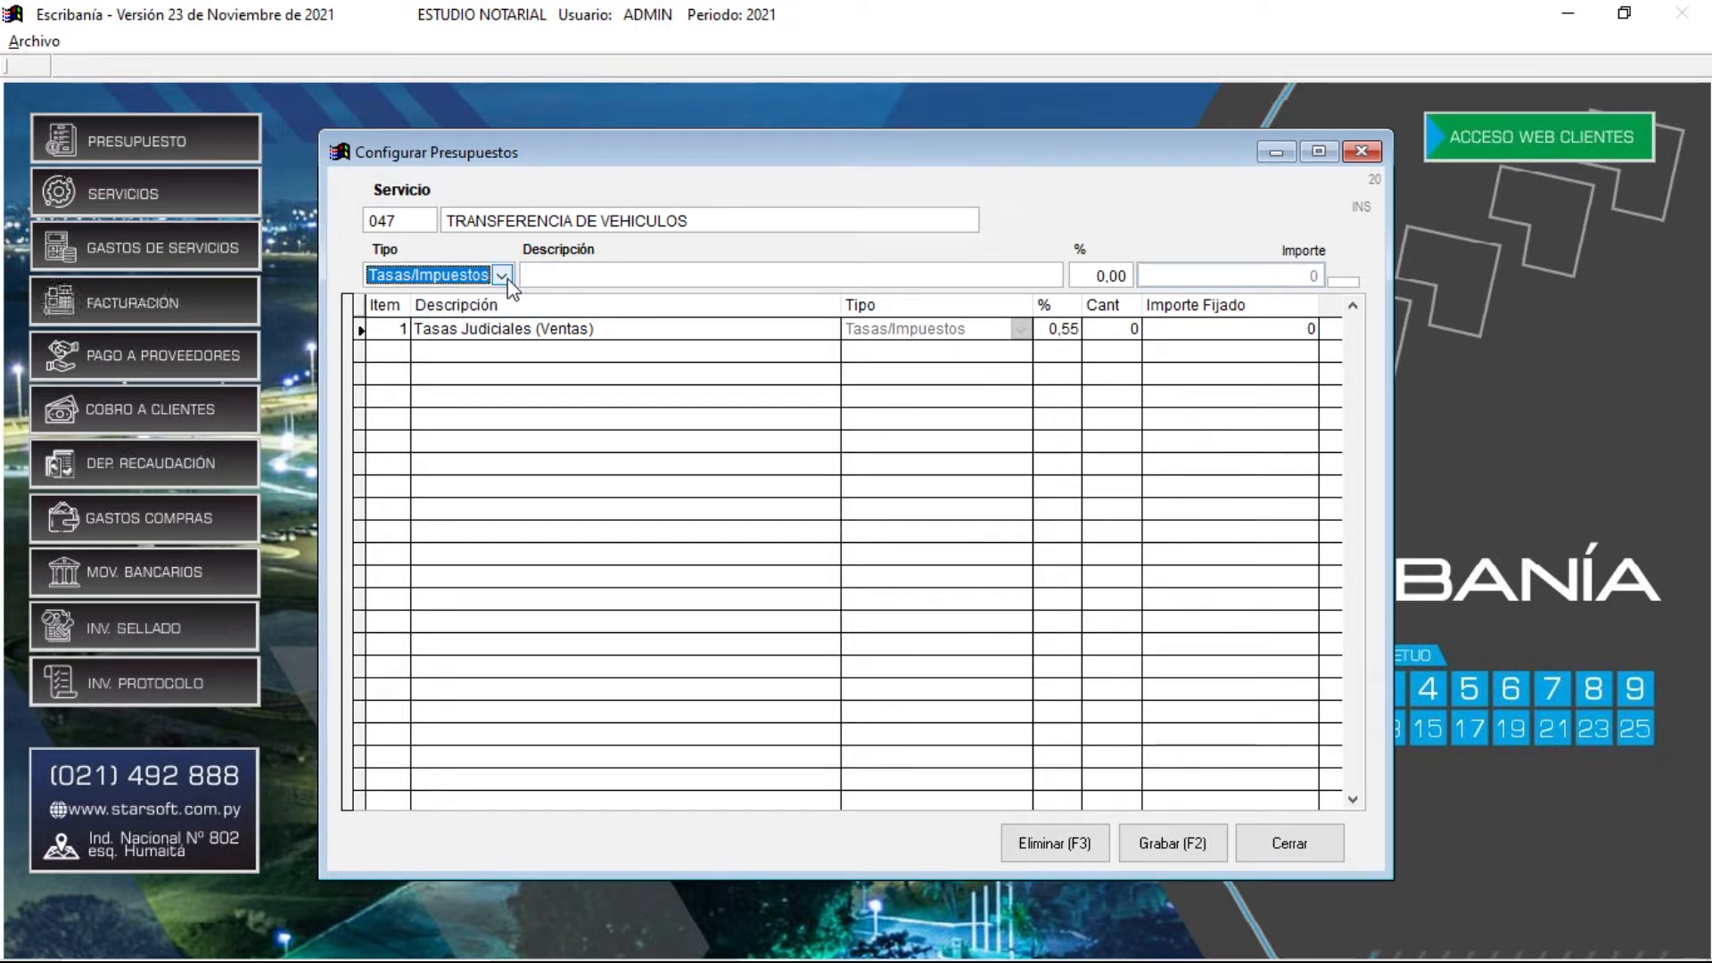
key(Tab)
key(Return)
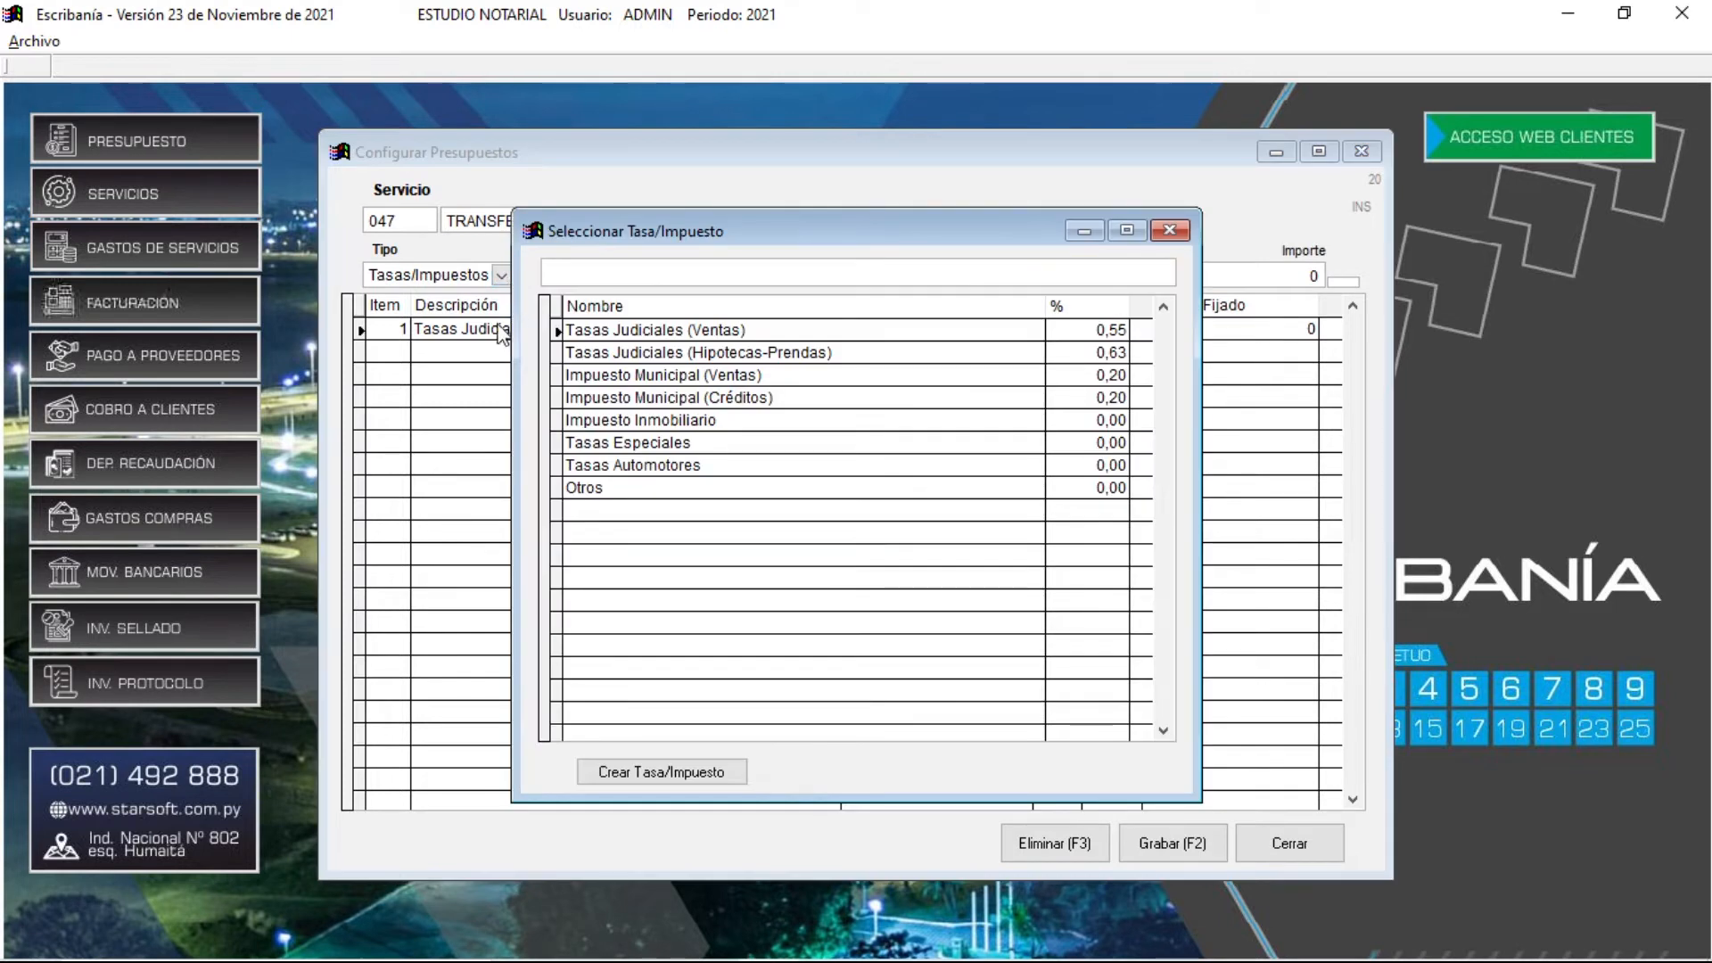
click(680, 422)
click(703, 443)
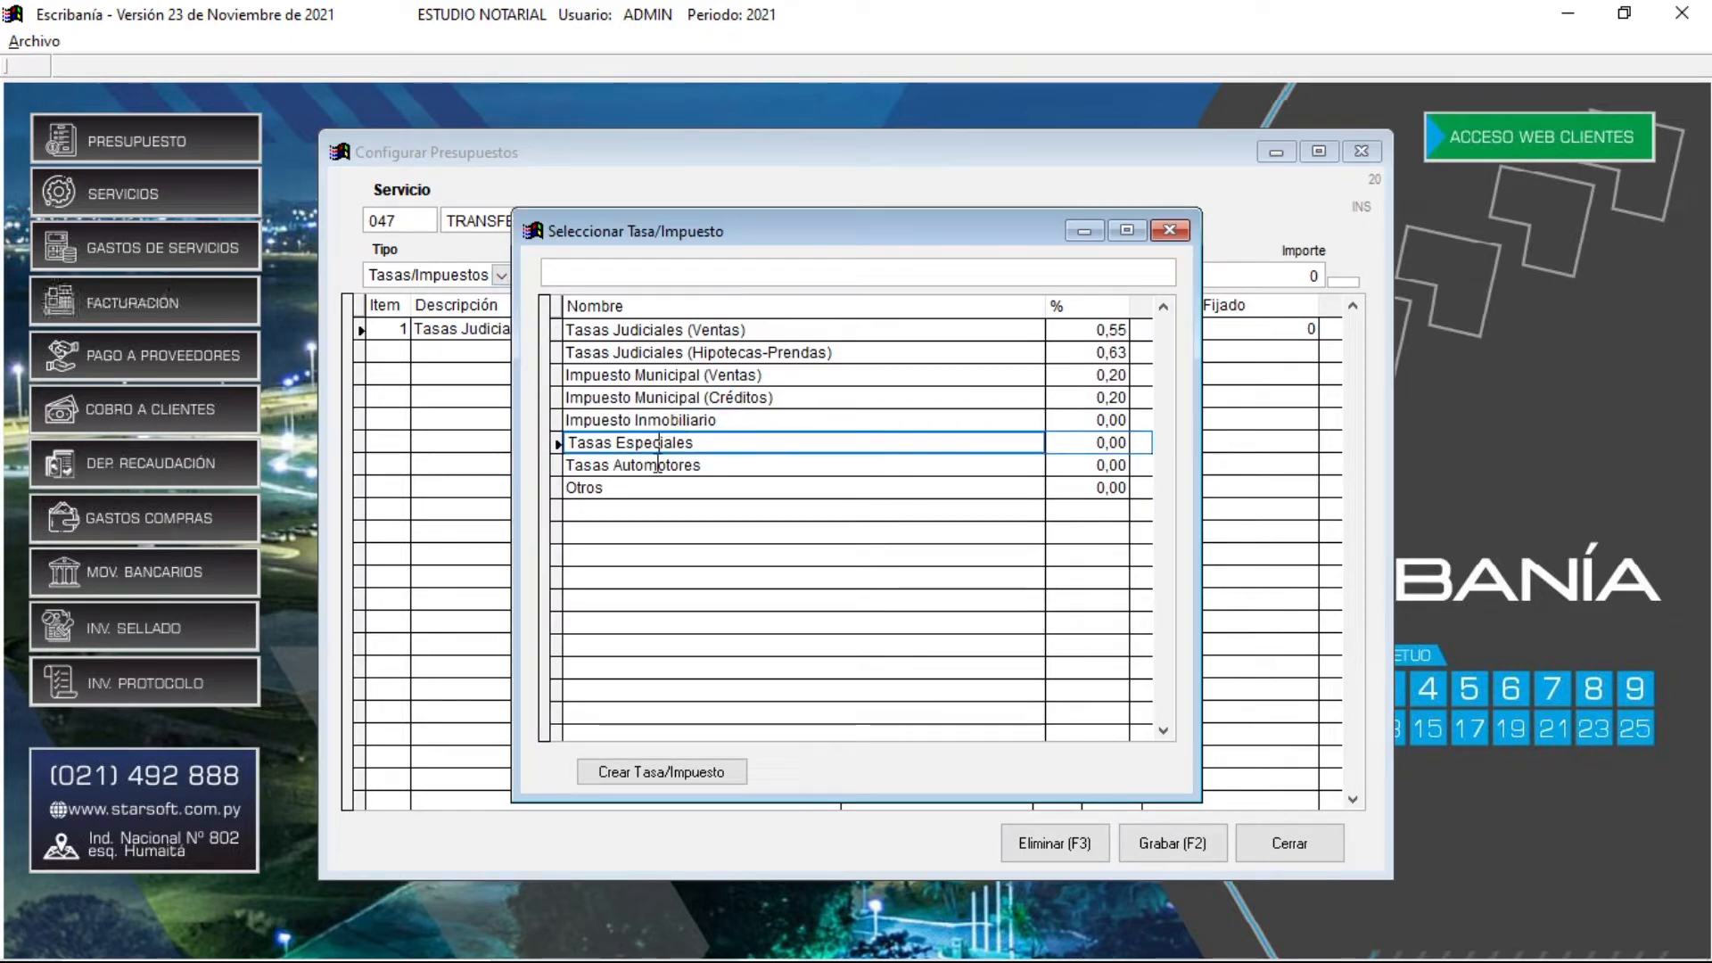
click(668, 465)
click(704, 443)
click(685, 467)
double_click(685, 466)
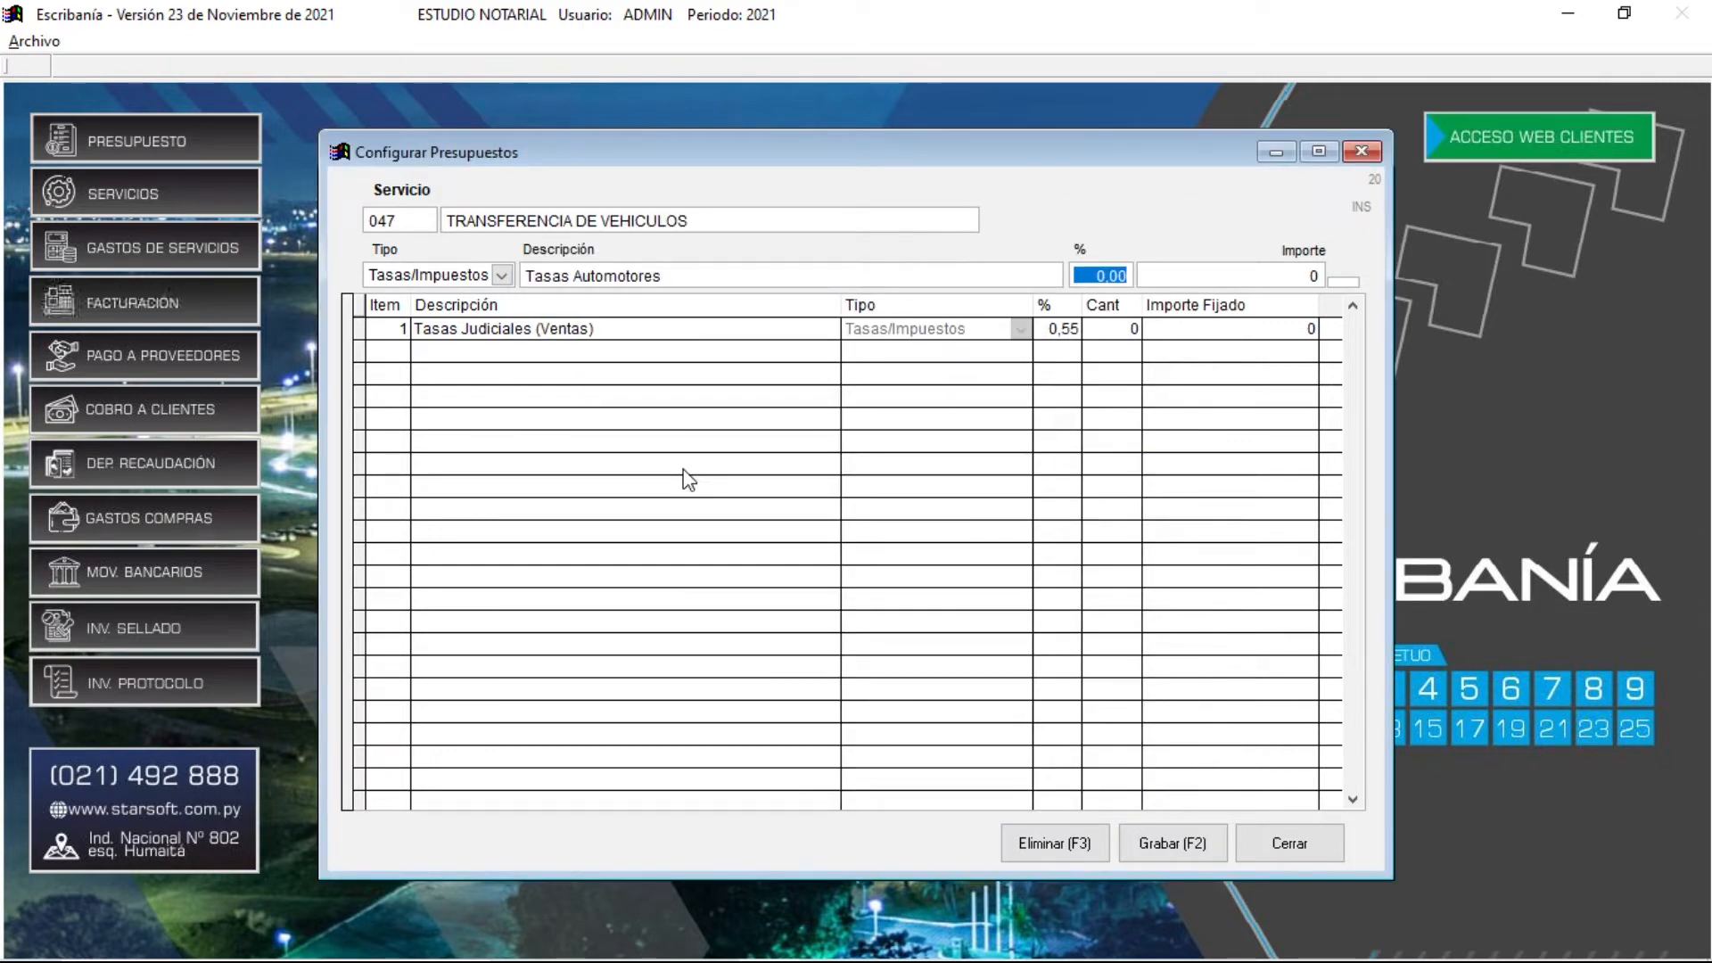
Give the Tasas Automotores item a fixed amount of 50.000 and add it to the template.
key(Tab)
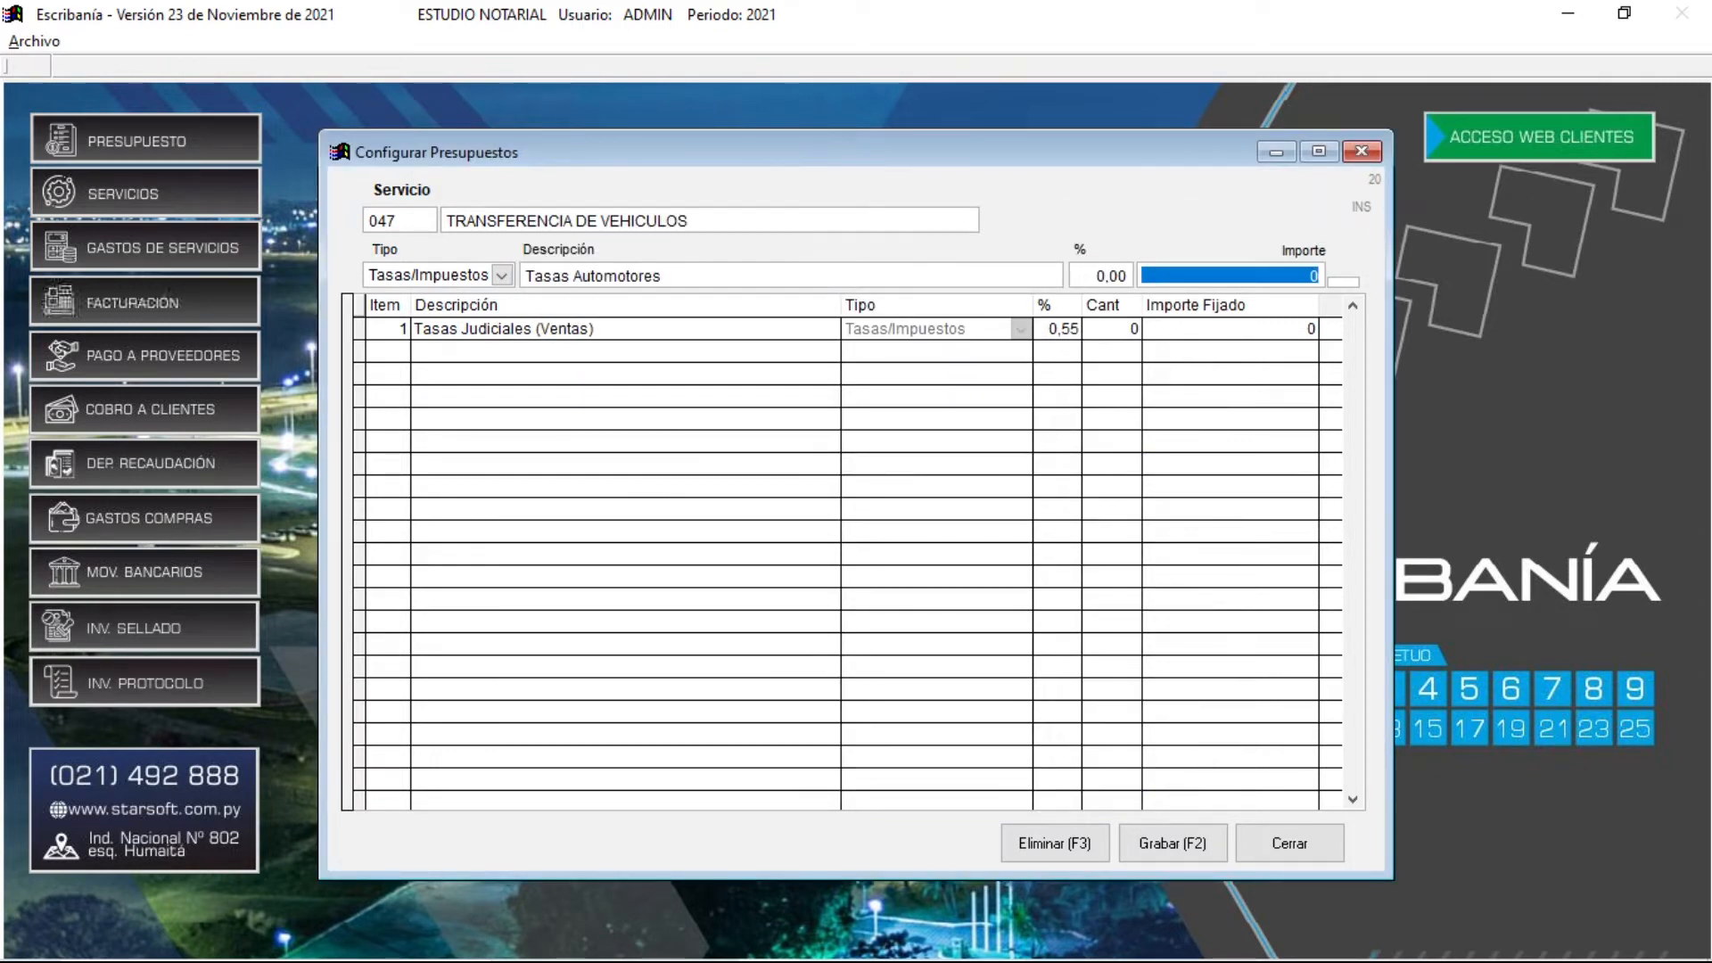
text(500.00)
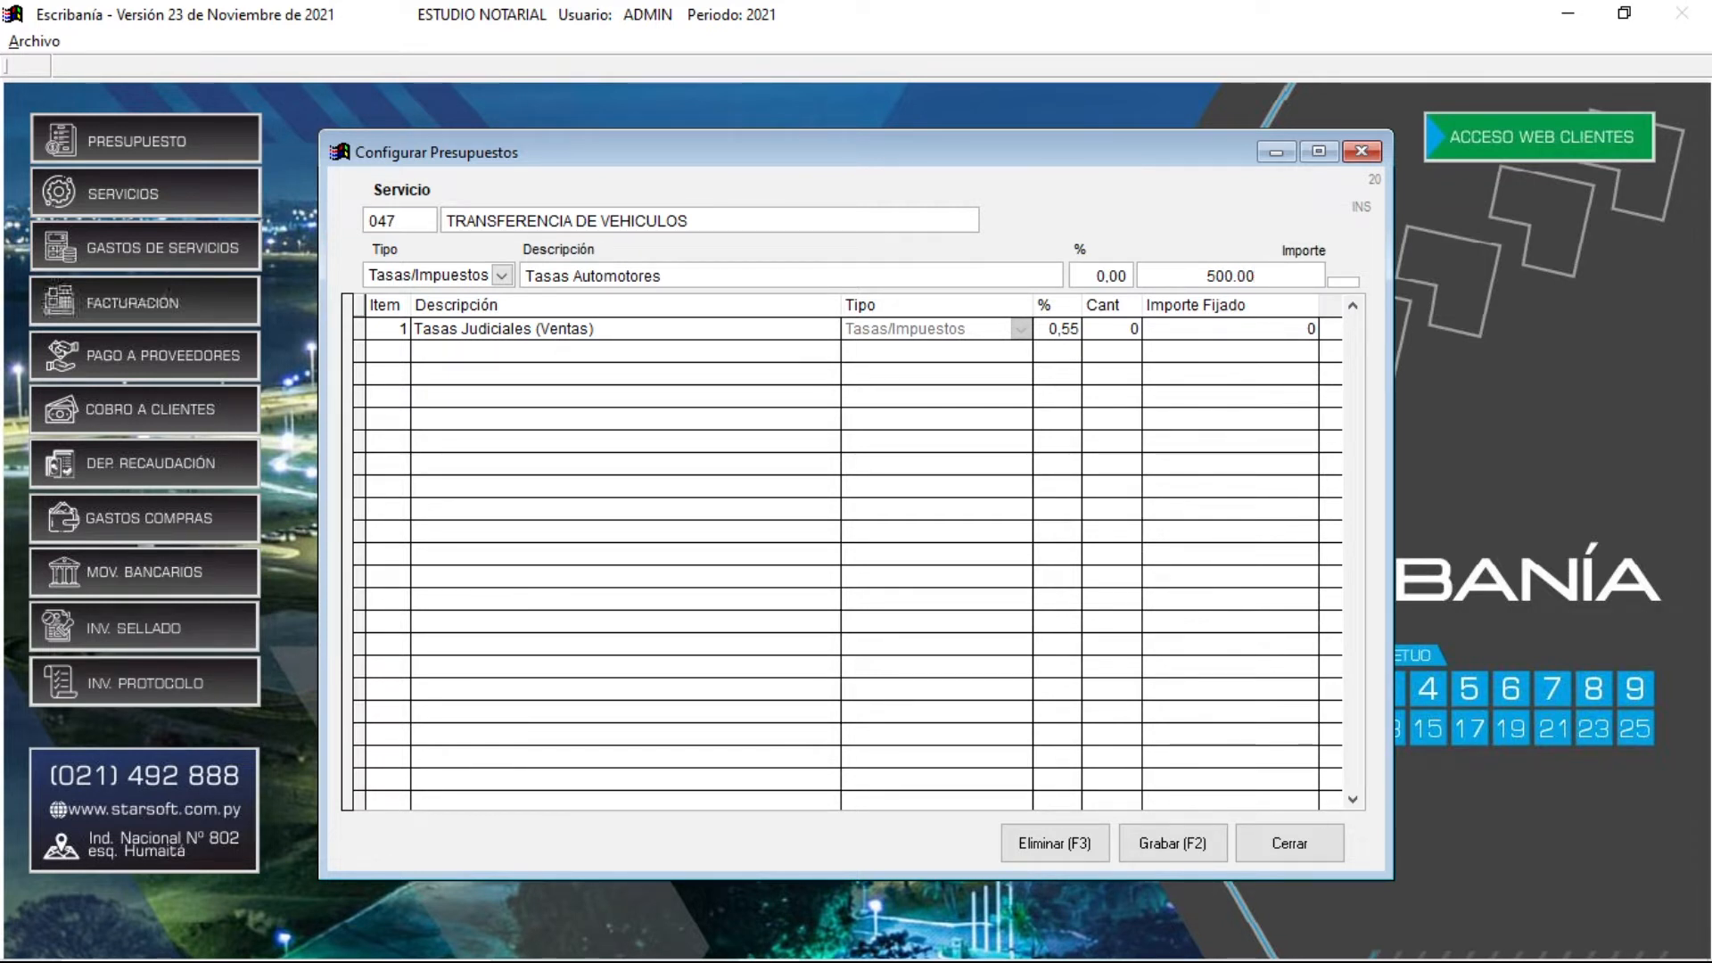
key(Tab)
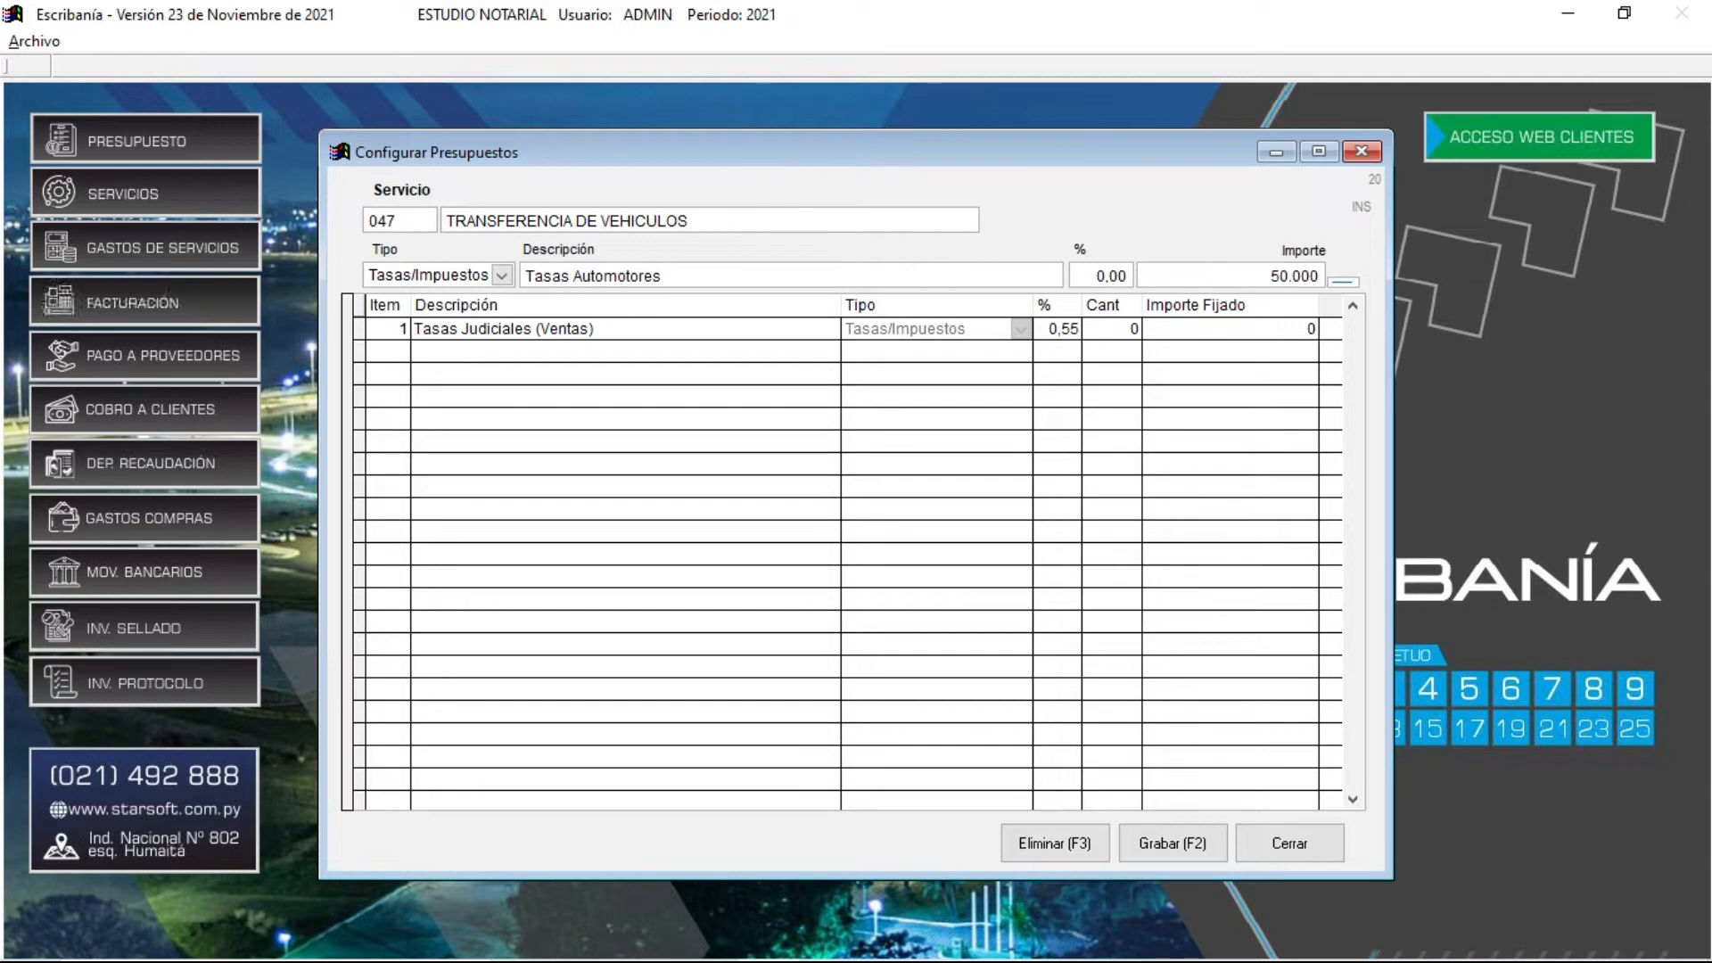
key(Return)
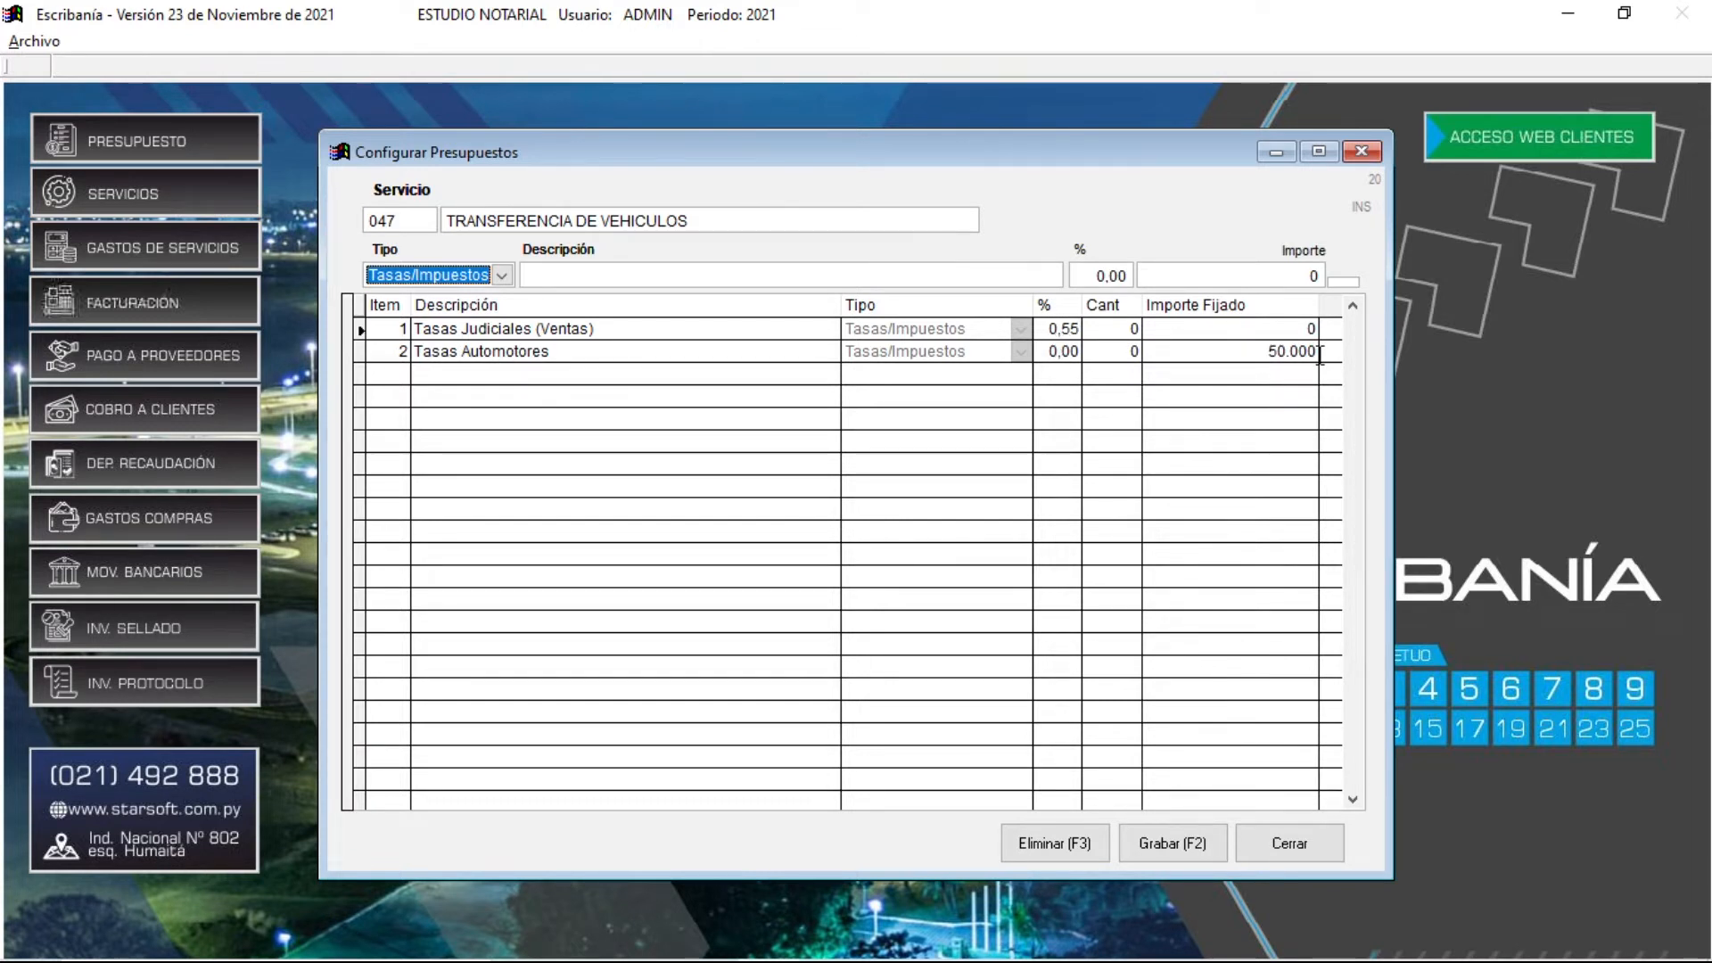
Start a new item of type Servicios and pick Certificado Condiciones de Dominio as its description.
click(502, 276)
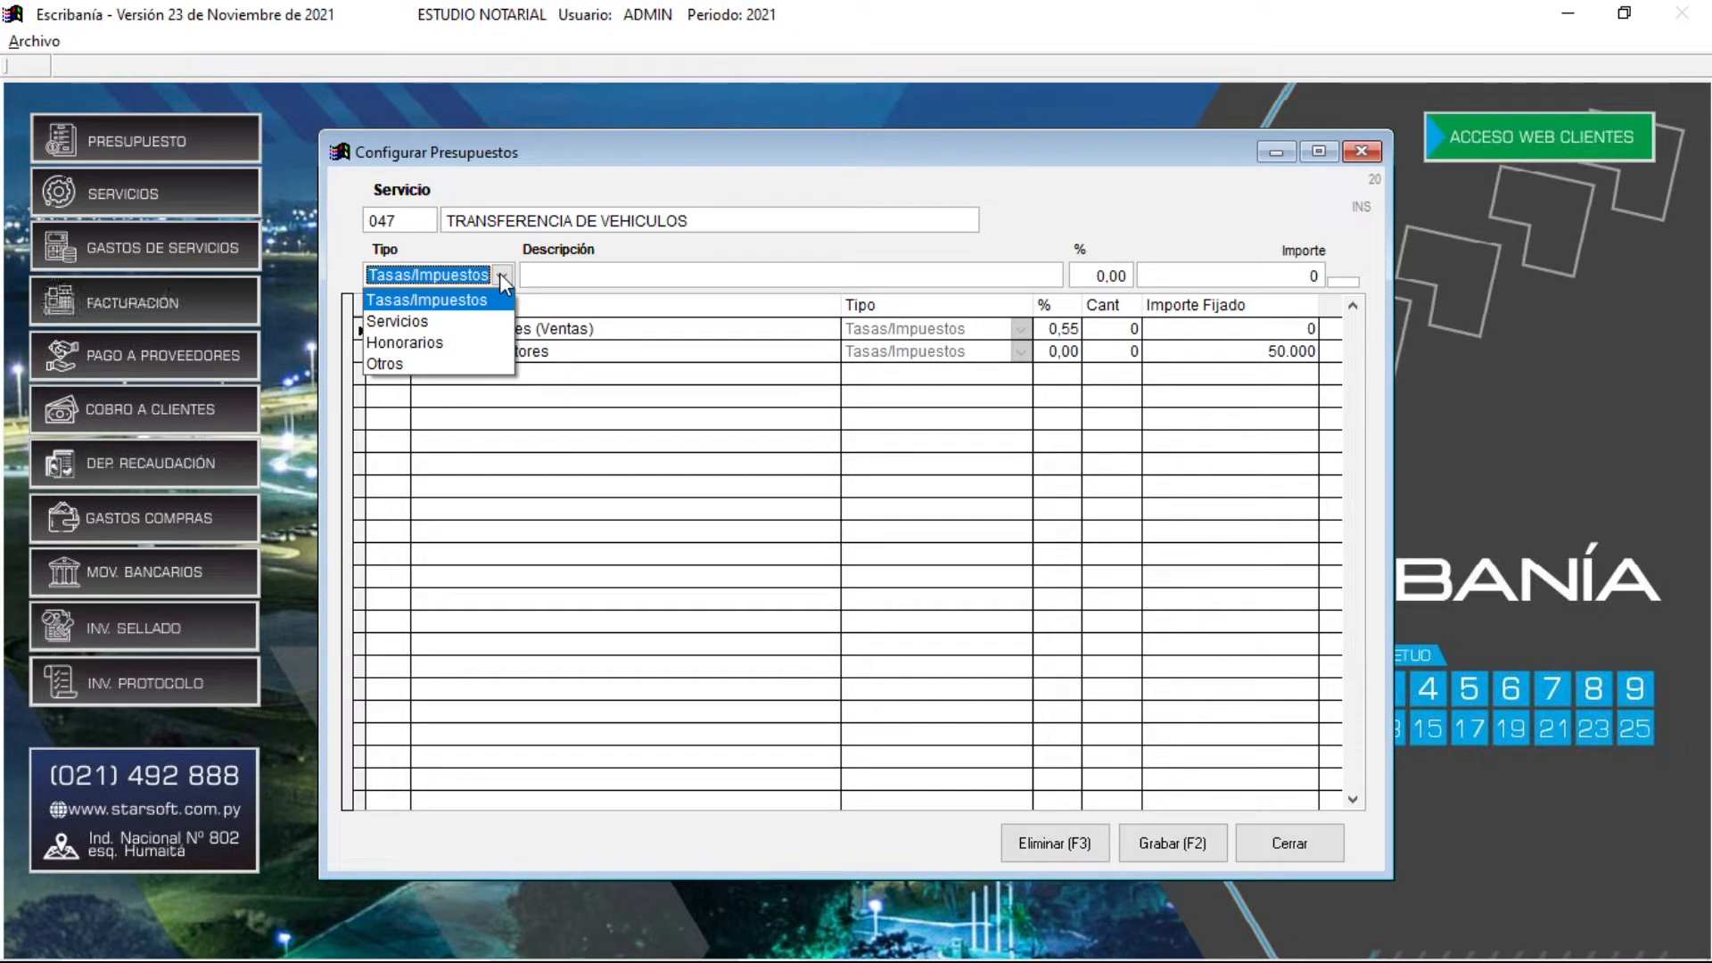
click(458, 323)
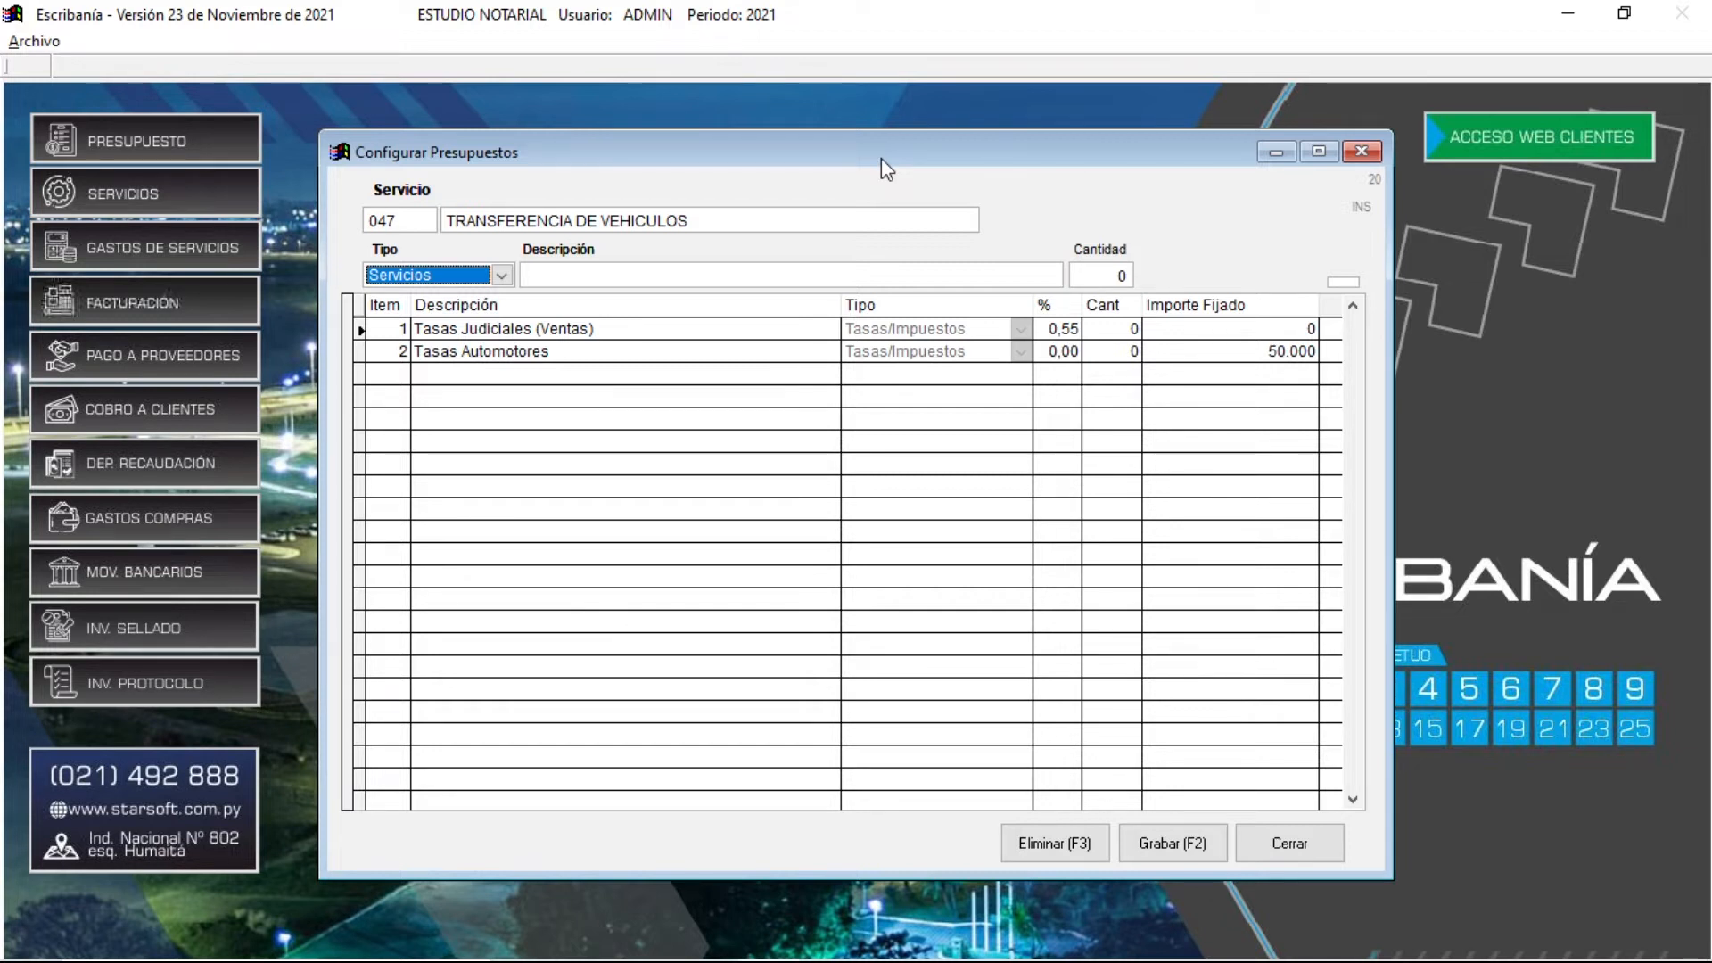
key(Tab)
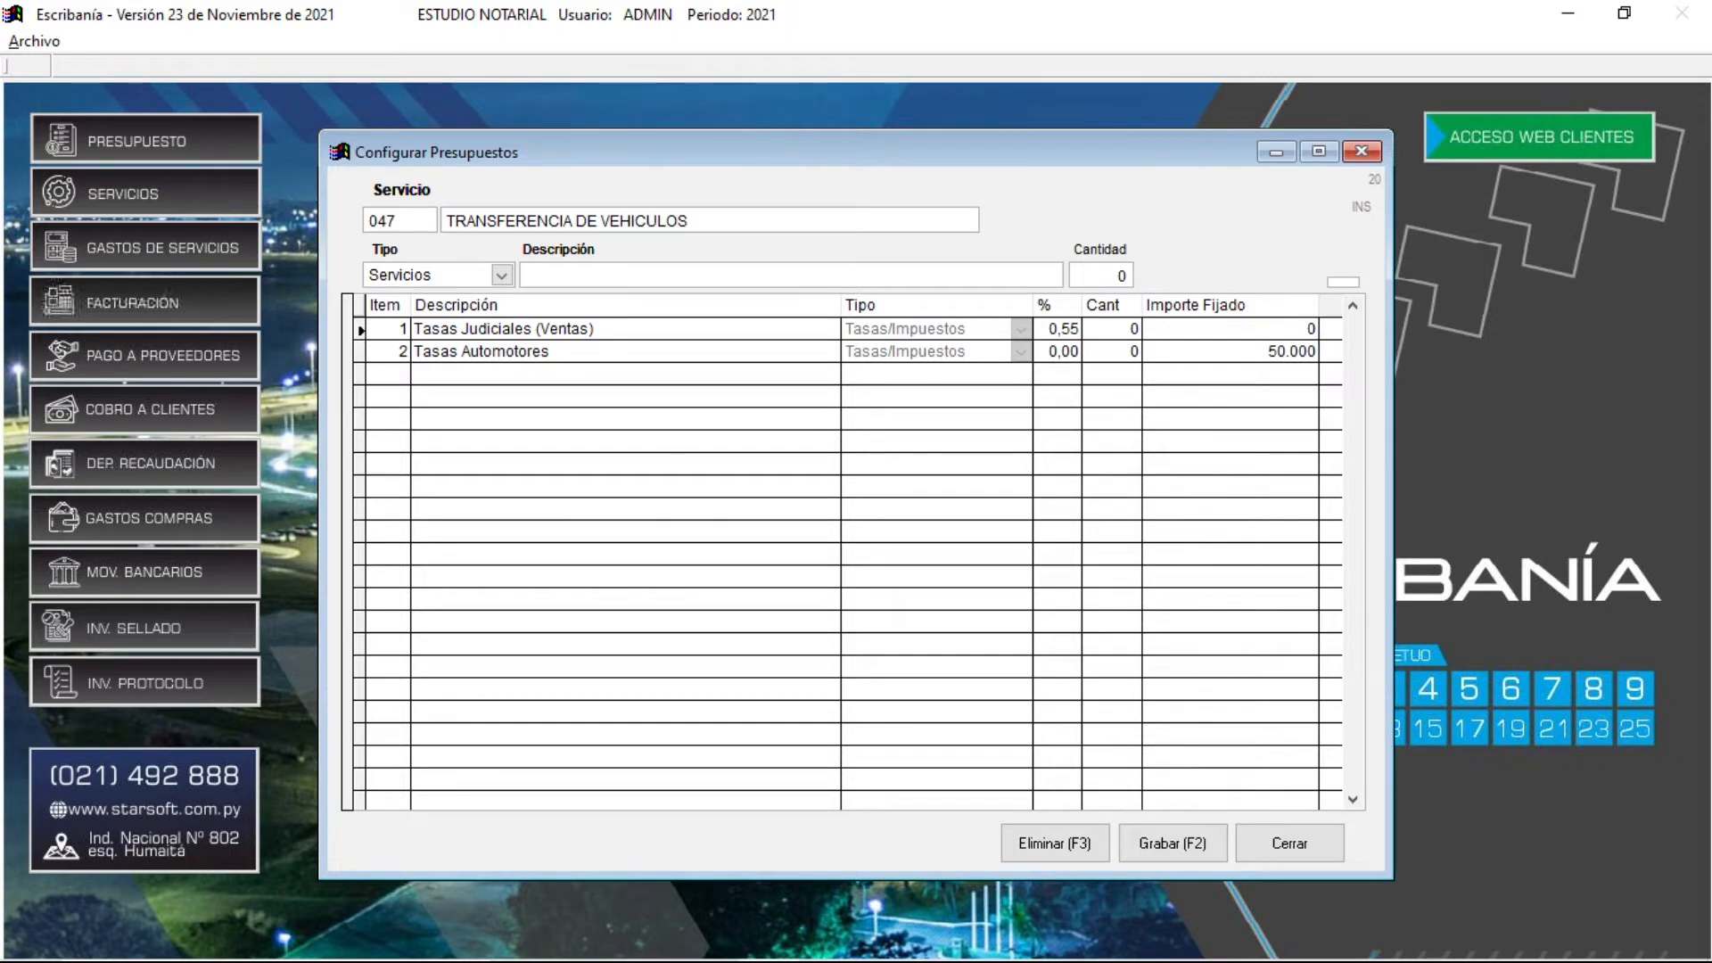
key(Return)
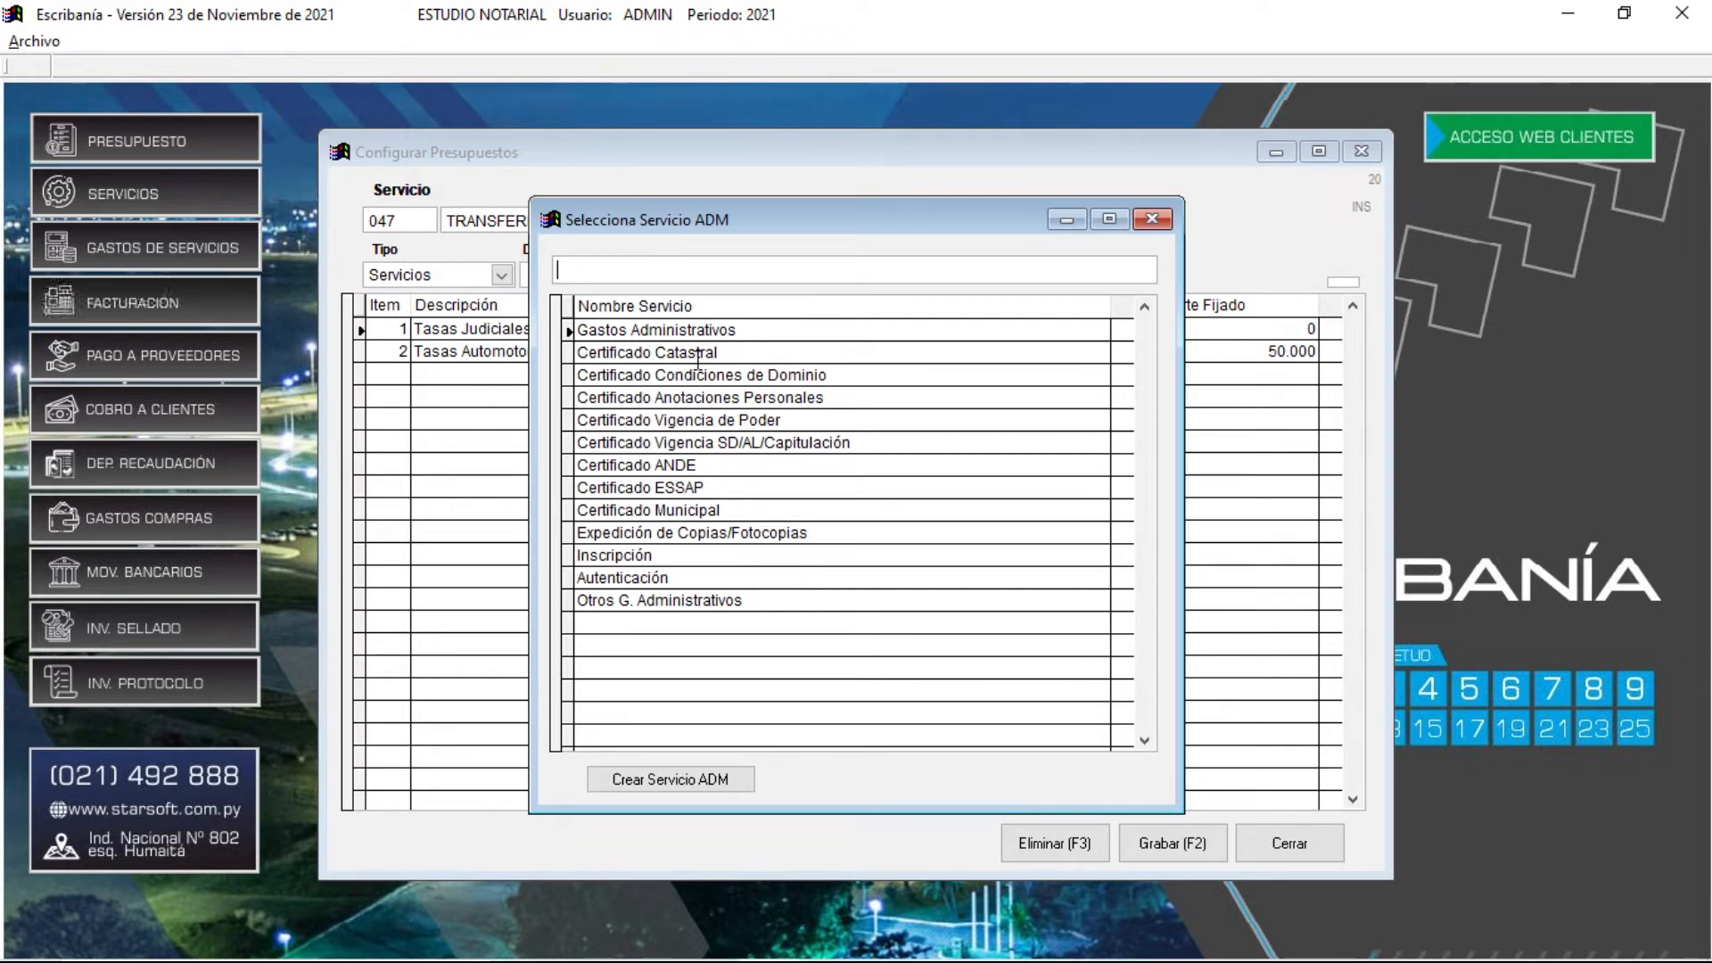
mouse_move(682, 230)
mouse_down()
mouse_move(658, 276)
mouse_move(666, 215)
mouse_up()
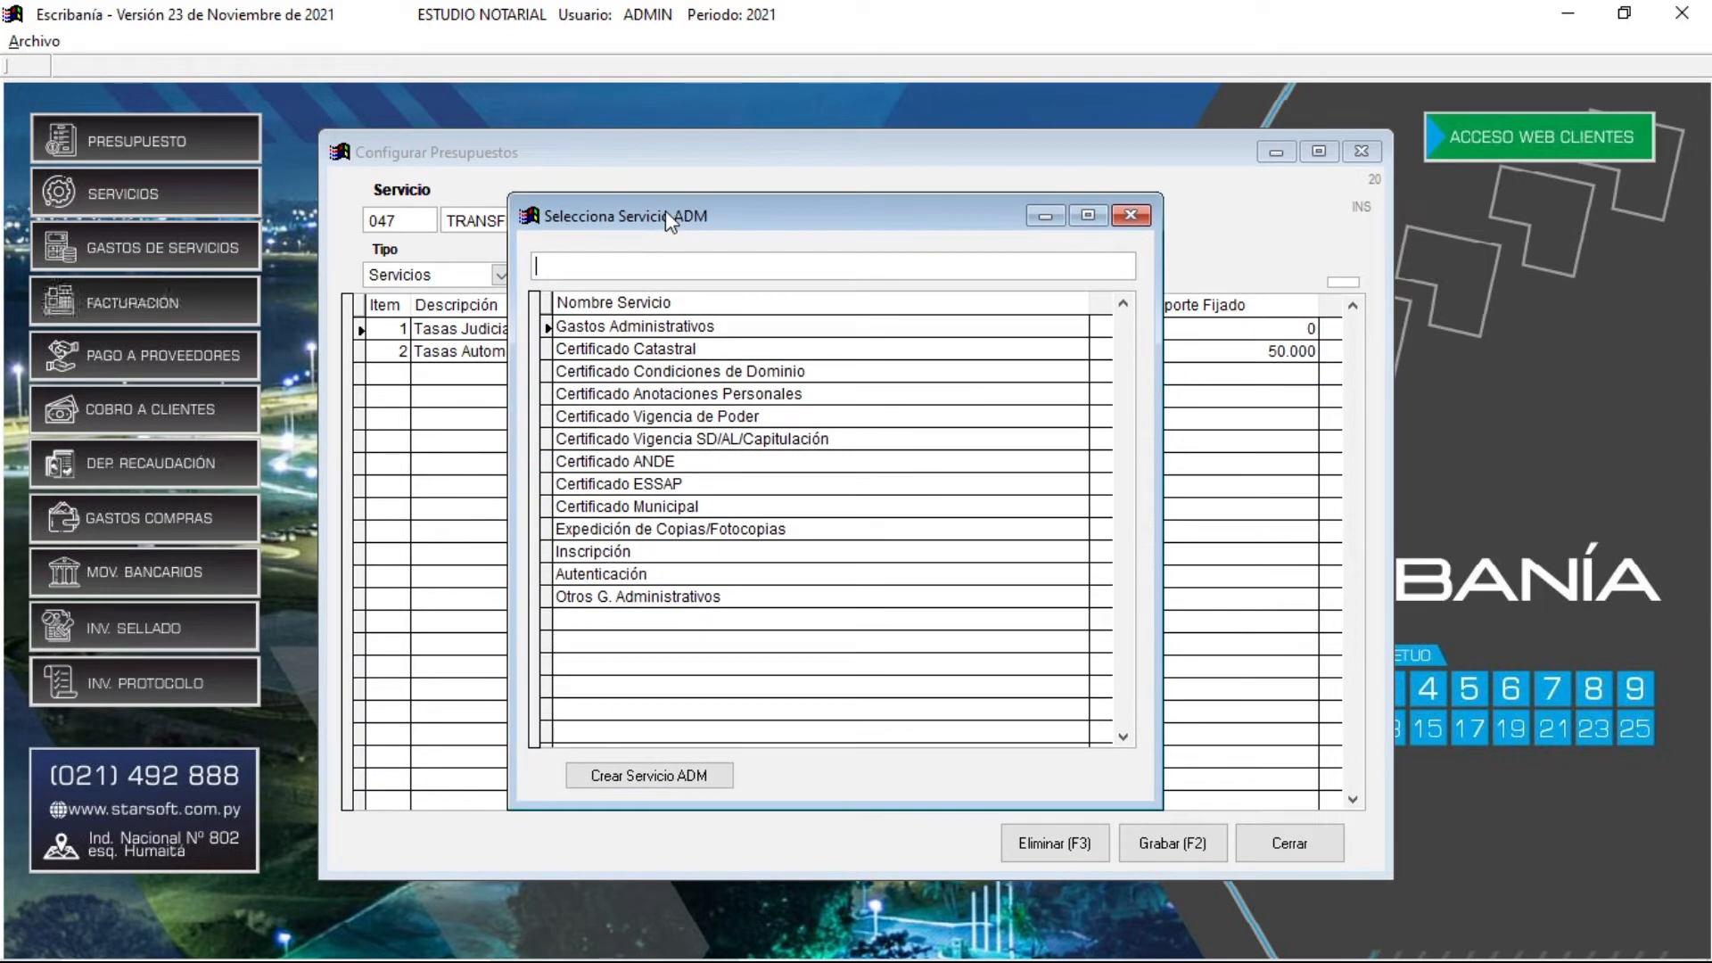
click(754, 372)
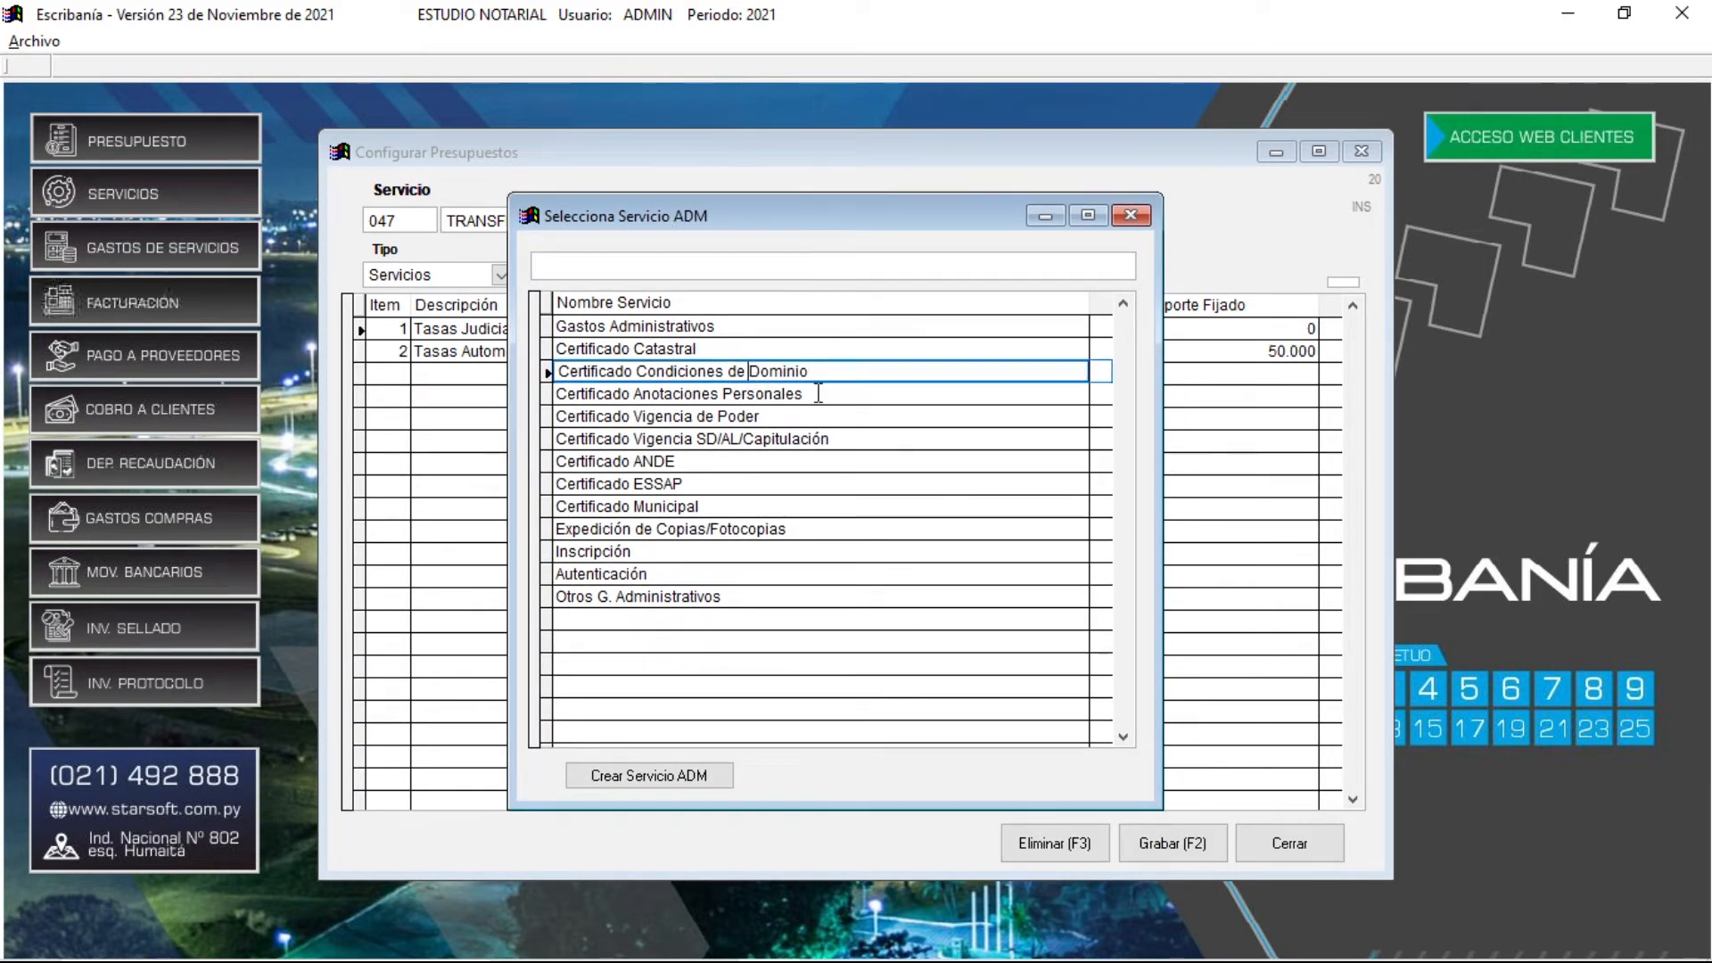
key(Return)
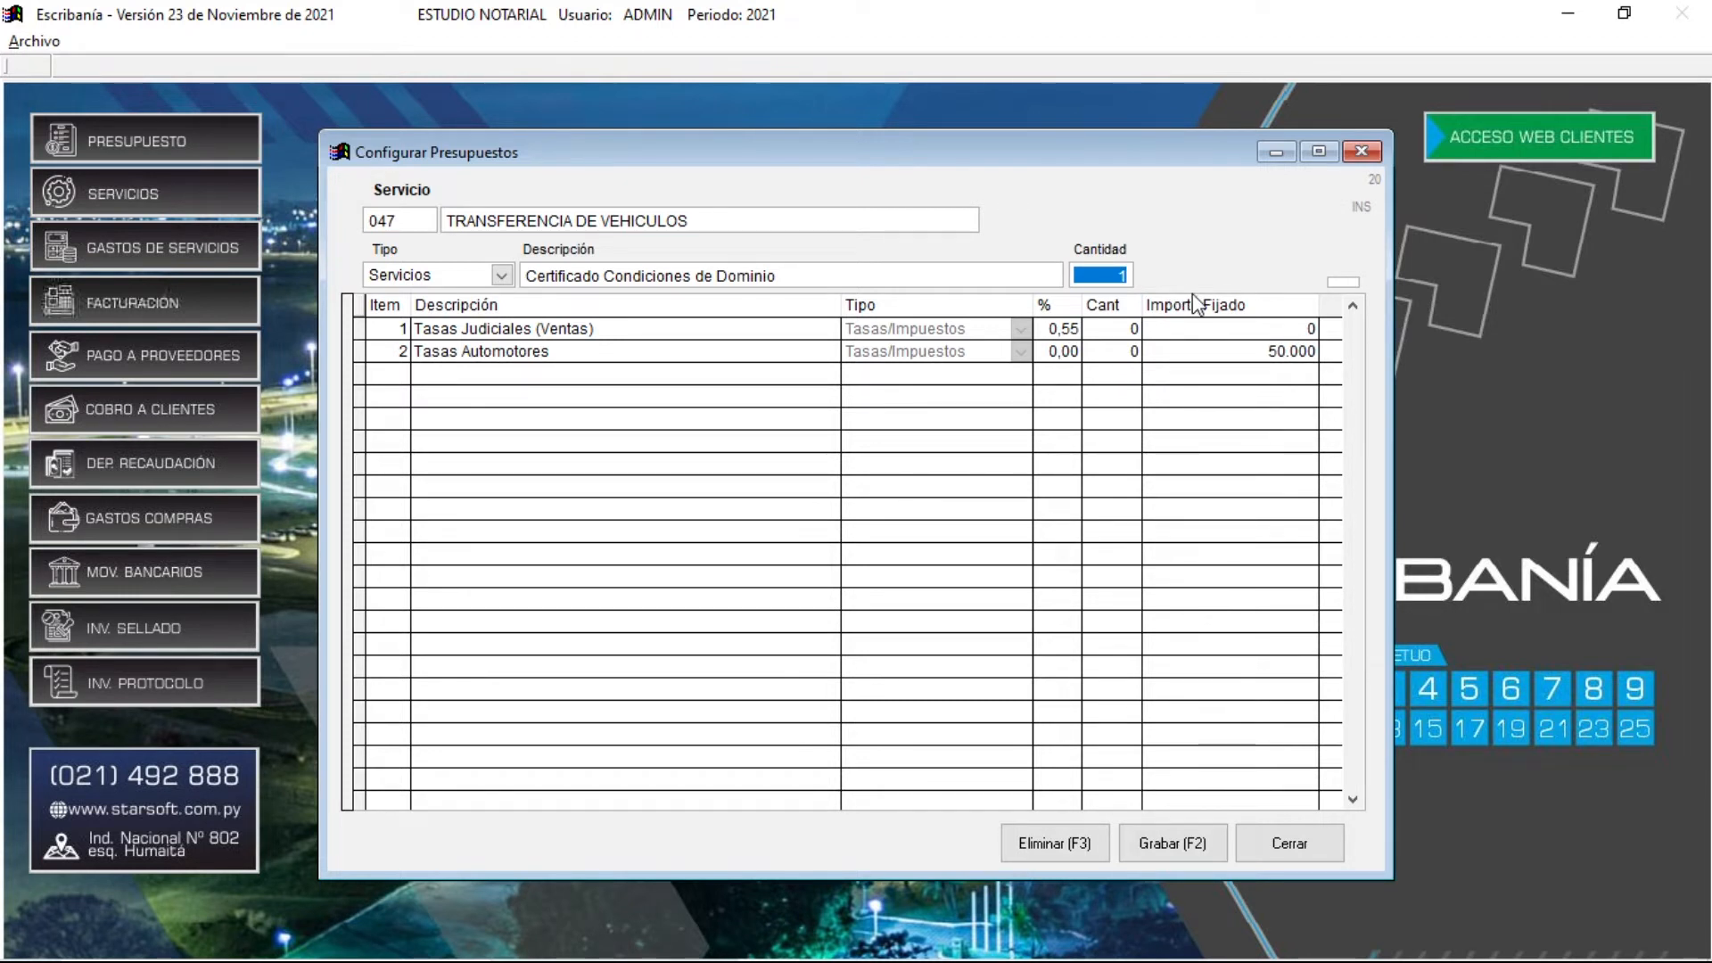
Set the Certificado Condiciones de Dominio quantity to 1 and add the item to the template.
text(234)
key(BackSpace)
key(BackSpace)
key(Right)
key(BackSpace)
text(1)
key(Return)
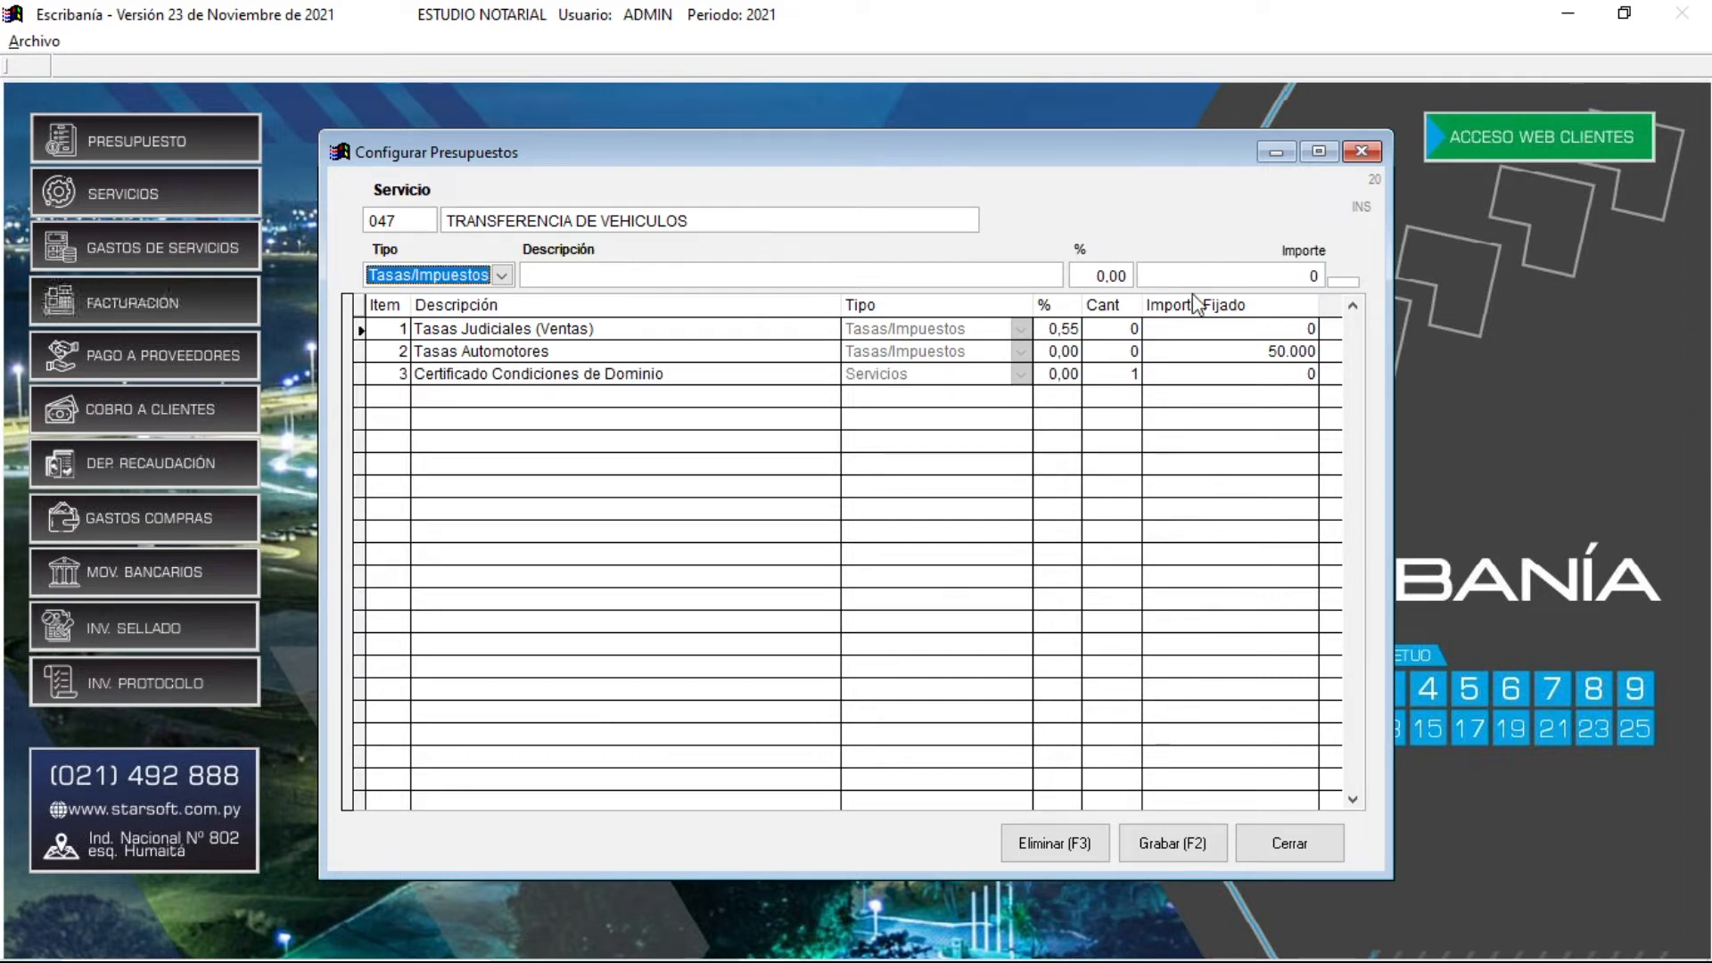
Add a Servicios item for Certificado Anotaciones Personales with a quantity of 1.
click(478, 276)
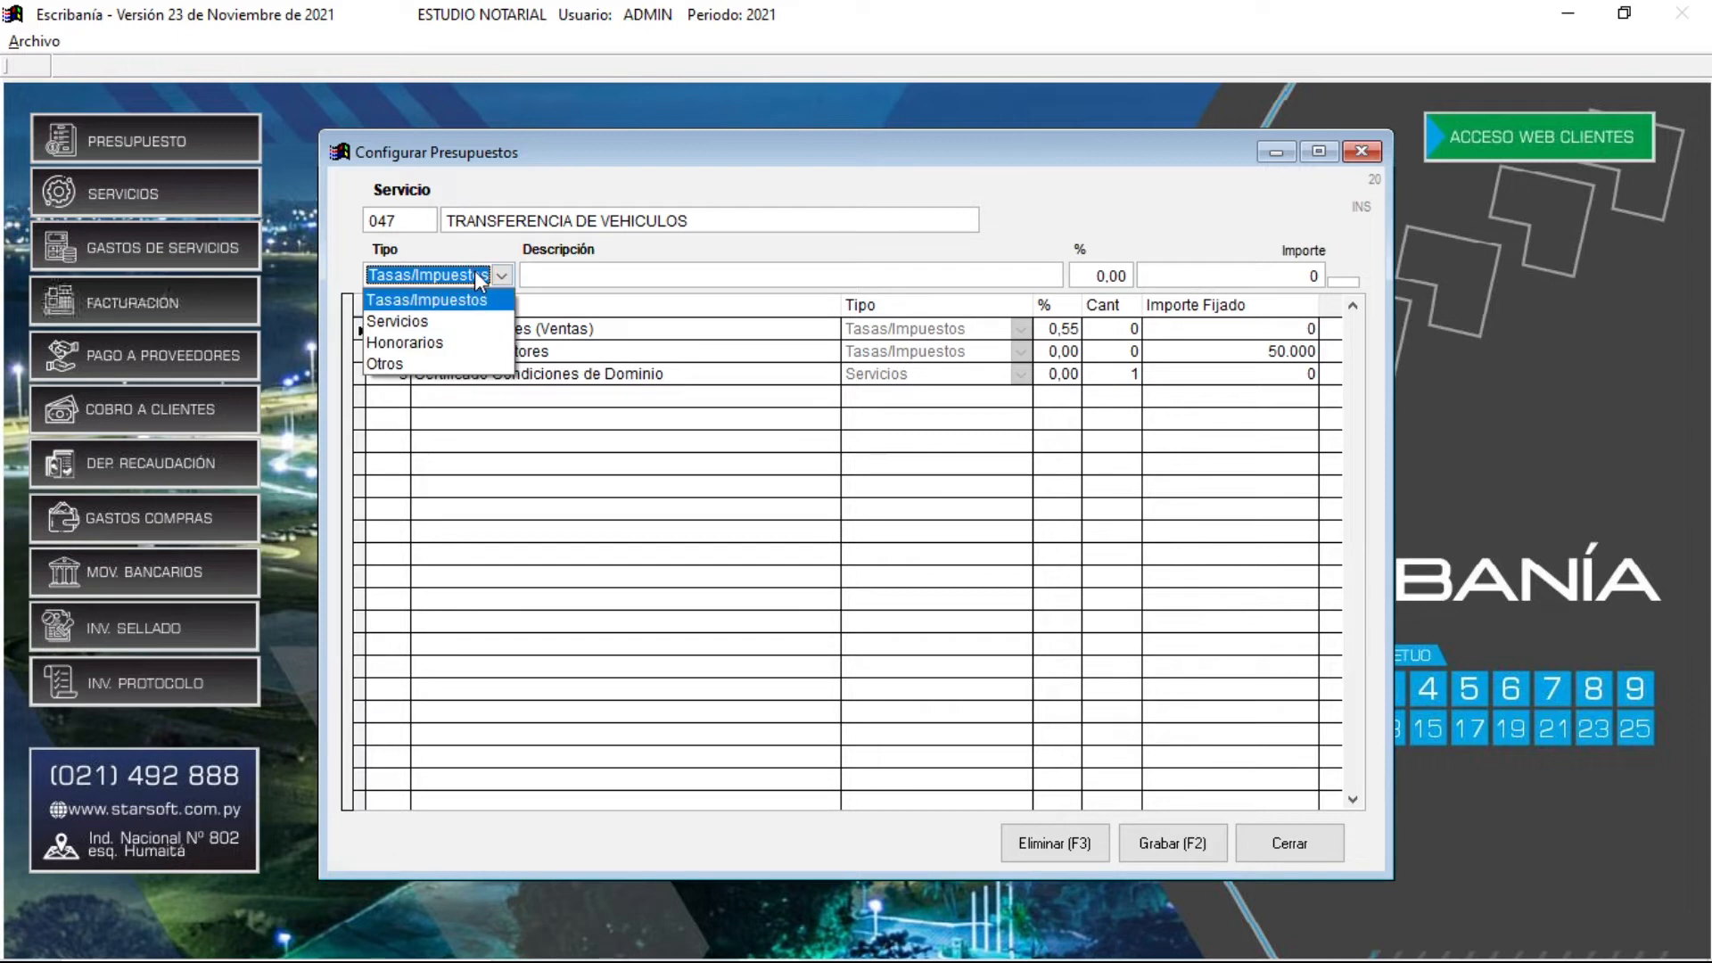
click(447, 321)
key(Return)
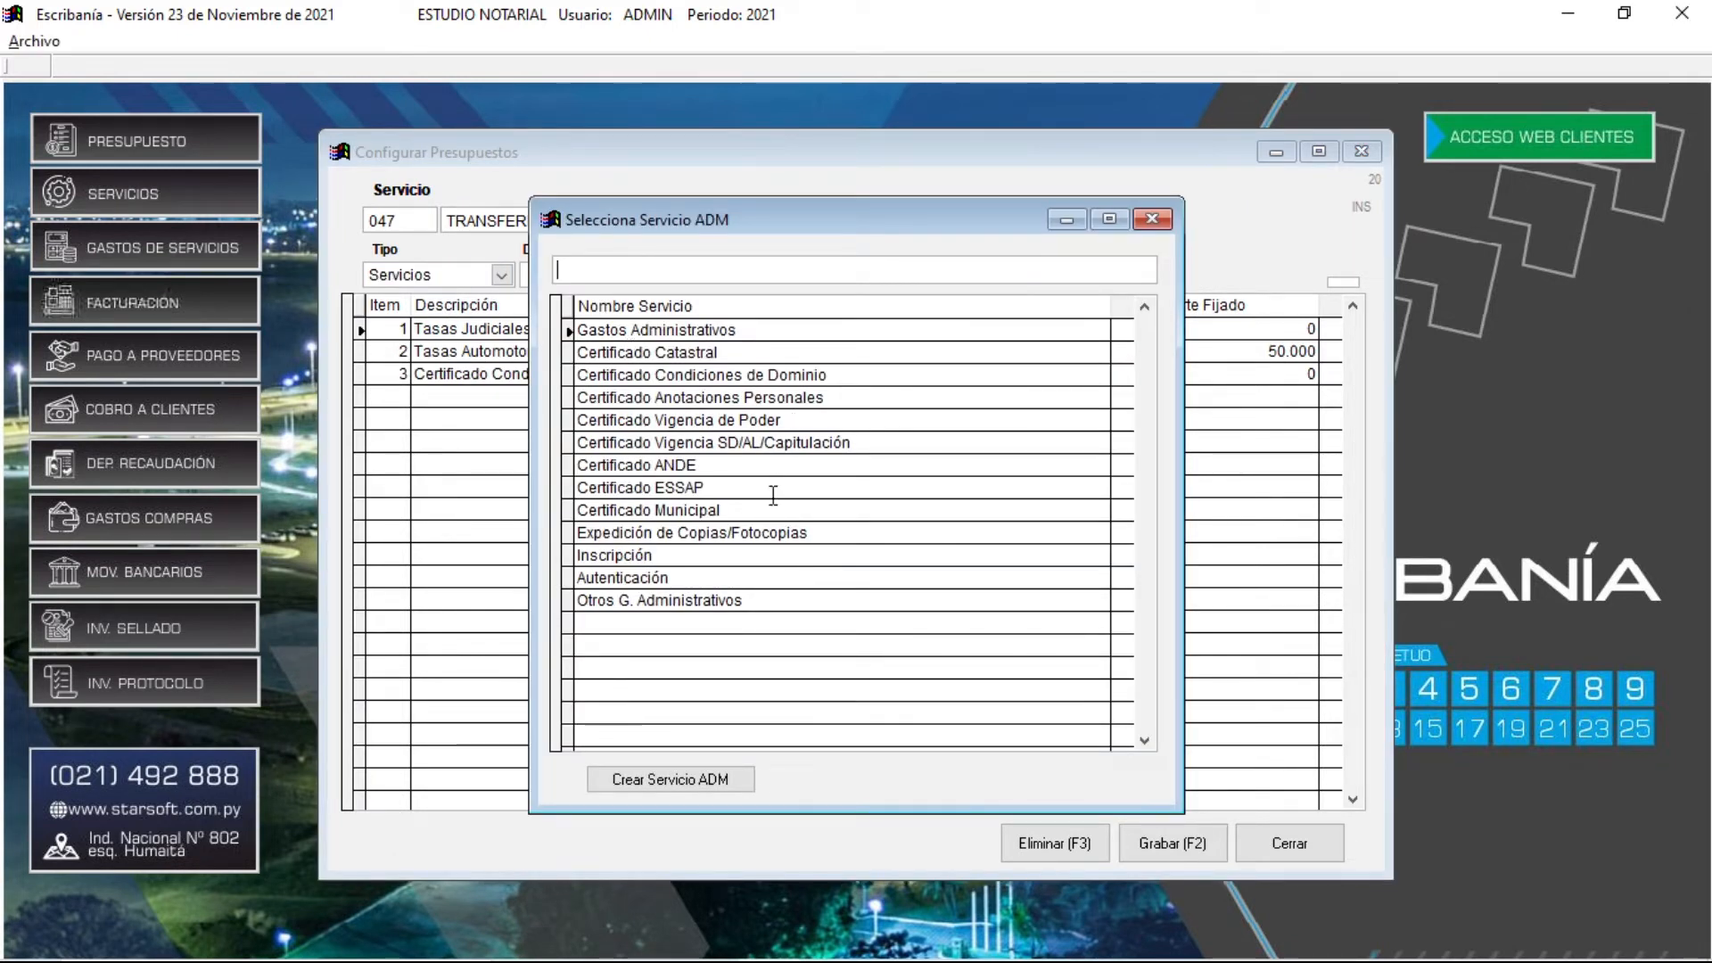
click(755, 419)
click(788, 399)
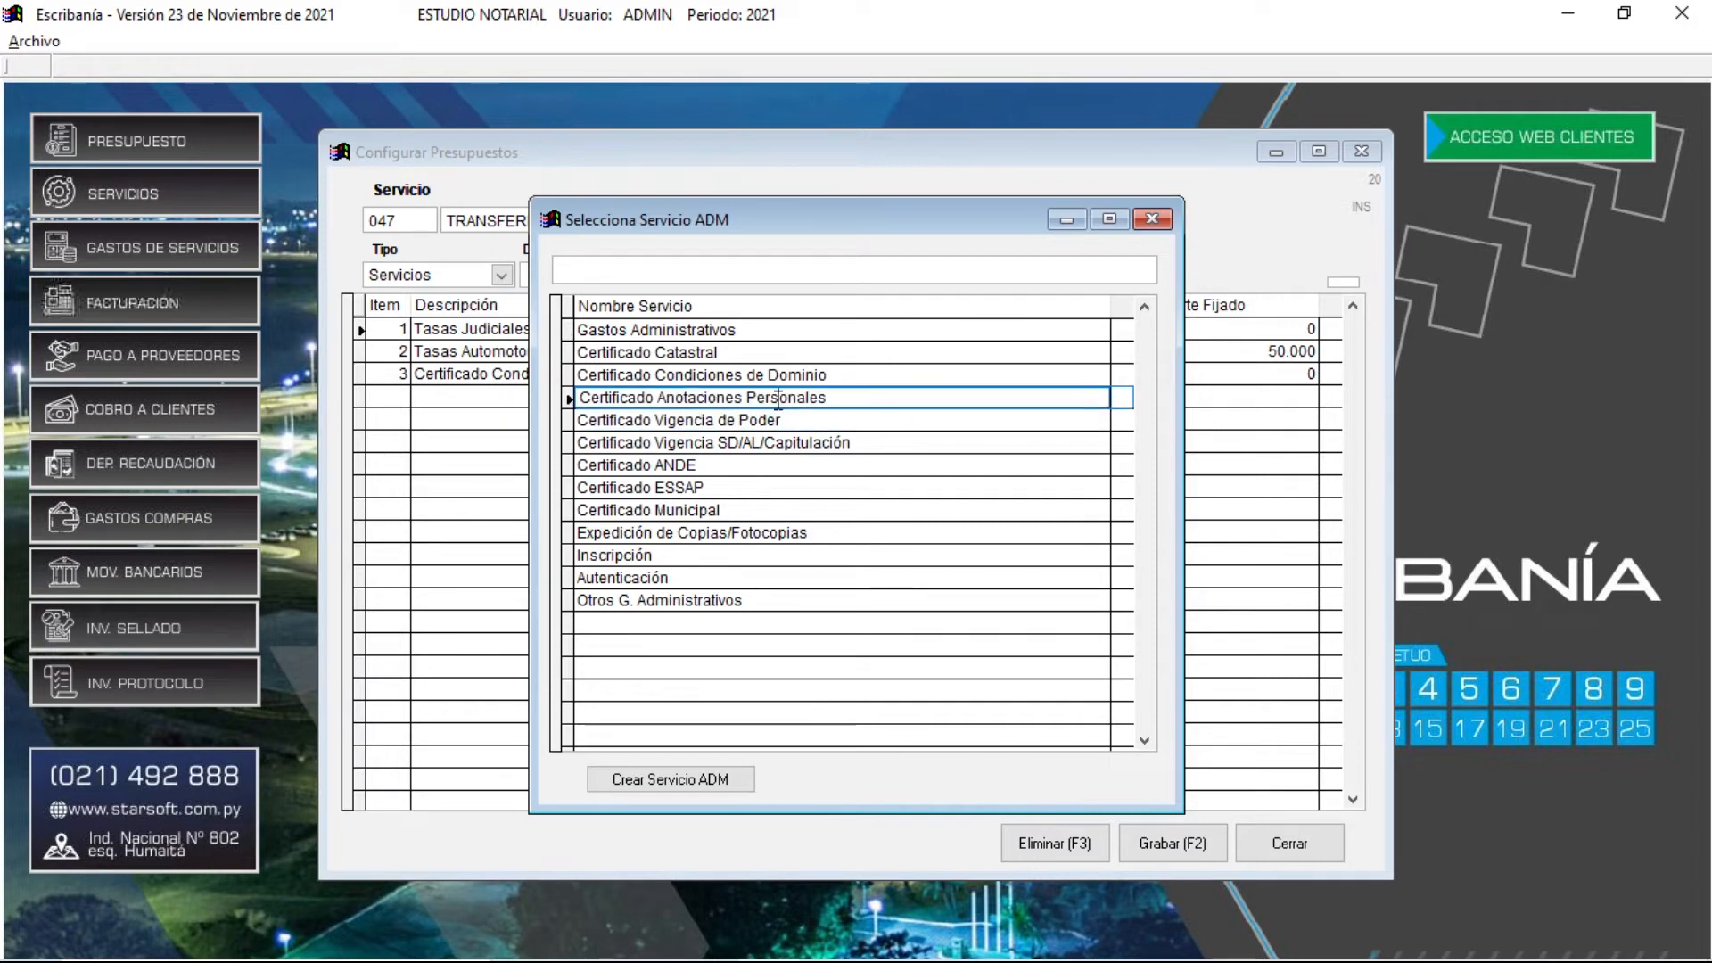
double_click(790, 398)
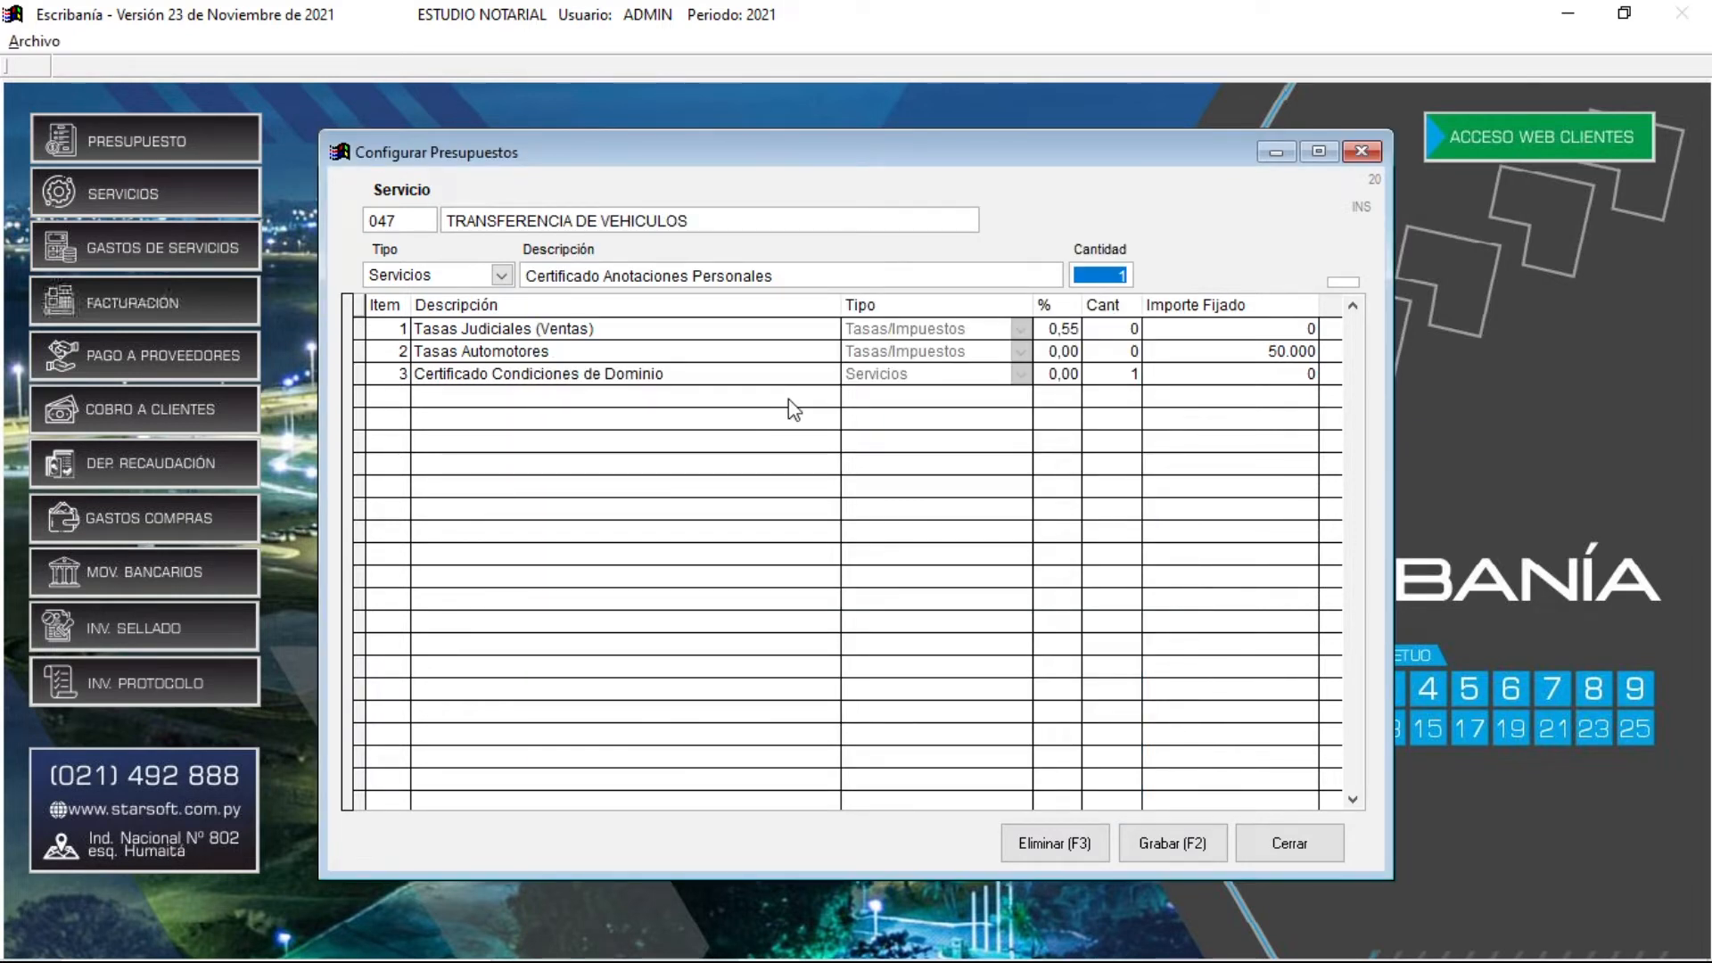
key(Return)
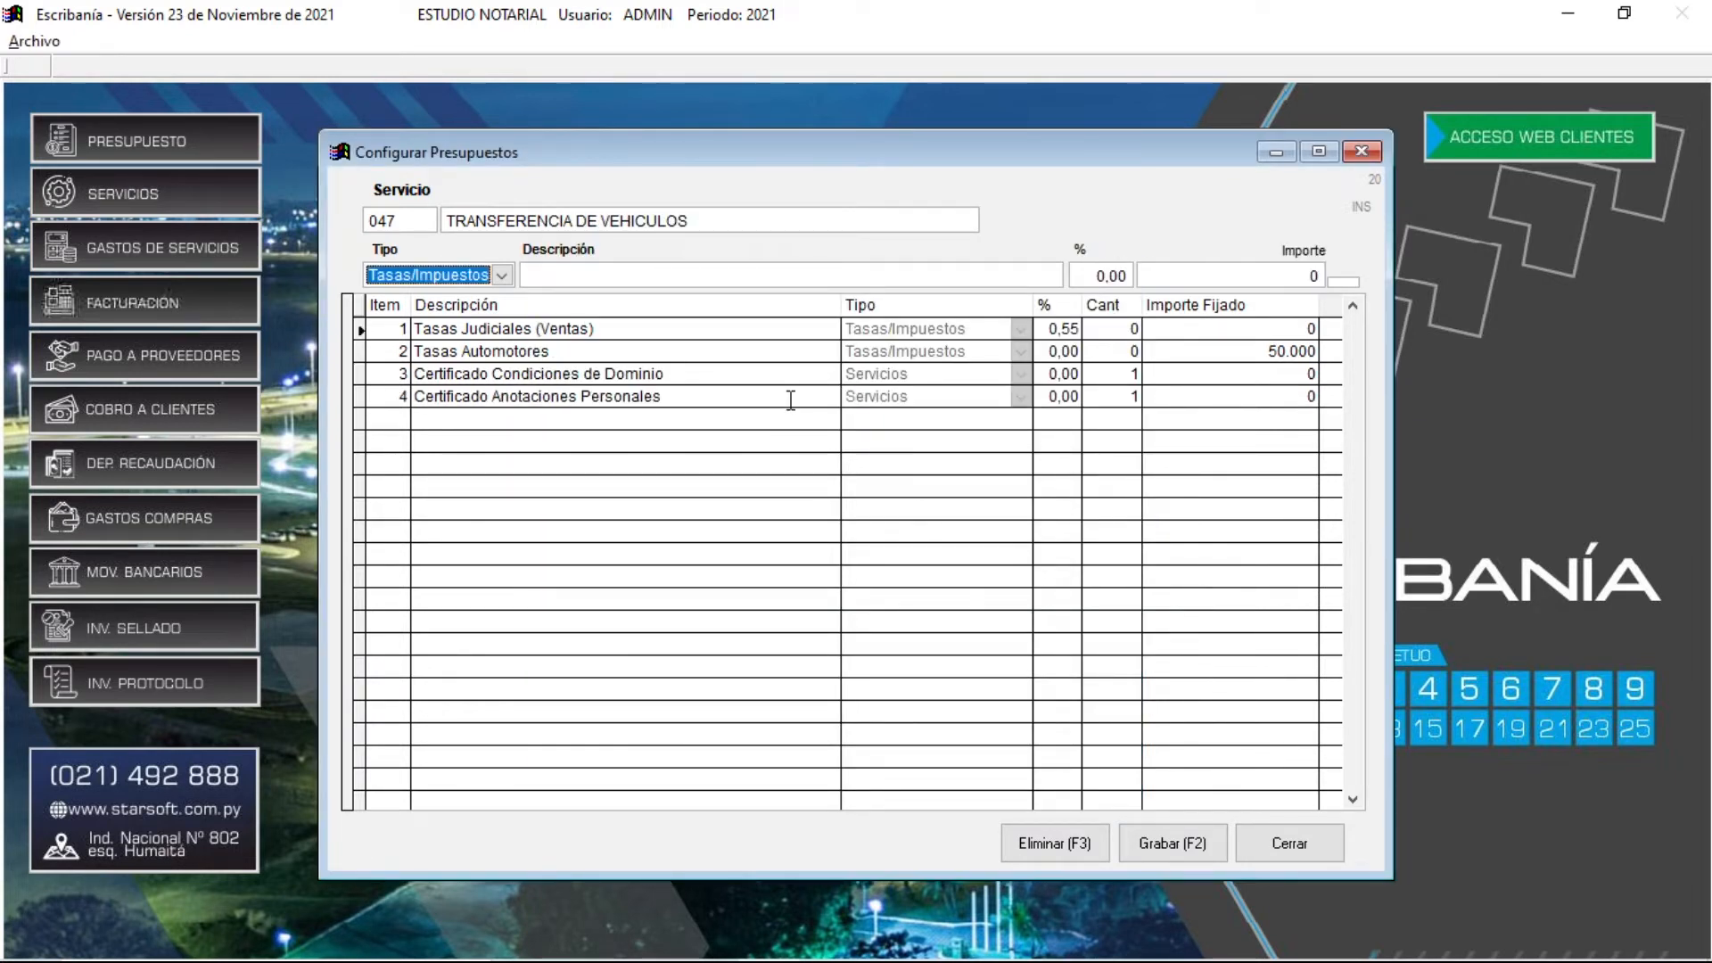
Add a Servicios item for Expedición de Copias/Fotocopias with a quantity of 1.
key(Down)
key(Return)
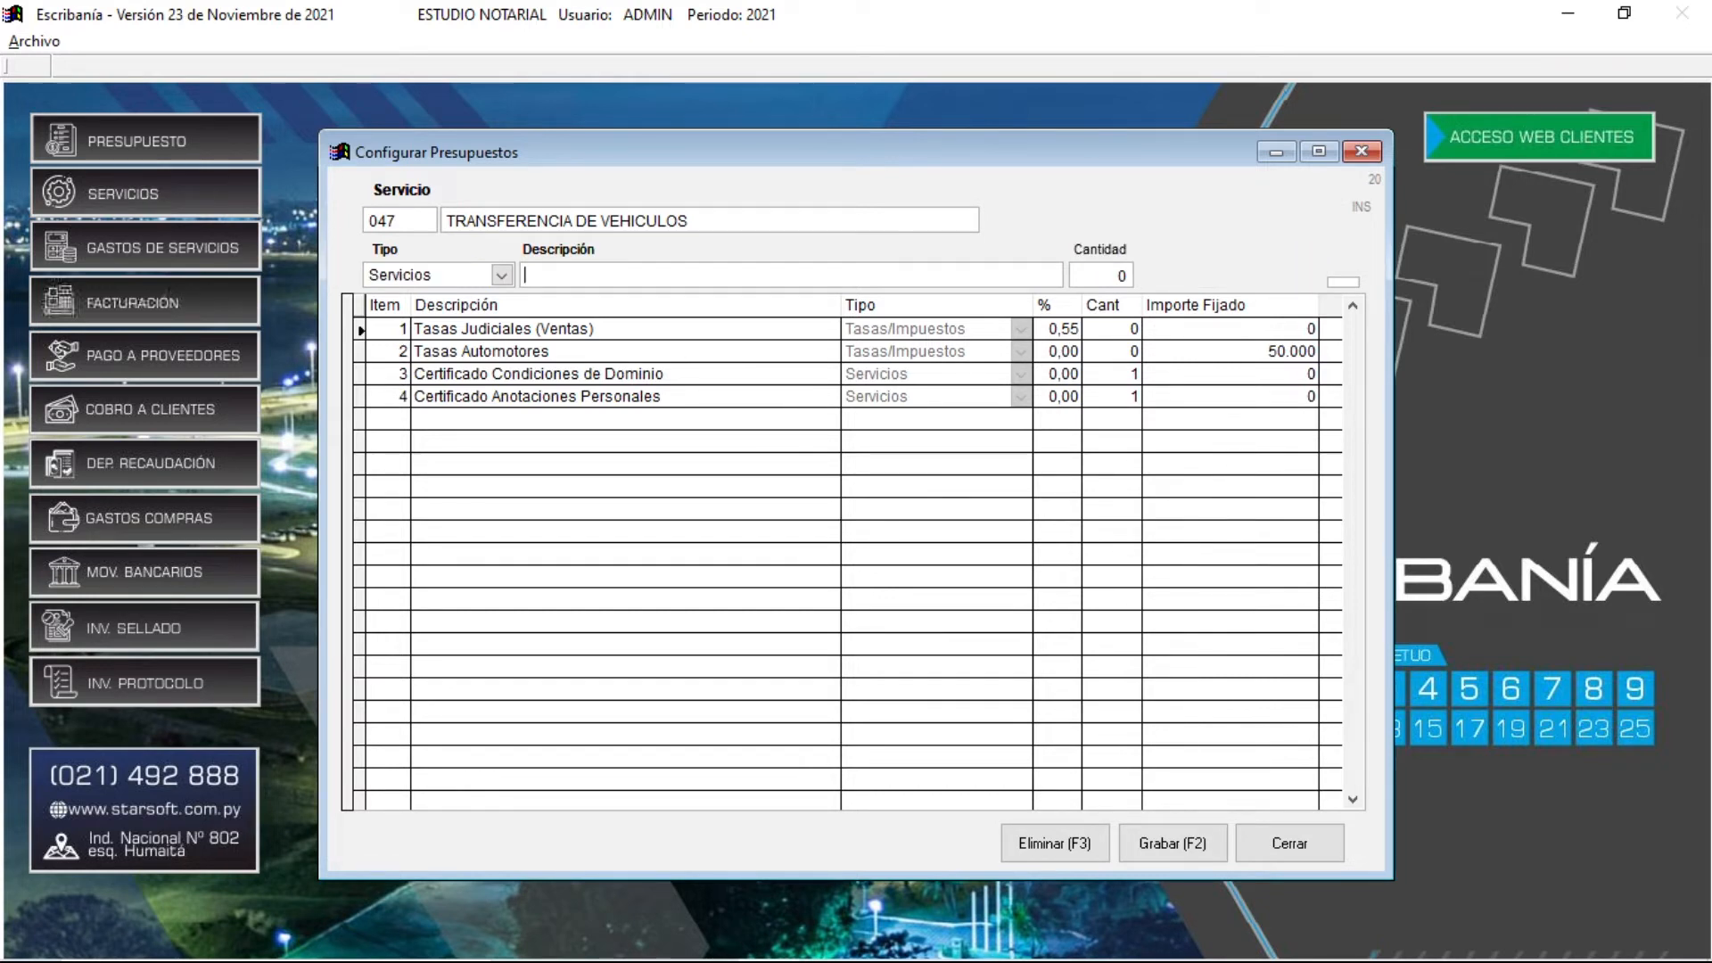
key(Return)
key(Down)
key(Down)
key(Down)
key(Down)
key(Down)
key(Down)
key(Down)
key(Down)
key(Down)
key(Down)
key(Down)
key(Up)
key(Return)
key(Return)
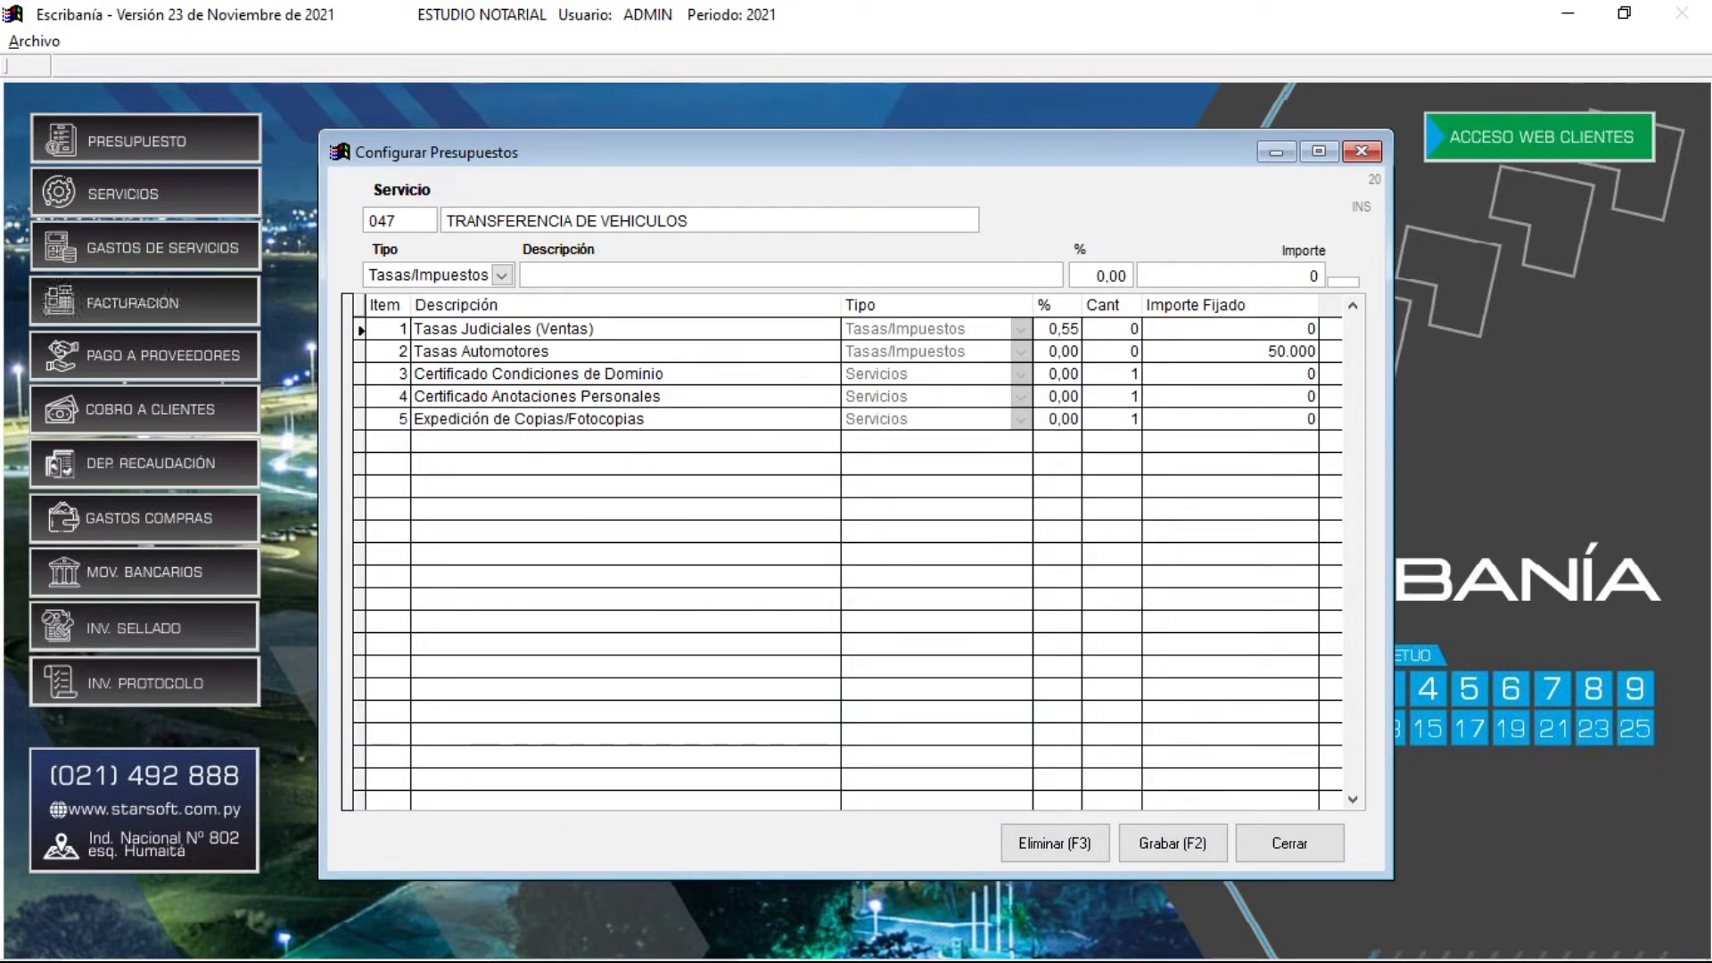
Add a Servicios item for Autenticación with a quantity of 1.
key(shift+Tab)
key(Down)
key(Return)
key(Return)
key(Down)
key(Down)
key(Down)
key(Down)
key(Down)
key(Down)
key(Down)
key(Down)
key(Down)
key(Down)
key(Down)
key(Down)
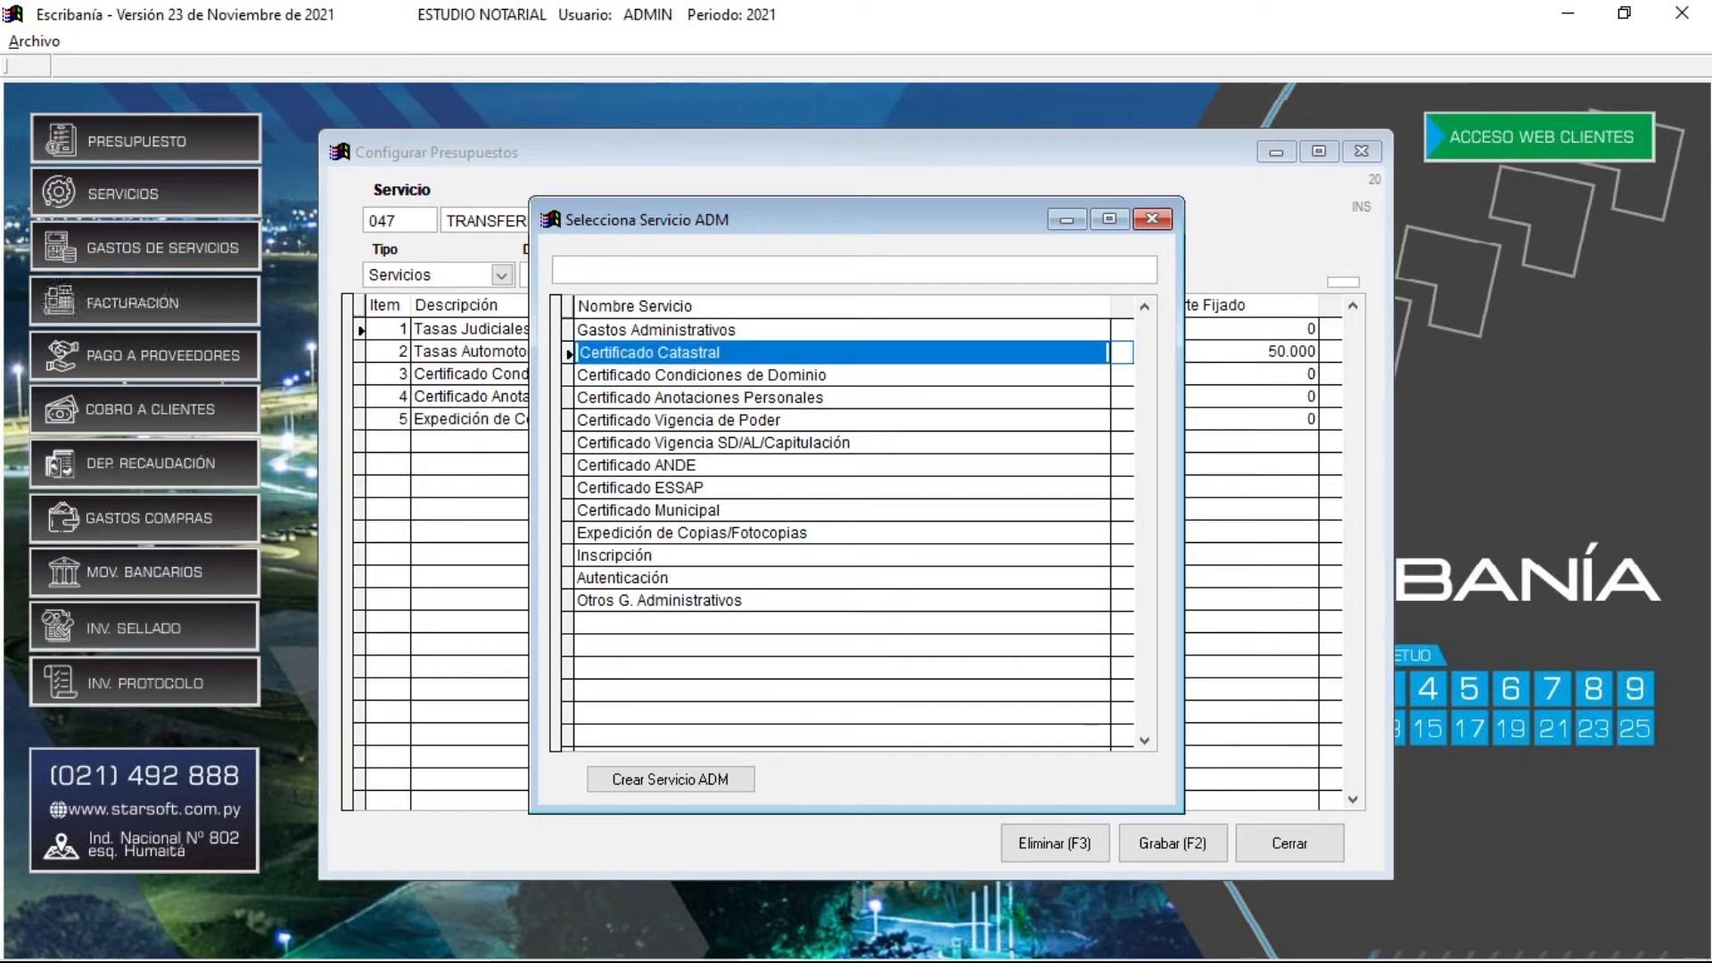
key(Up)
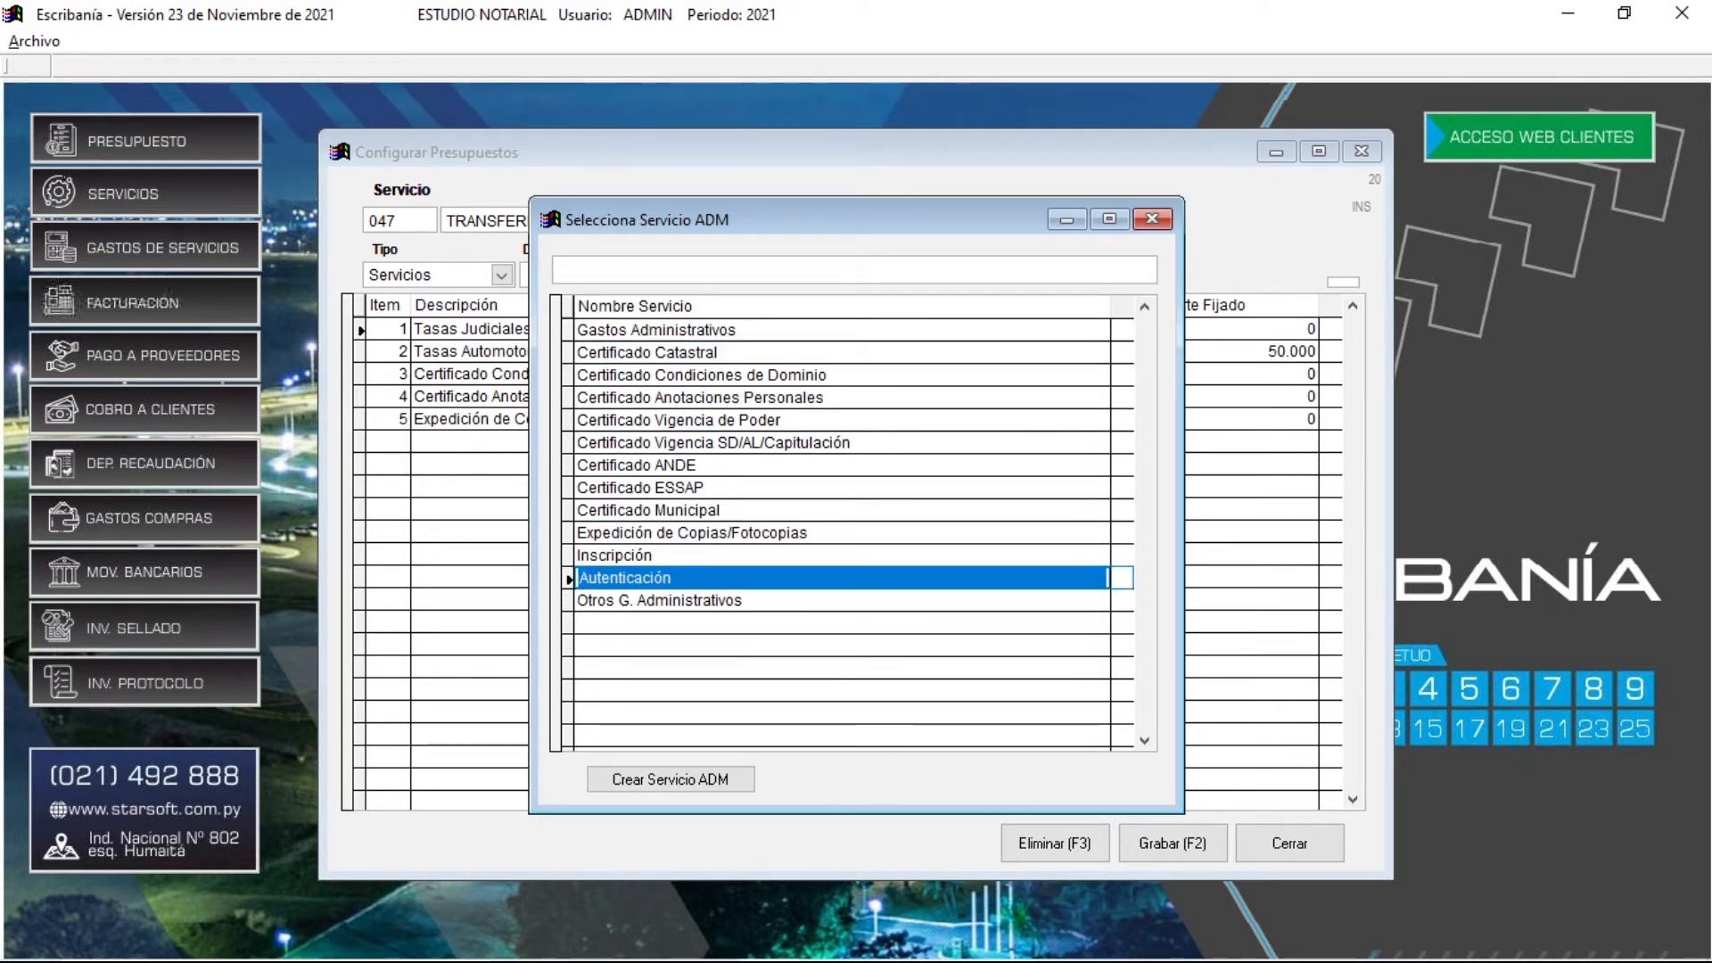
key(Return)
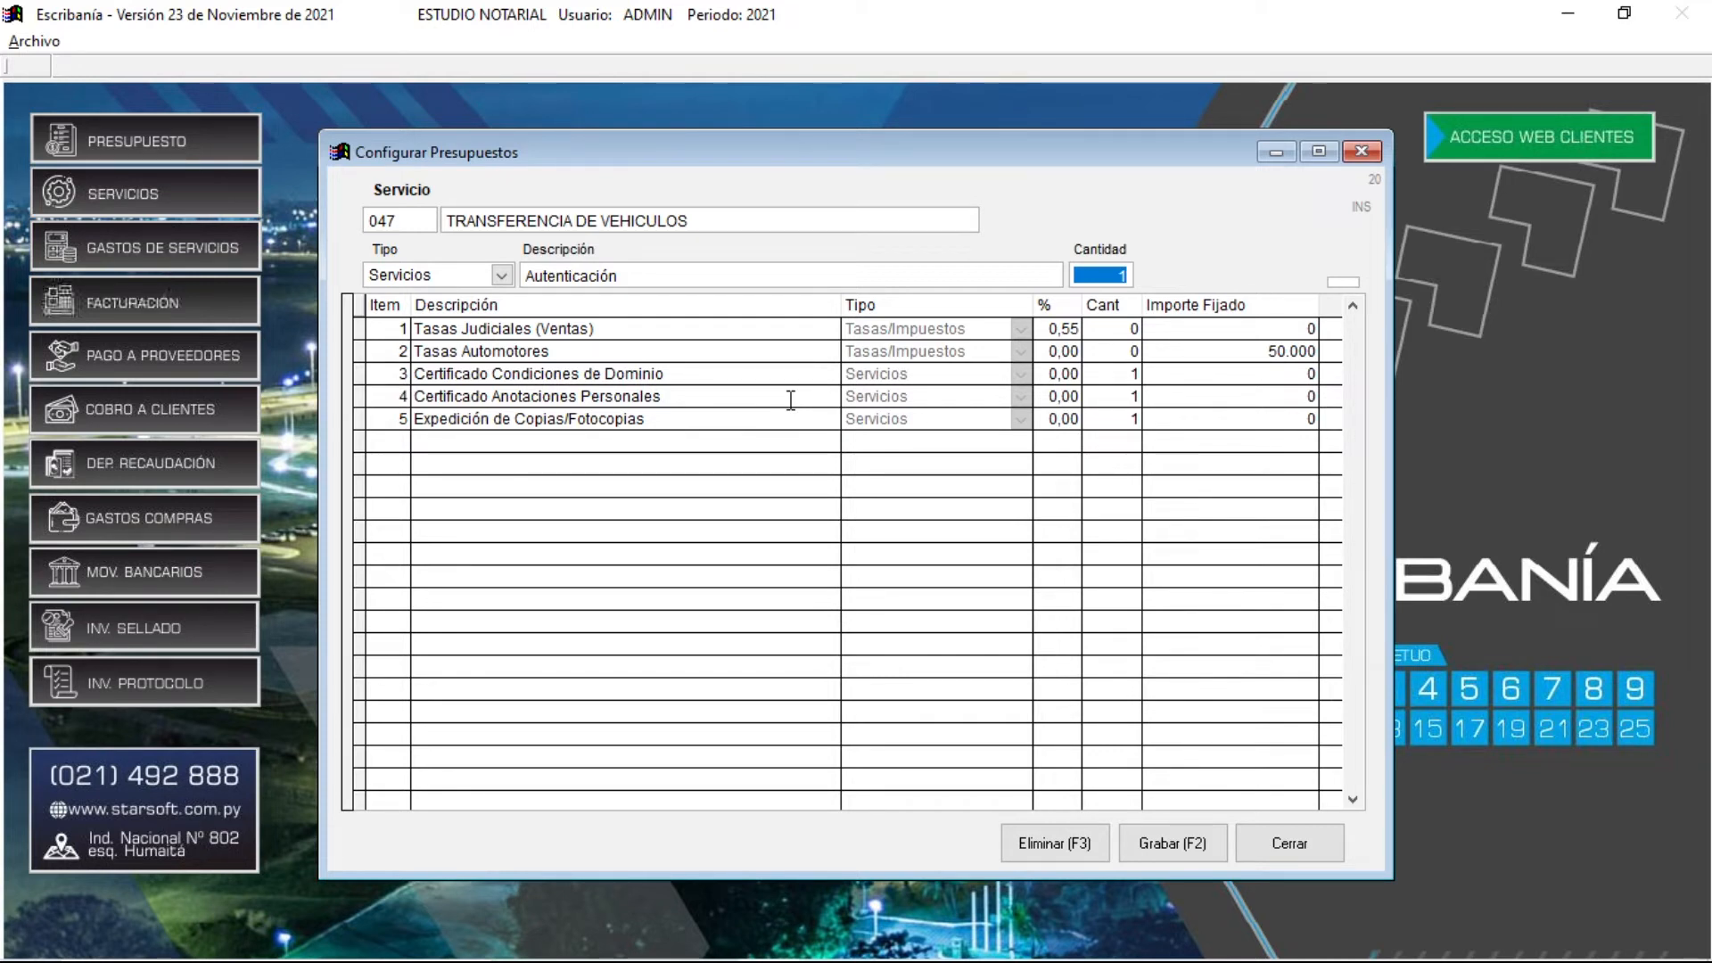
key(Return)
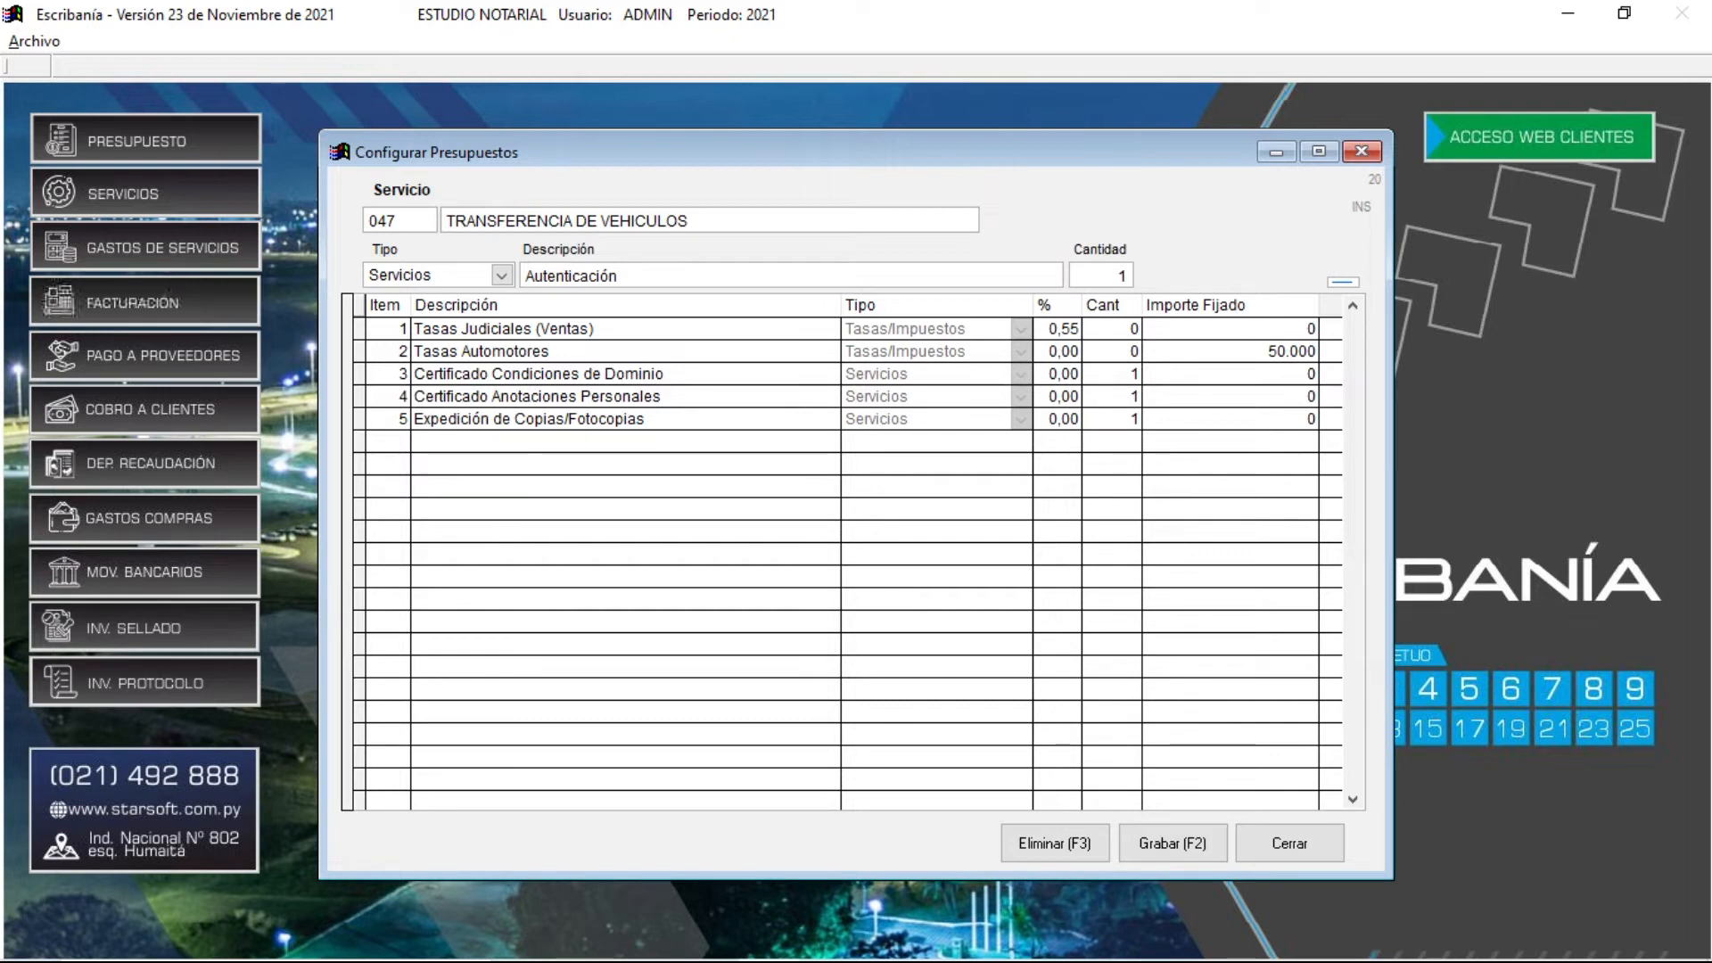
Start a new item of type Honorarios with the description HONORARIOS PROFESIONALES.
key(alt+Down)
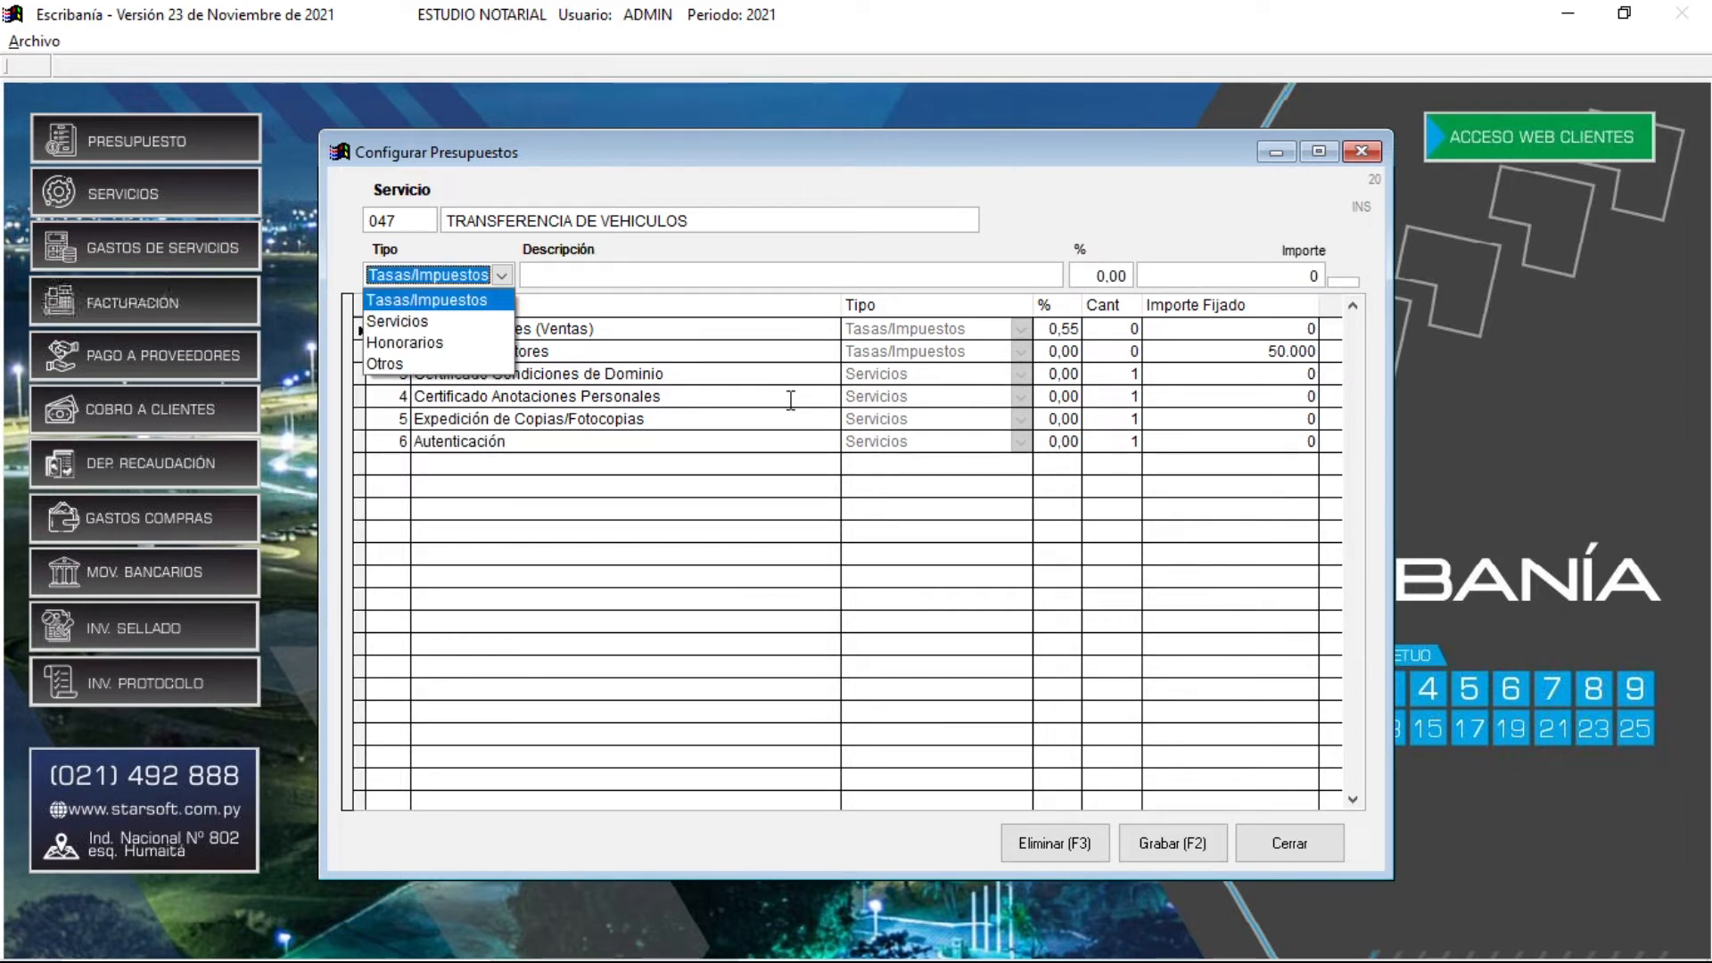
key(Down)
key(Down)
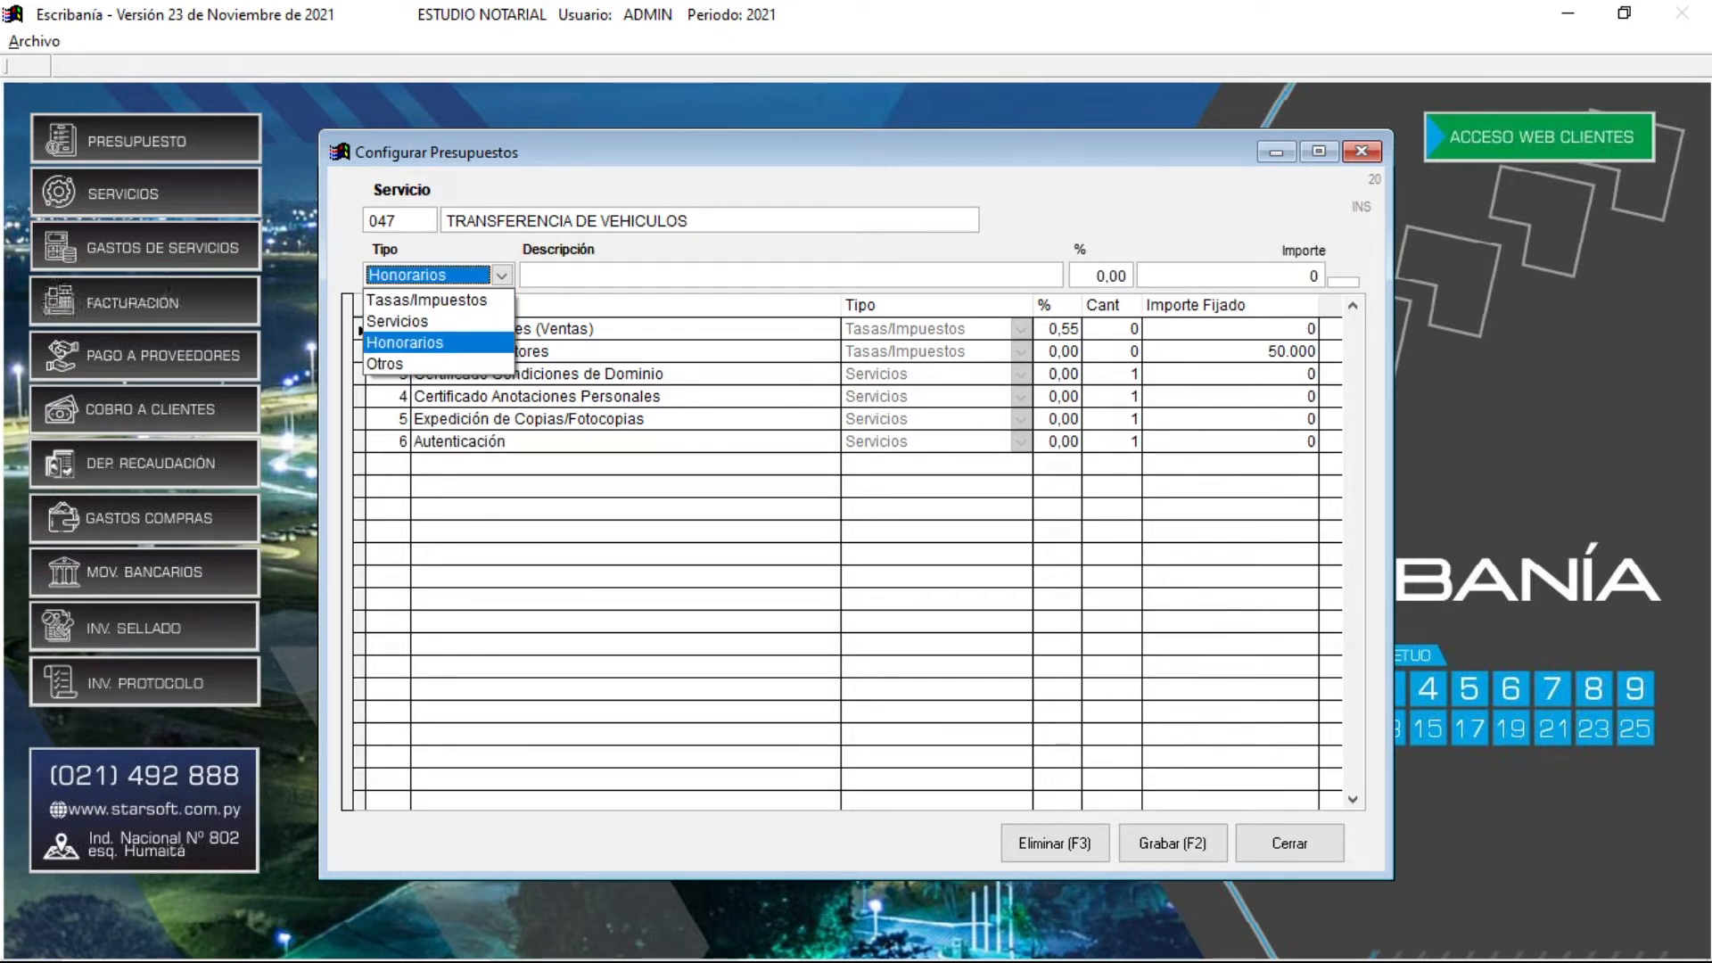
key(Return)
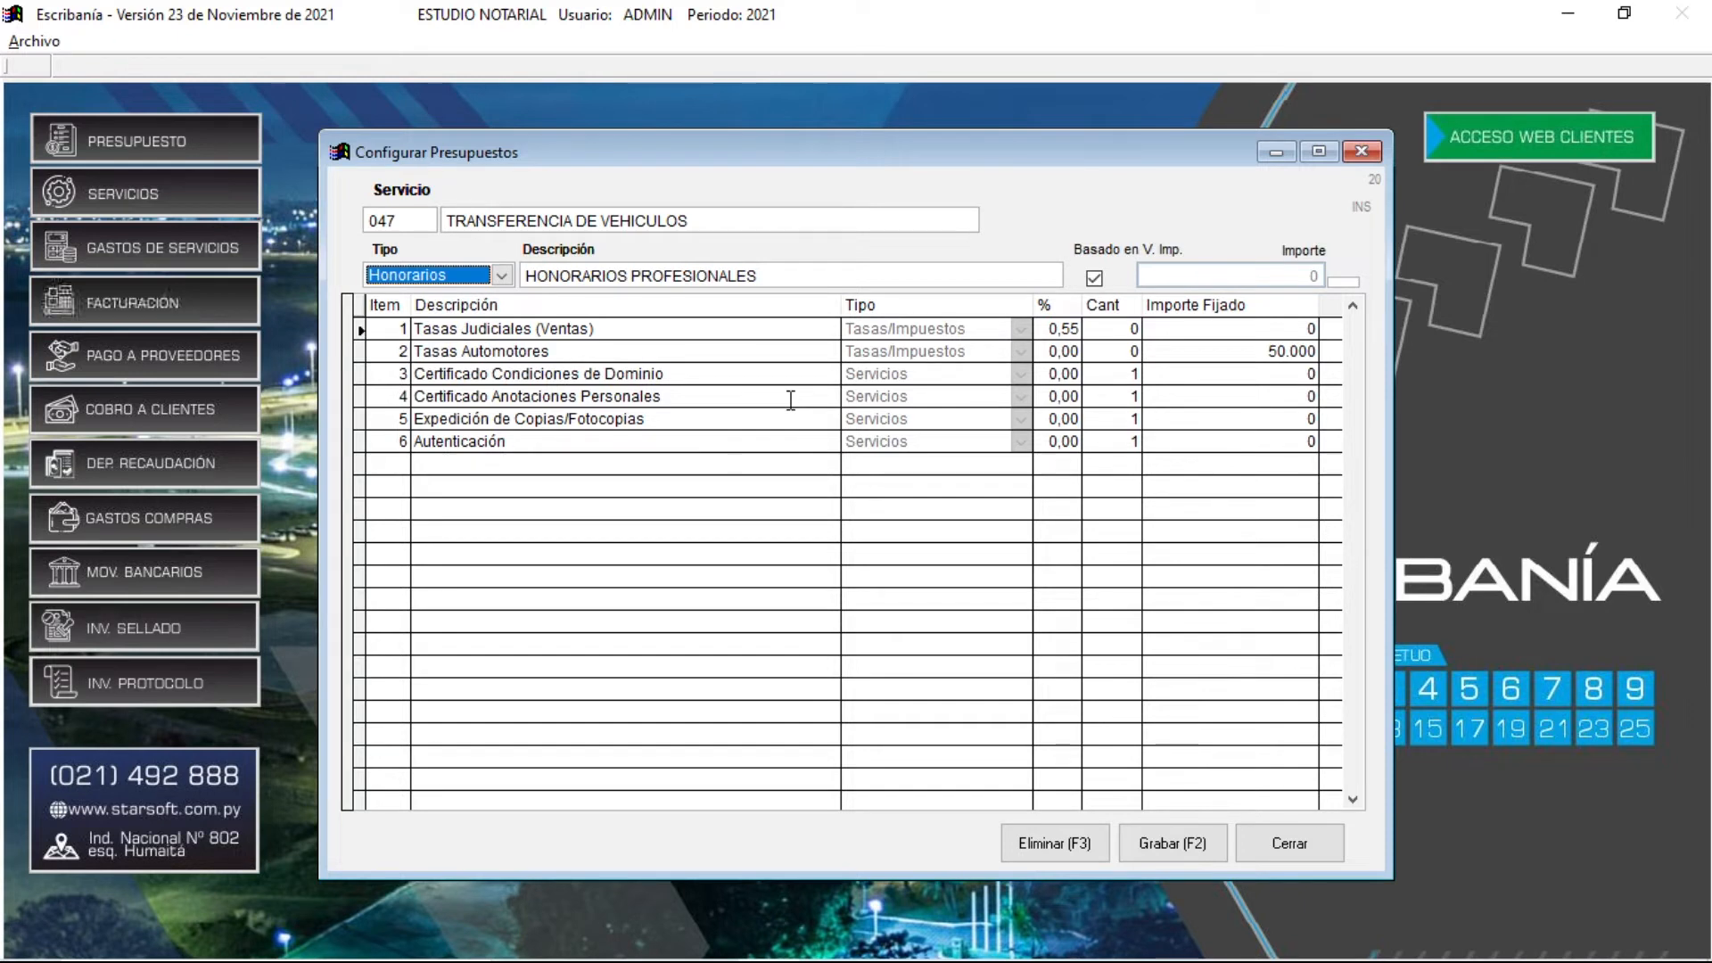
key(Tab)
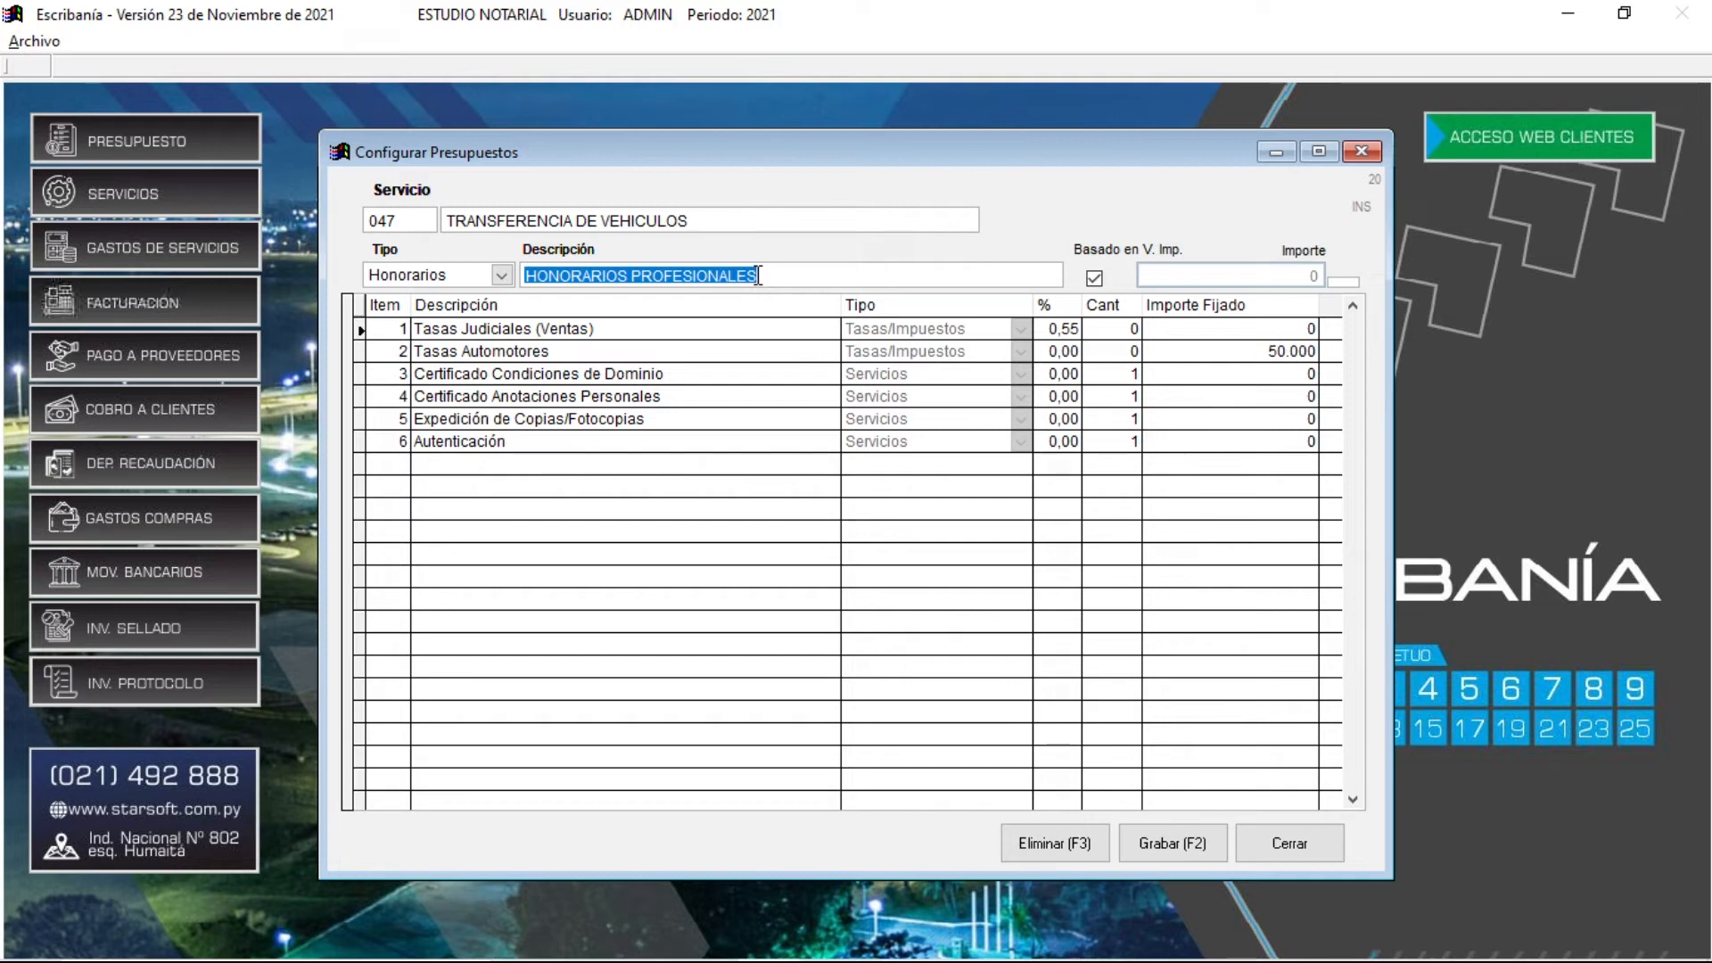
Try HONORARIOS PROFESIONALES with Basado en V. Imp. turned off and a fixed amount of 500.000.0, and clear the amount.
click(1094, 279)
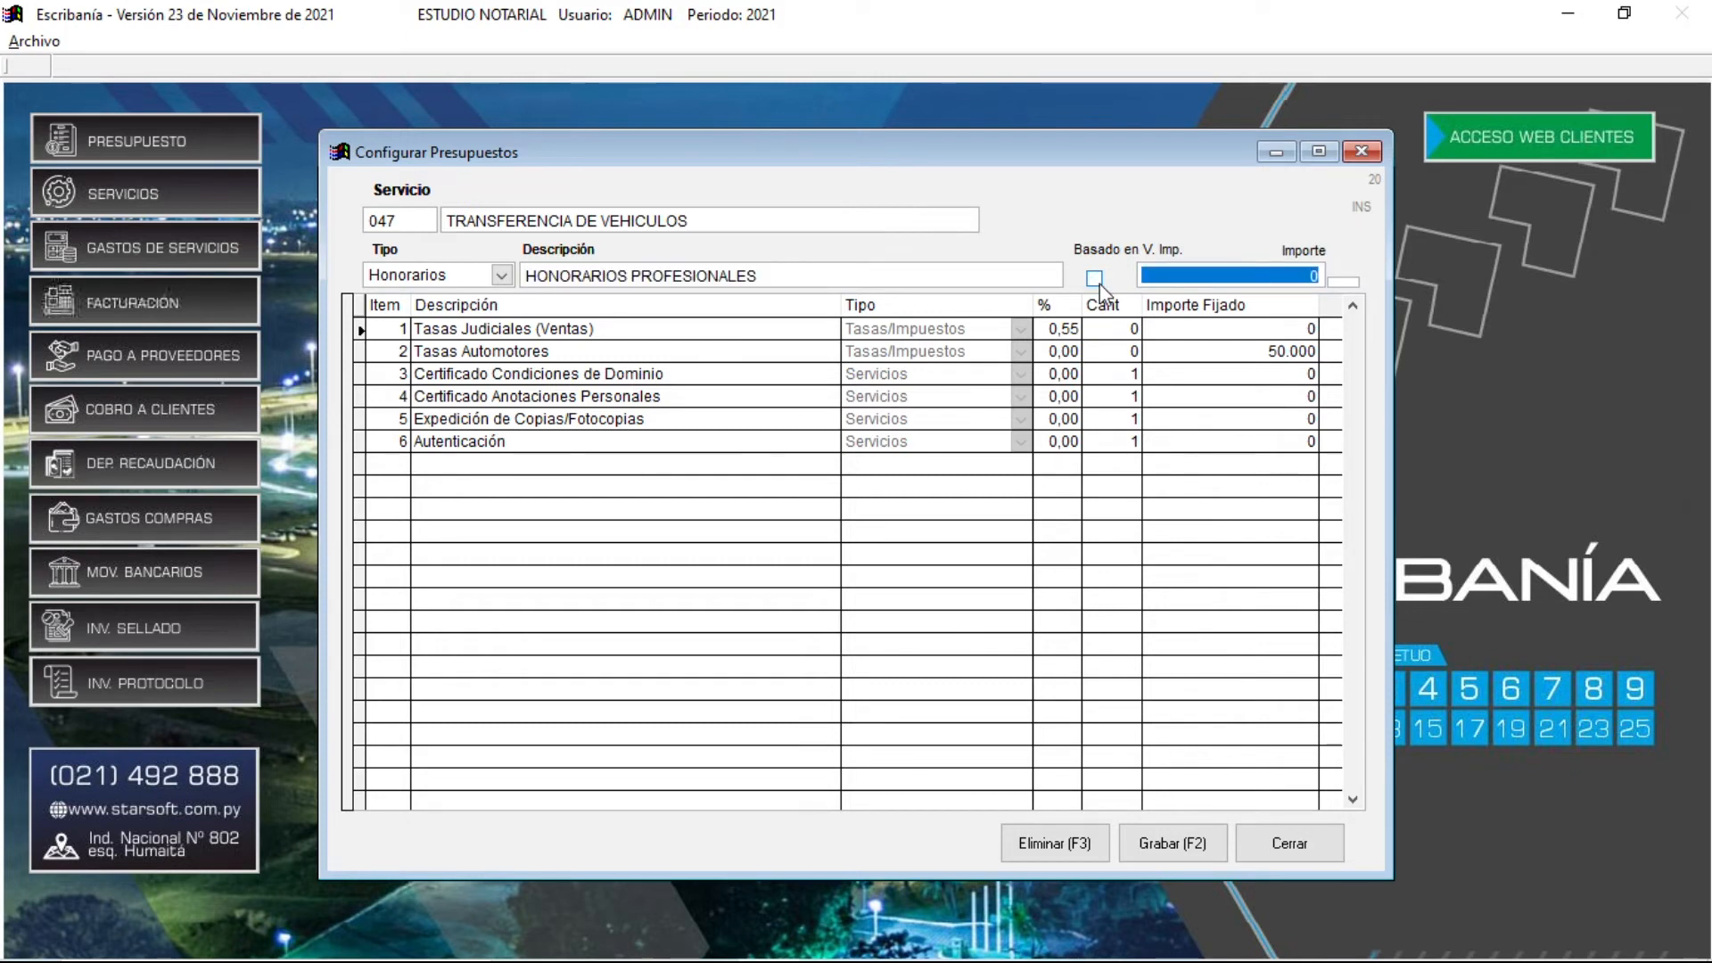
click(1201, 279)
drag(1199, 276, 1322, 276)
text(500.000.0)
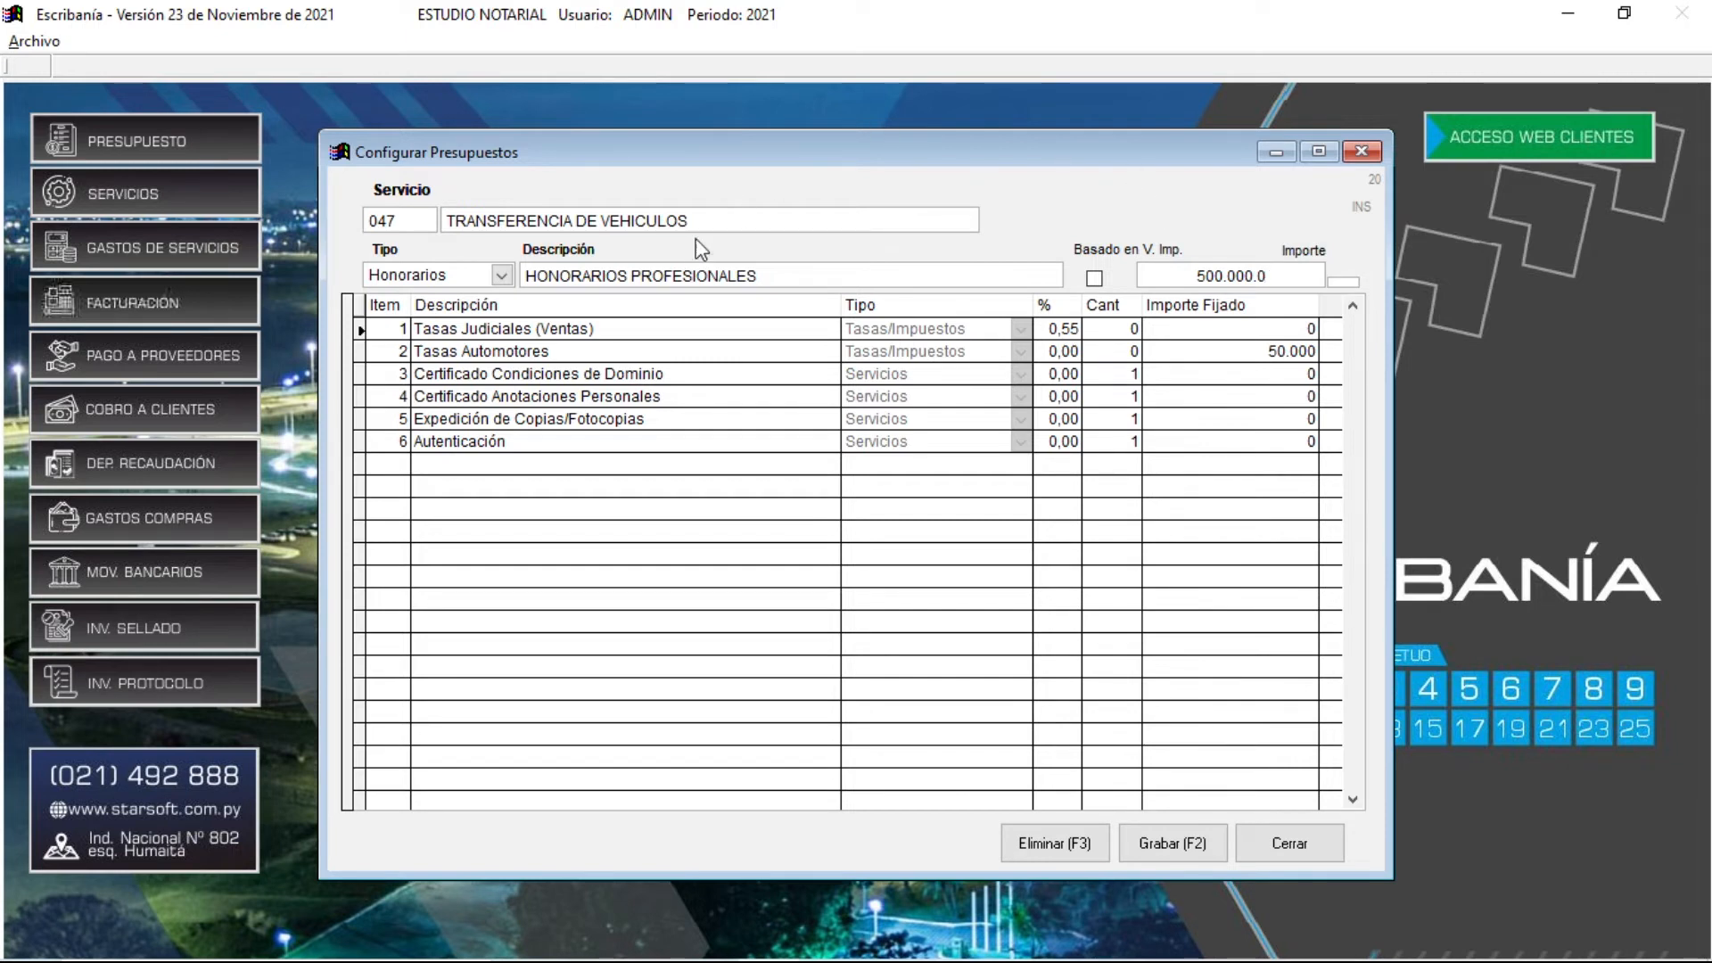
key(BackSpace)
key(BackSpace)
key(BackSpace)
key(BackSpace)
key(BackSpace)
key(BackSpace)
key(BackSpace)
key(BackSpace)
Turn on Basado en V. Imp. for HONORARIOS PROFESIONALES and add the item to the template.
click(1094, 277)
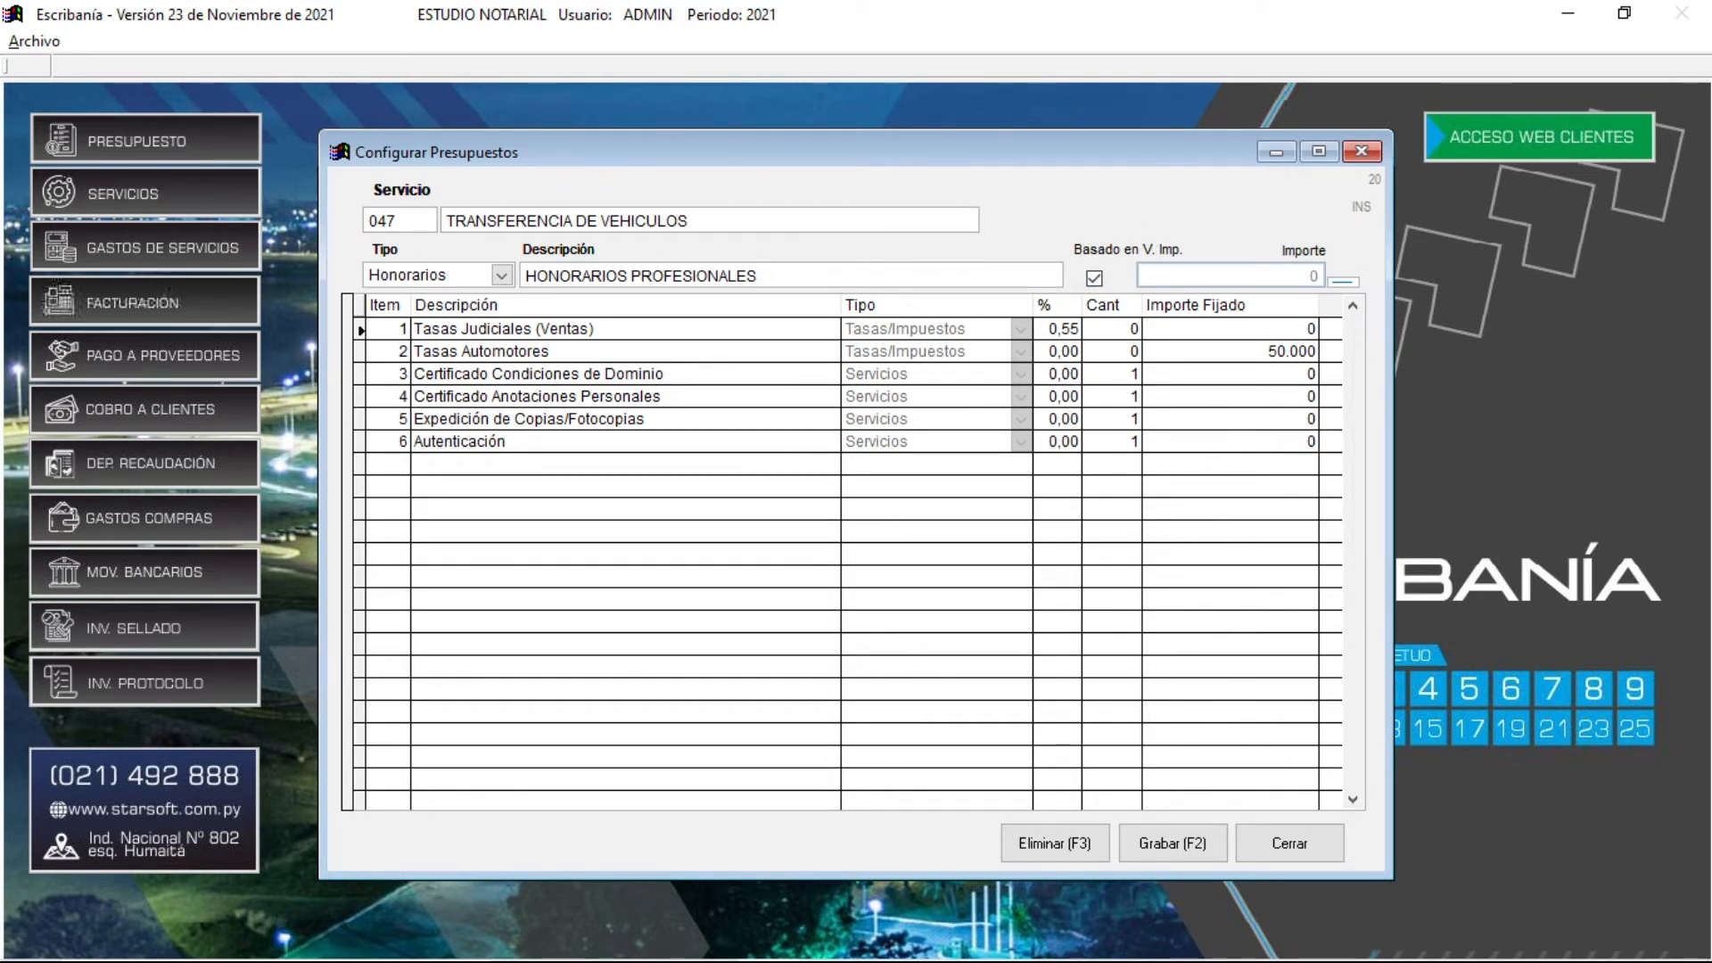
key(Return)
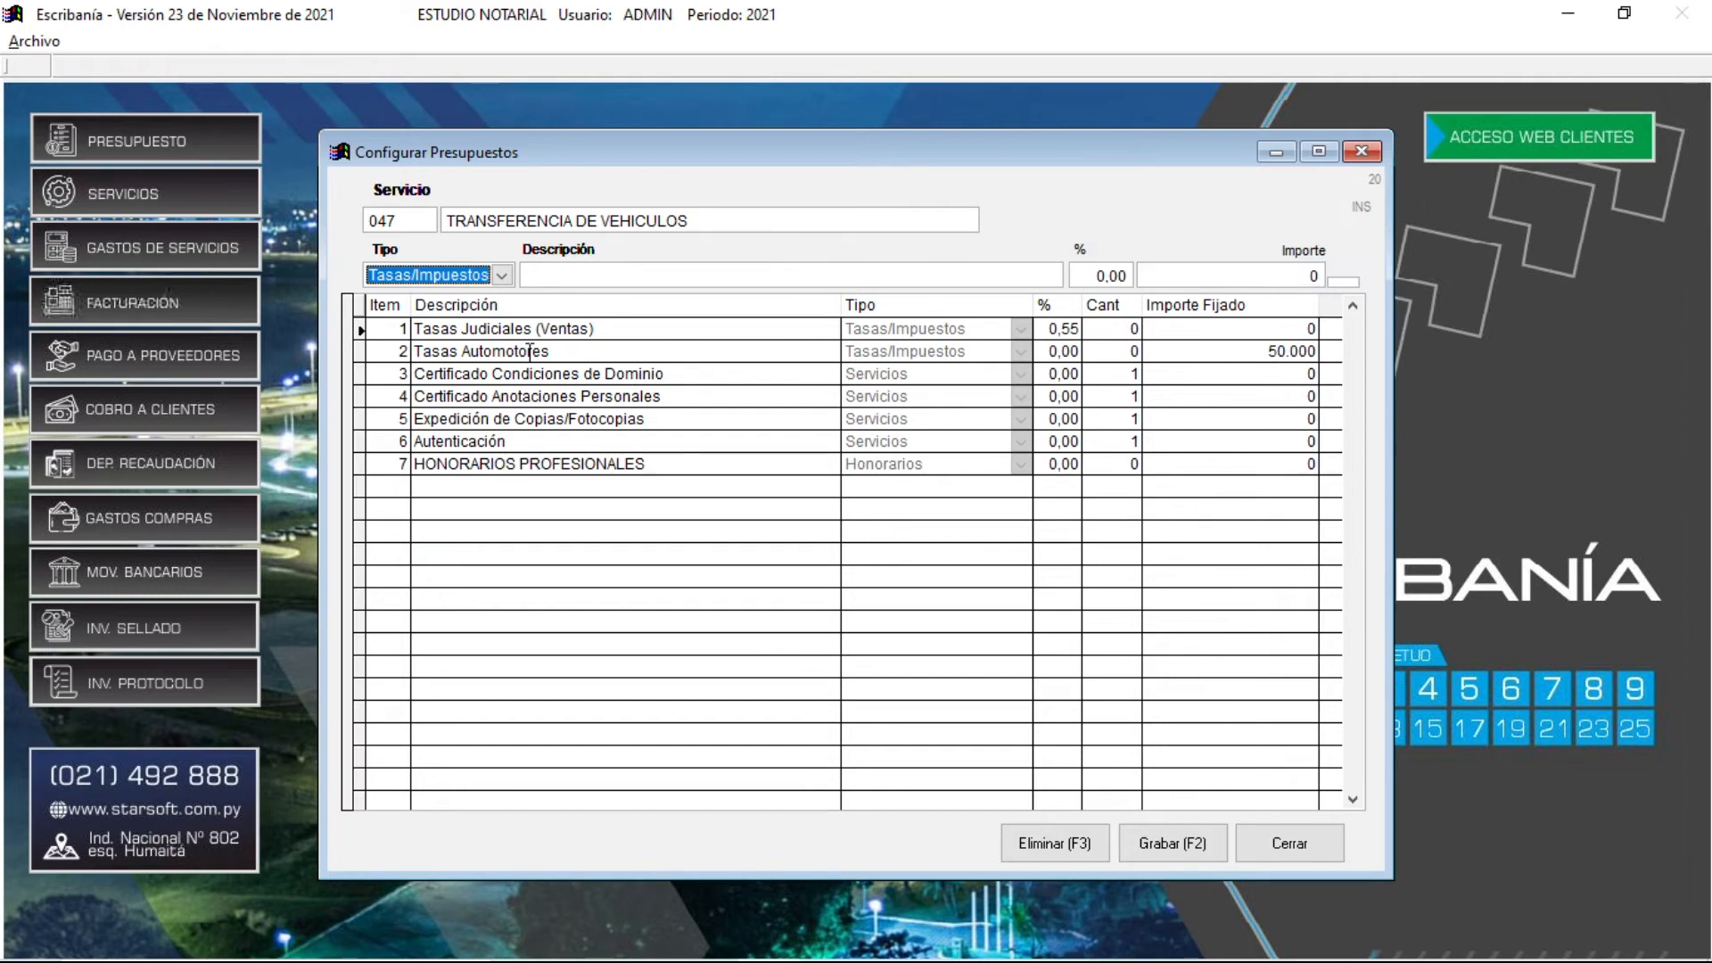
Start a new item of type Otros and choose product 01, AUTENTICACION DE CEDULA AUTOMOTOR.
click(504, 276)
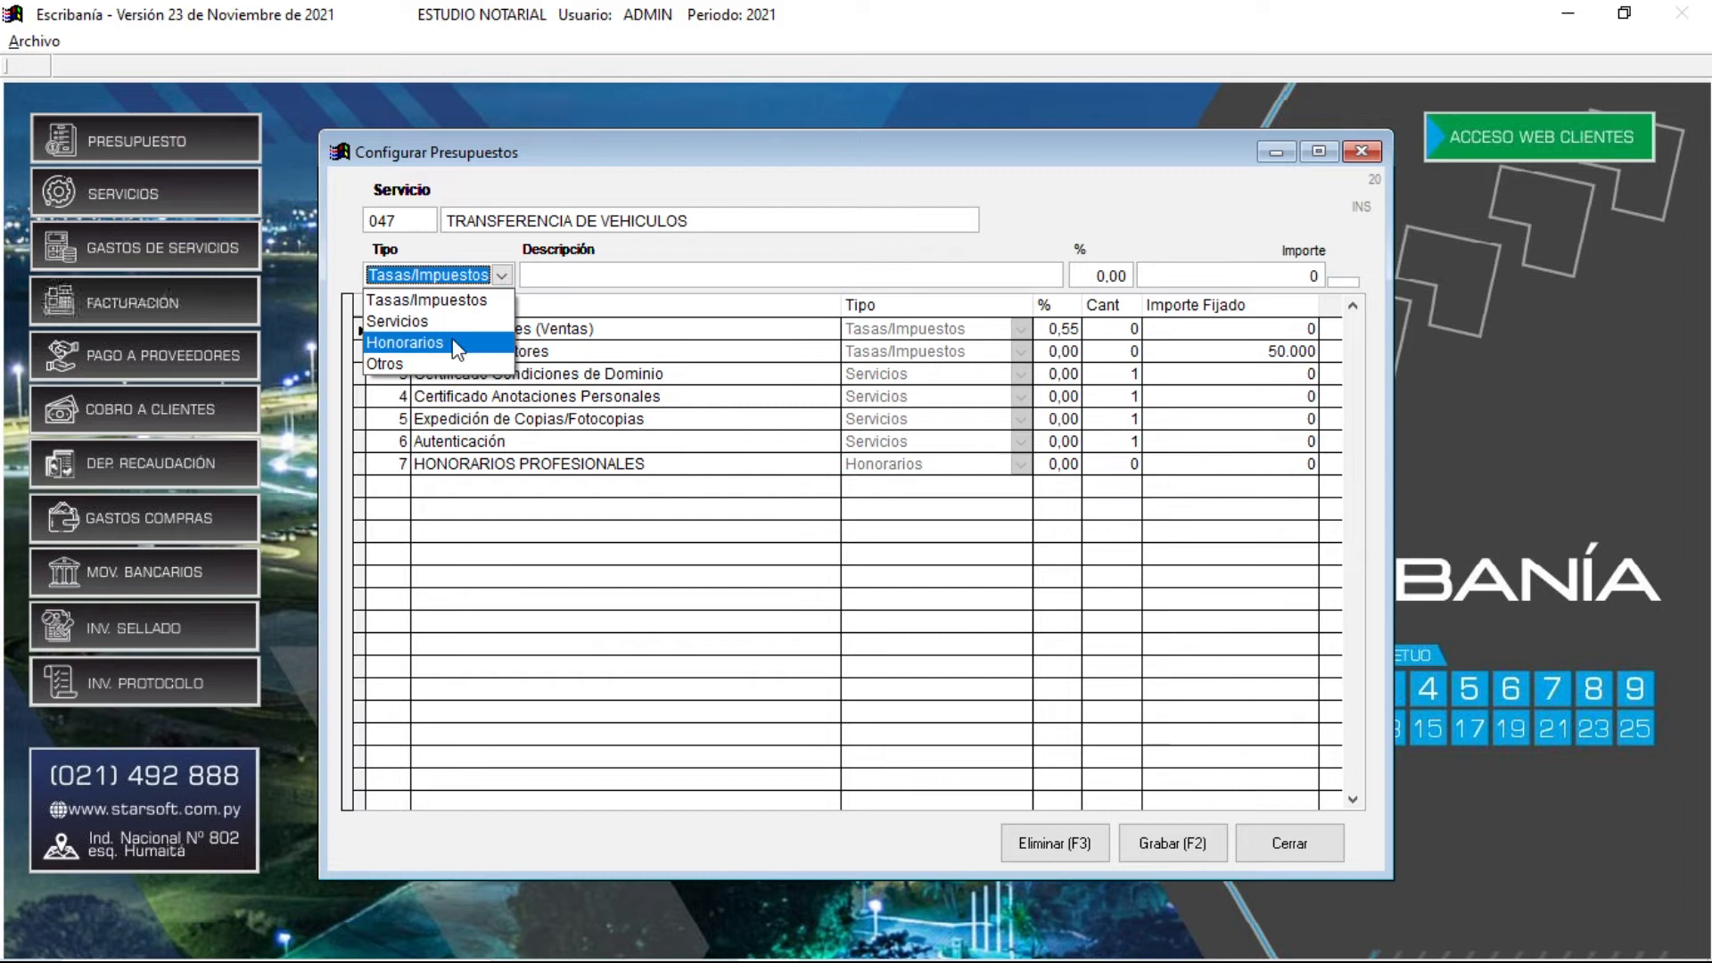
click(432, 361)
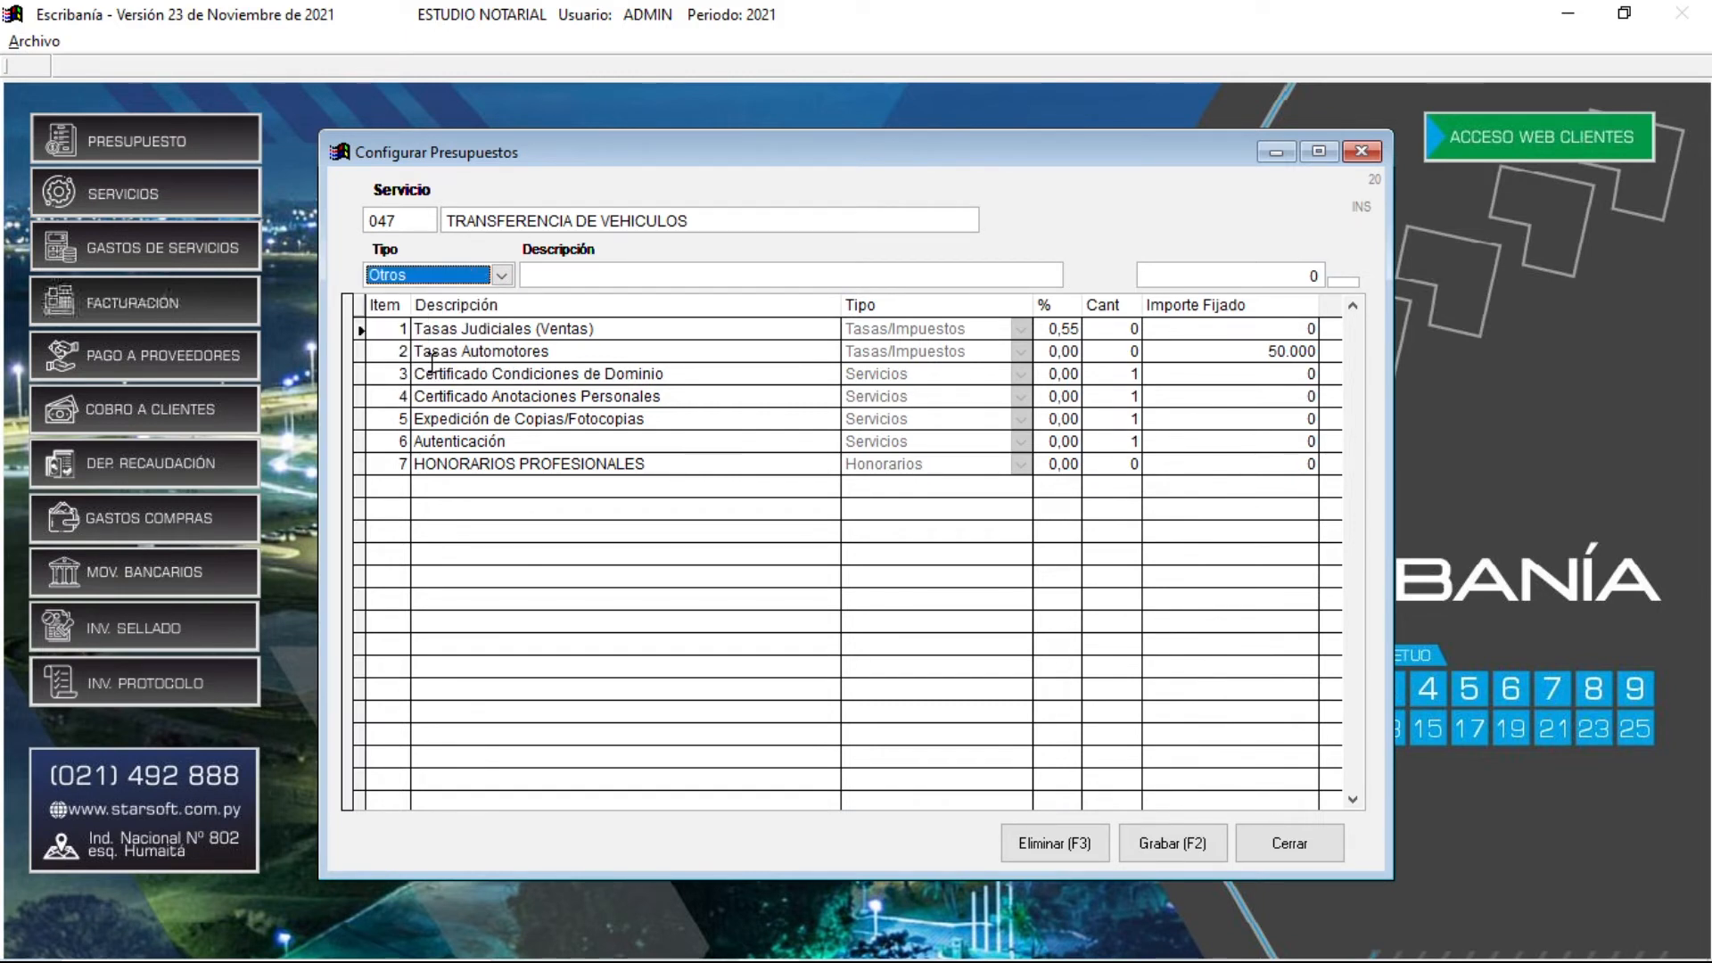
key(Return)
key(Return)
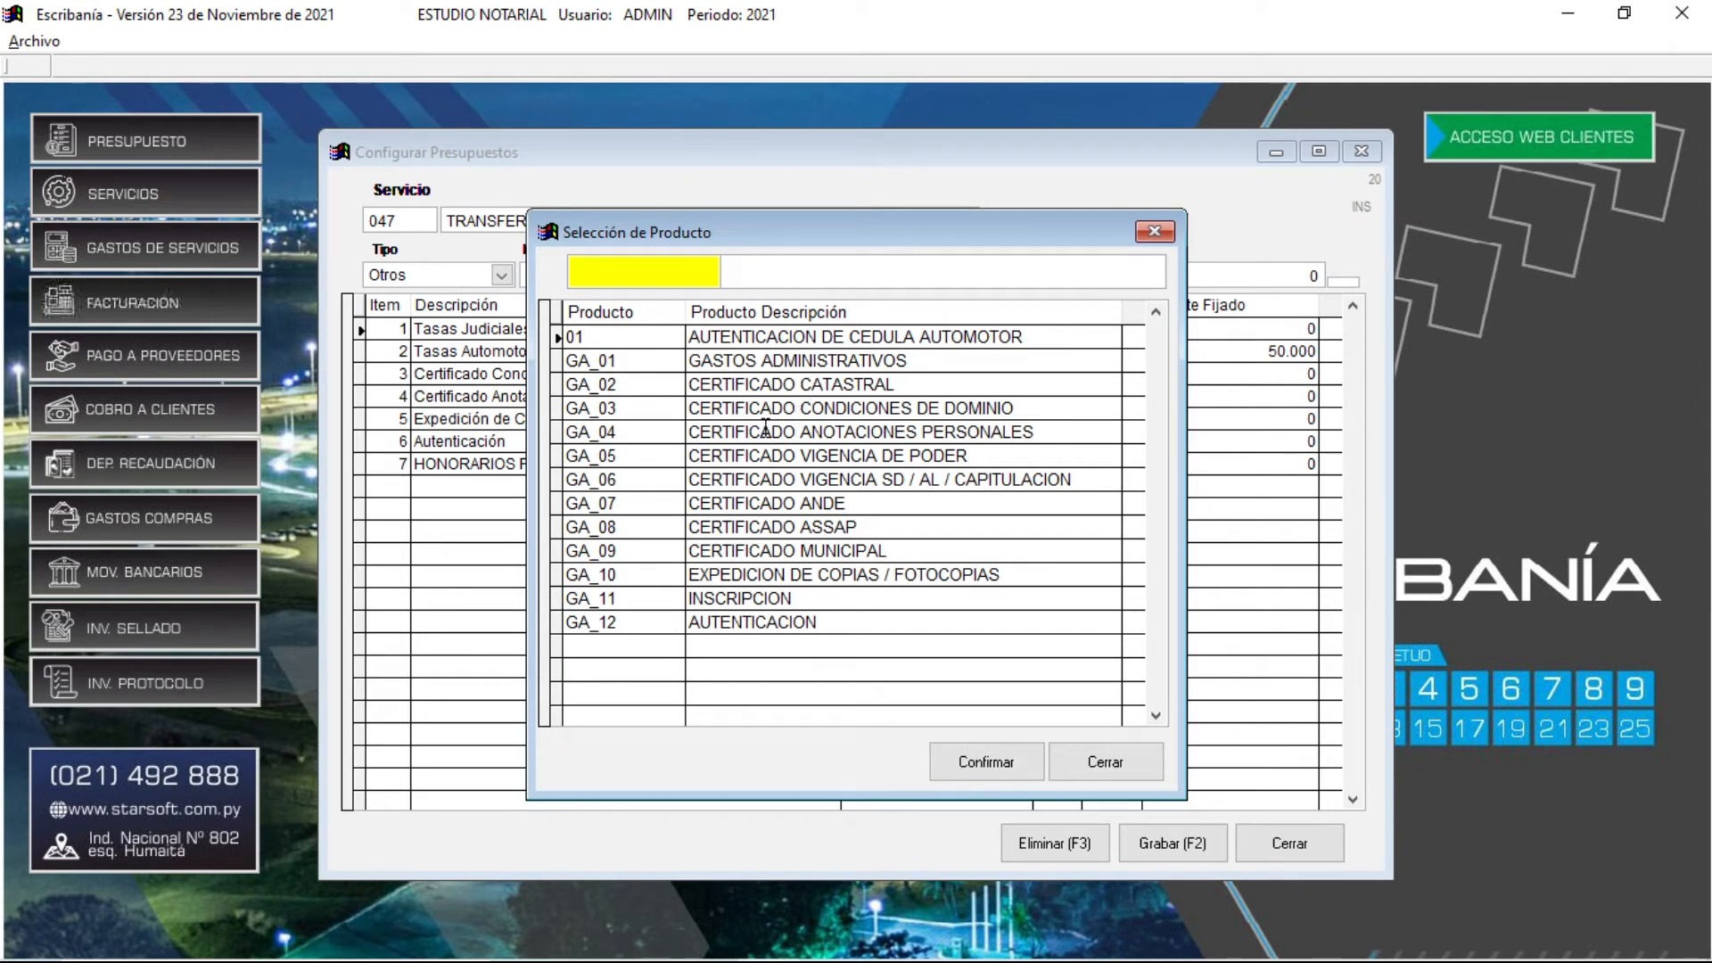
click(625, 336)
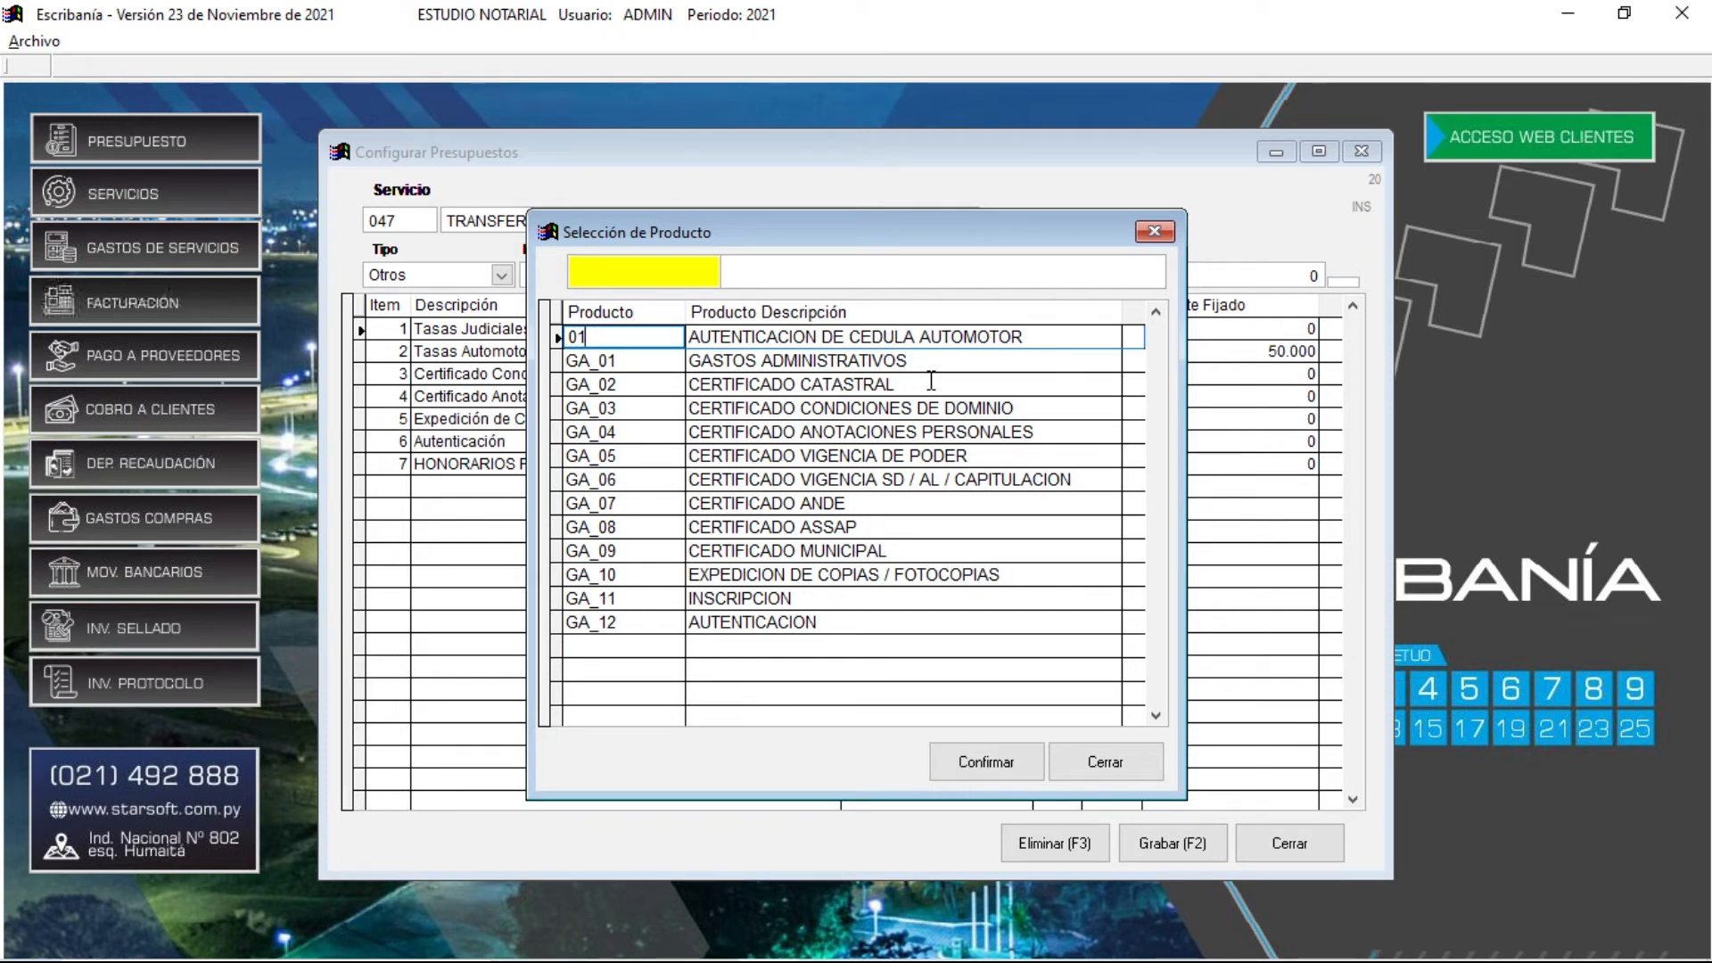
drag(916, 337, 581, 342)
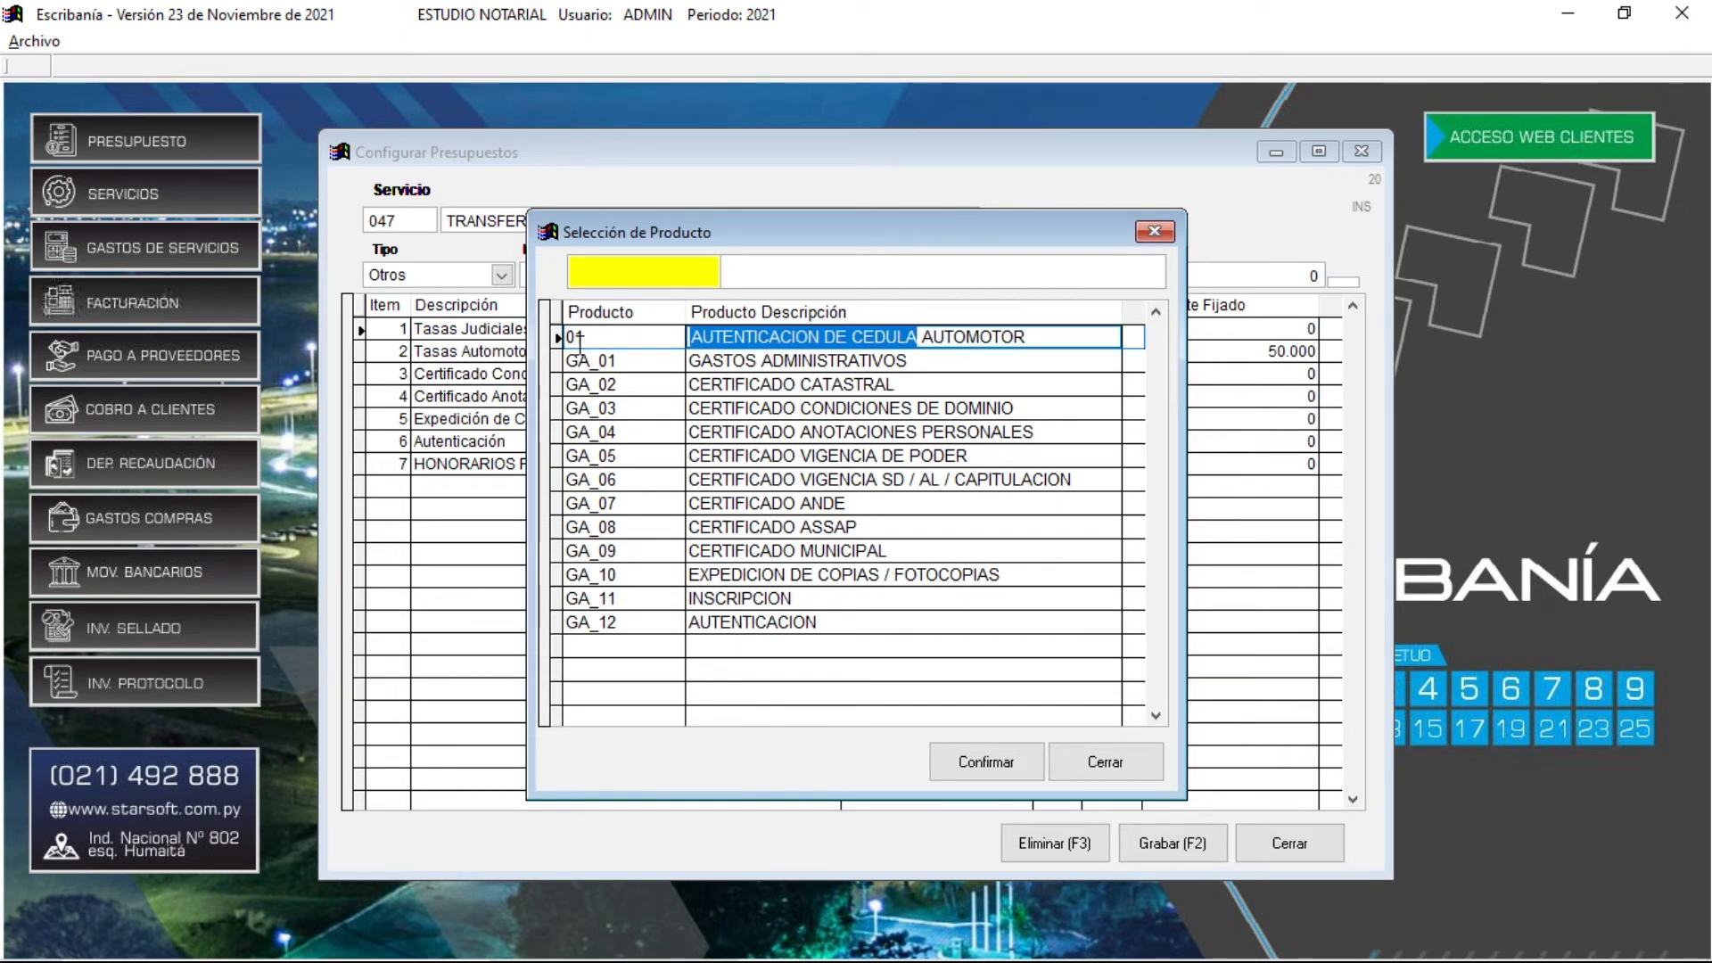
click(1023, 762)
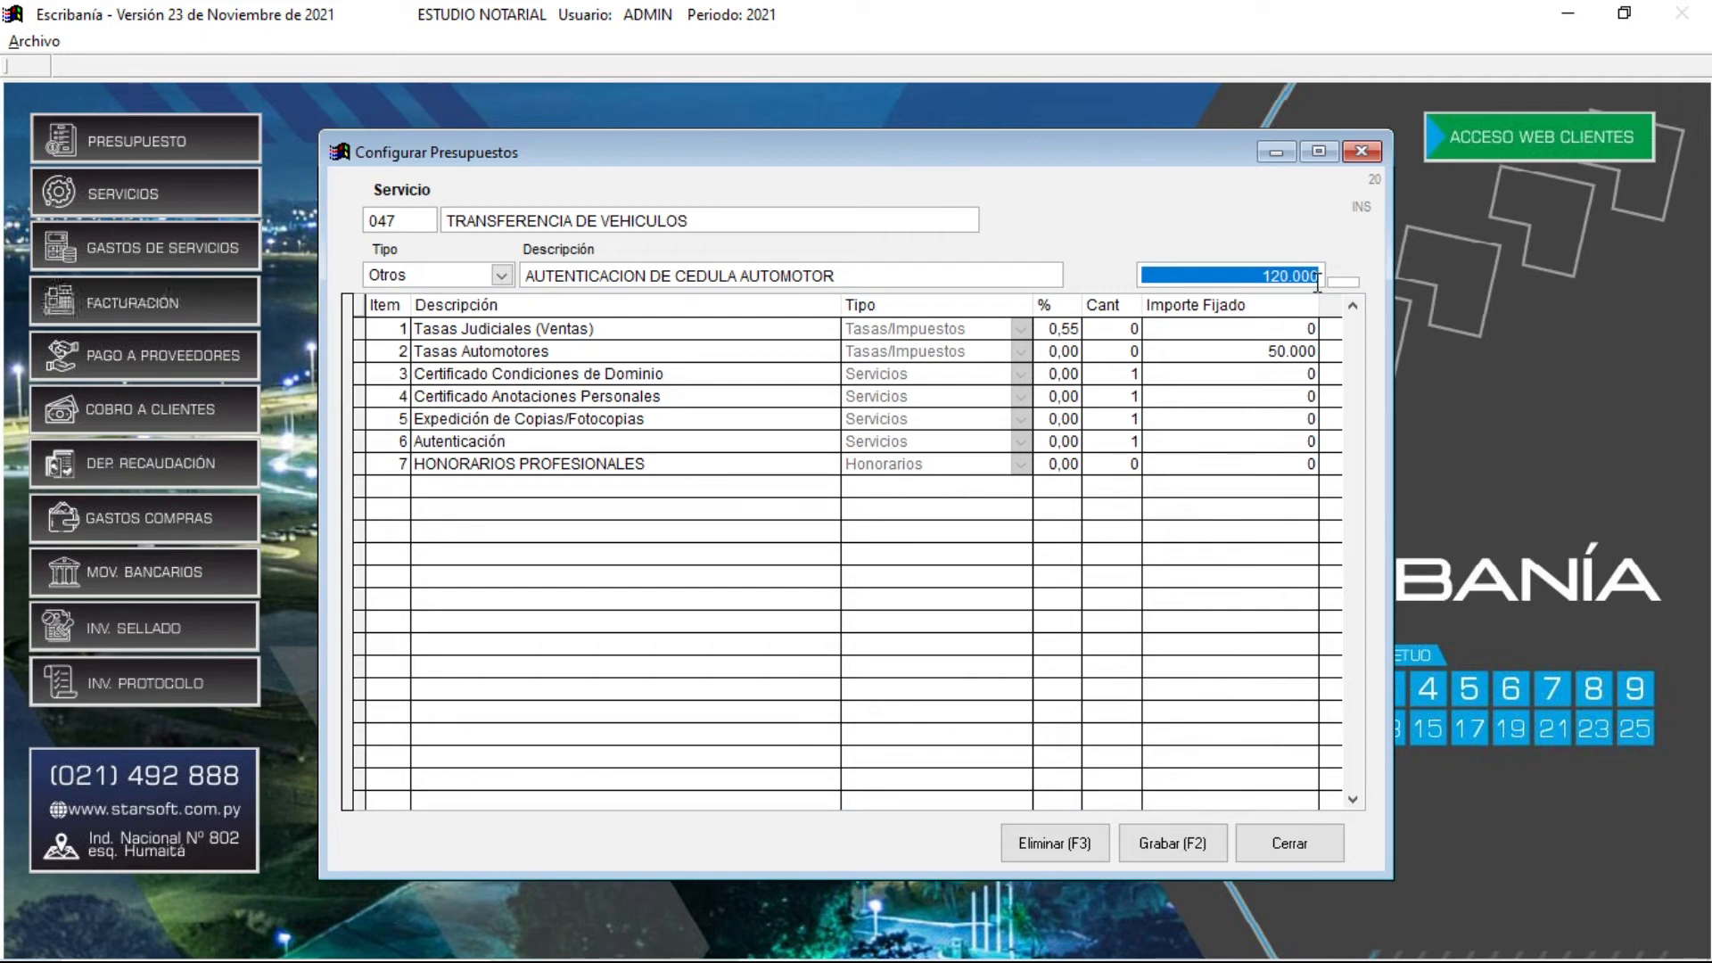
Set the AUTENTICACION DE CEDULA AUTOMOTOR amount to 150.000 and add the item to the template.
text(150000)
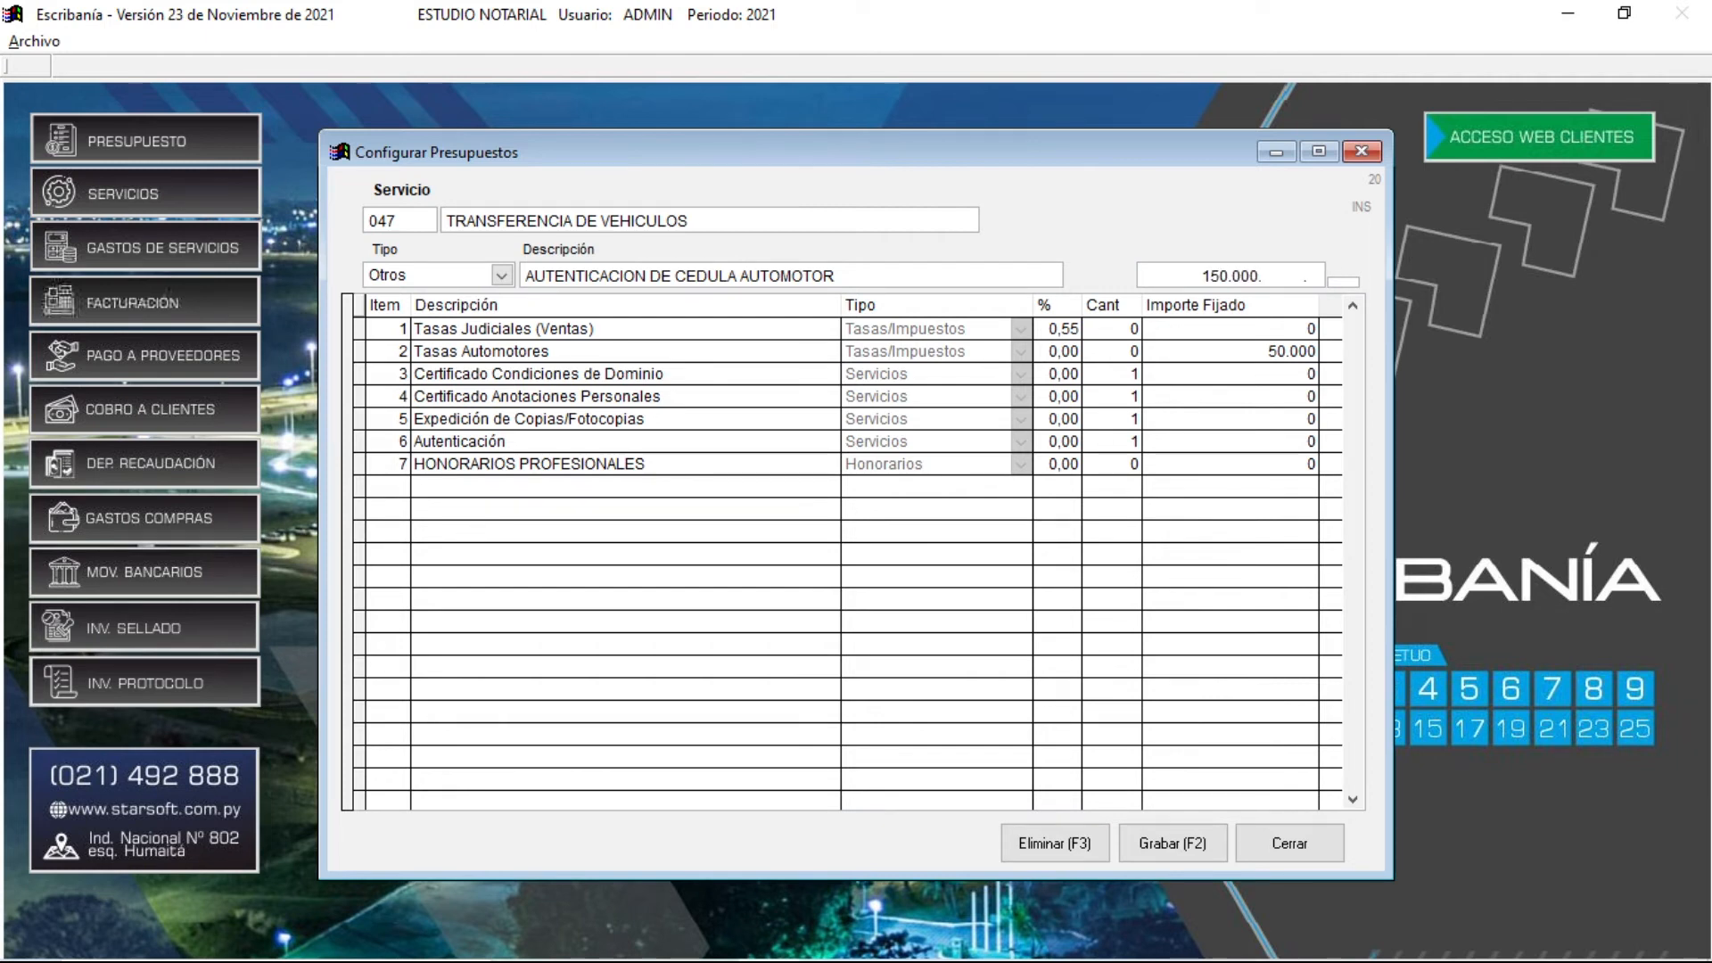
key(Tab)
key(Return)
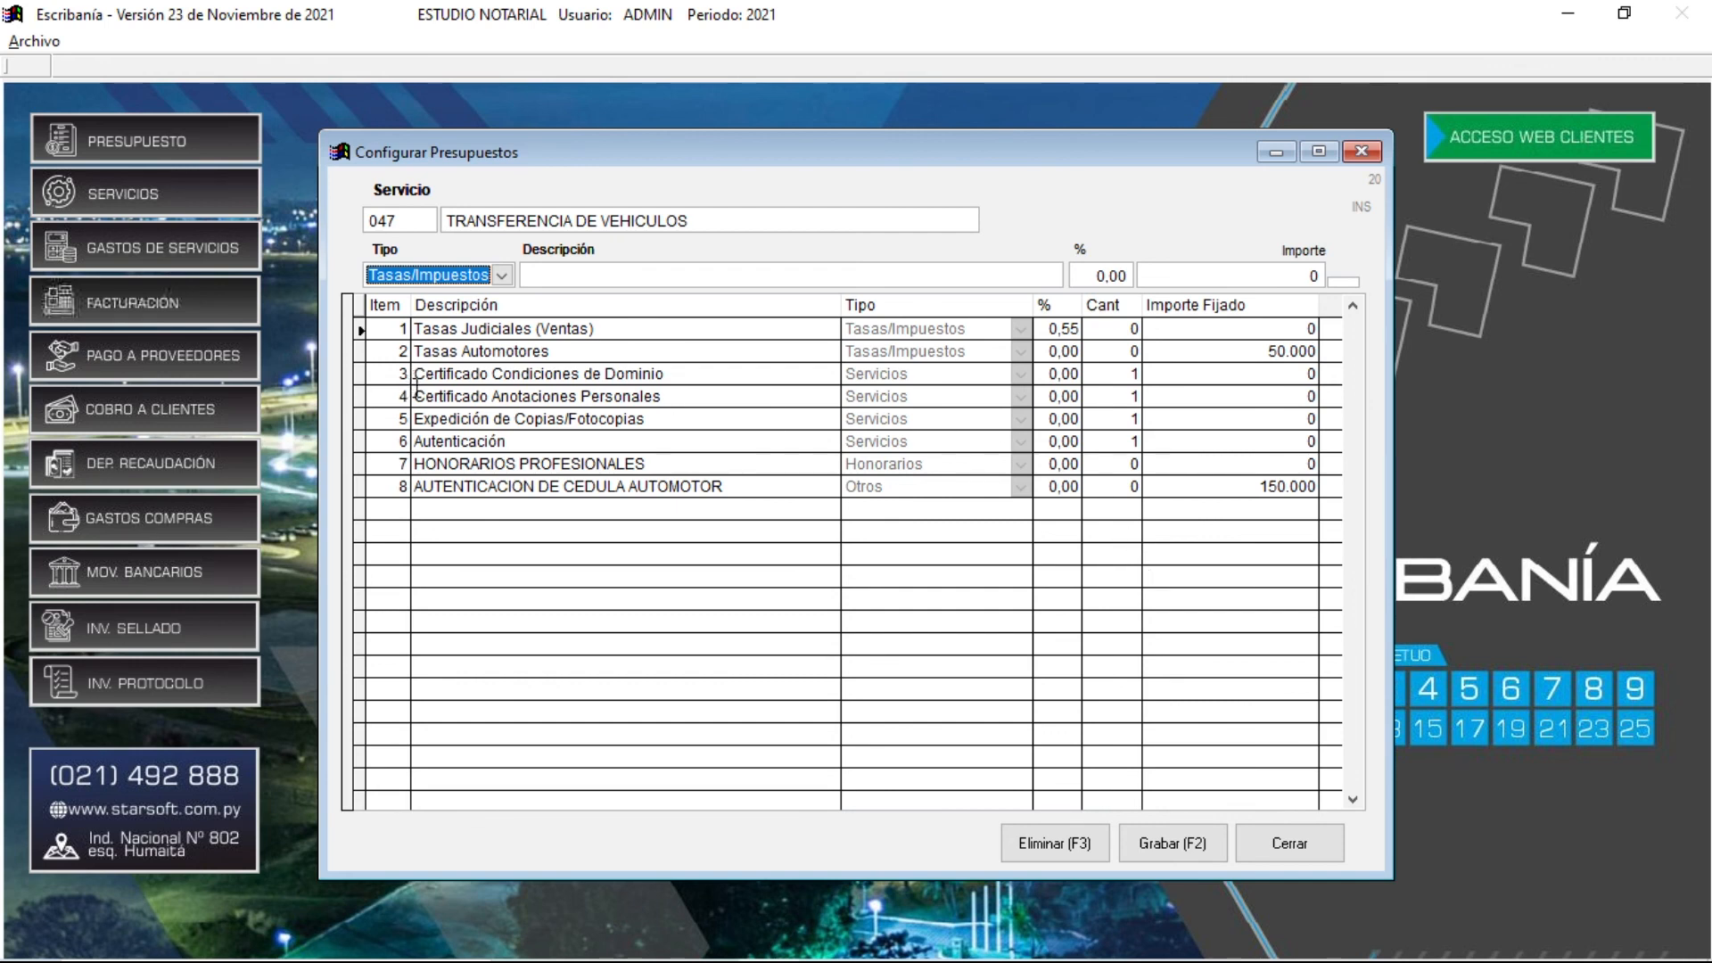
Save the TRANSFERENCIA DE VEHICULOS budget configuration, confirm the saving, and close the list of configured budgets.
click(1170, 851)
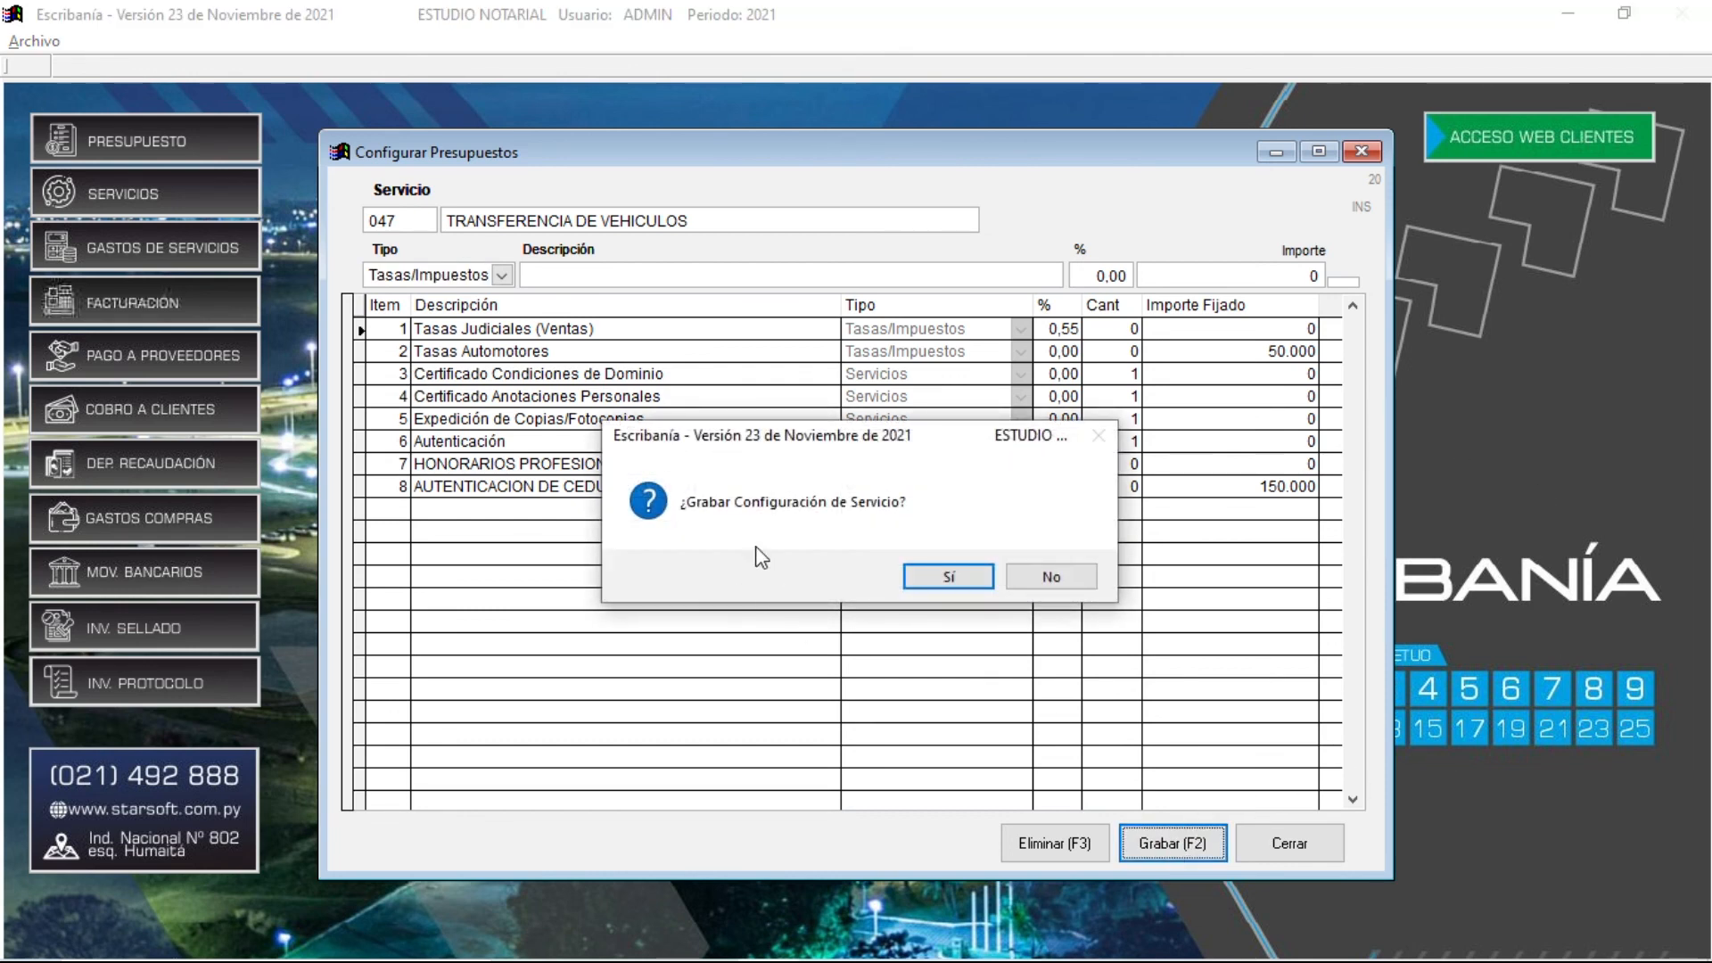
click(938, 570)
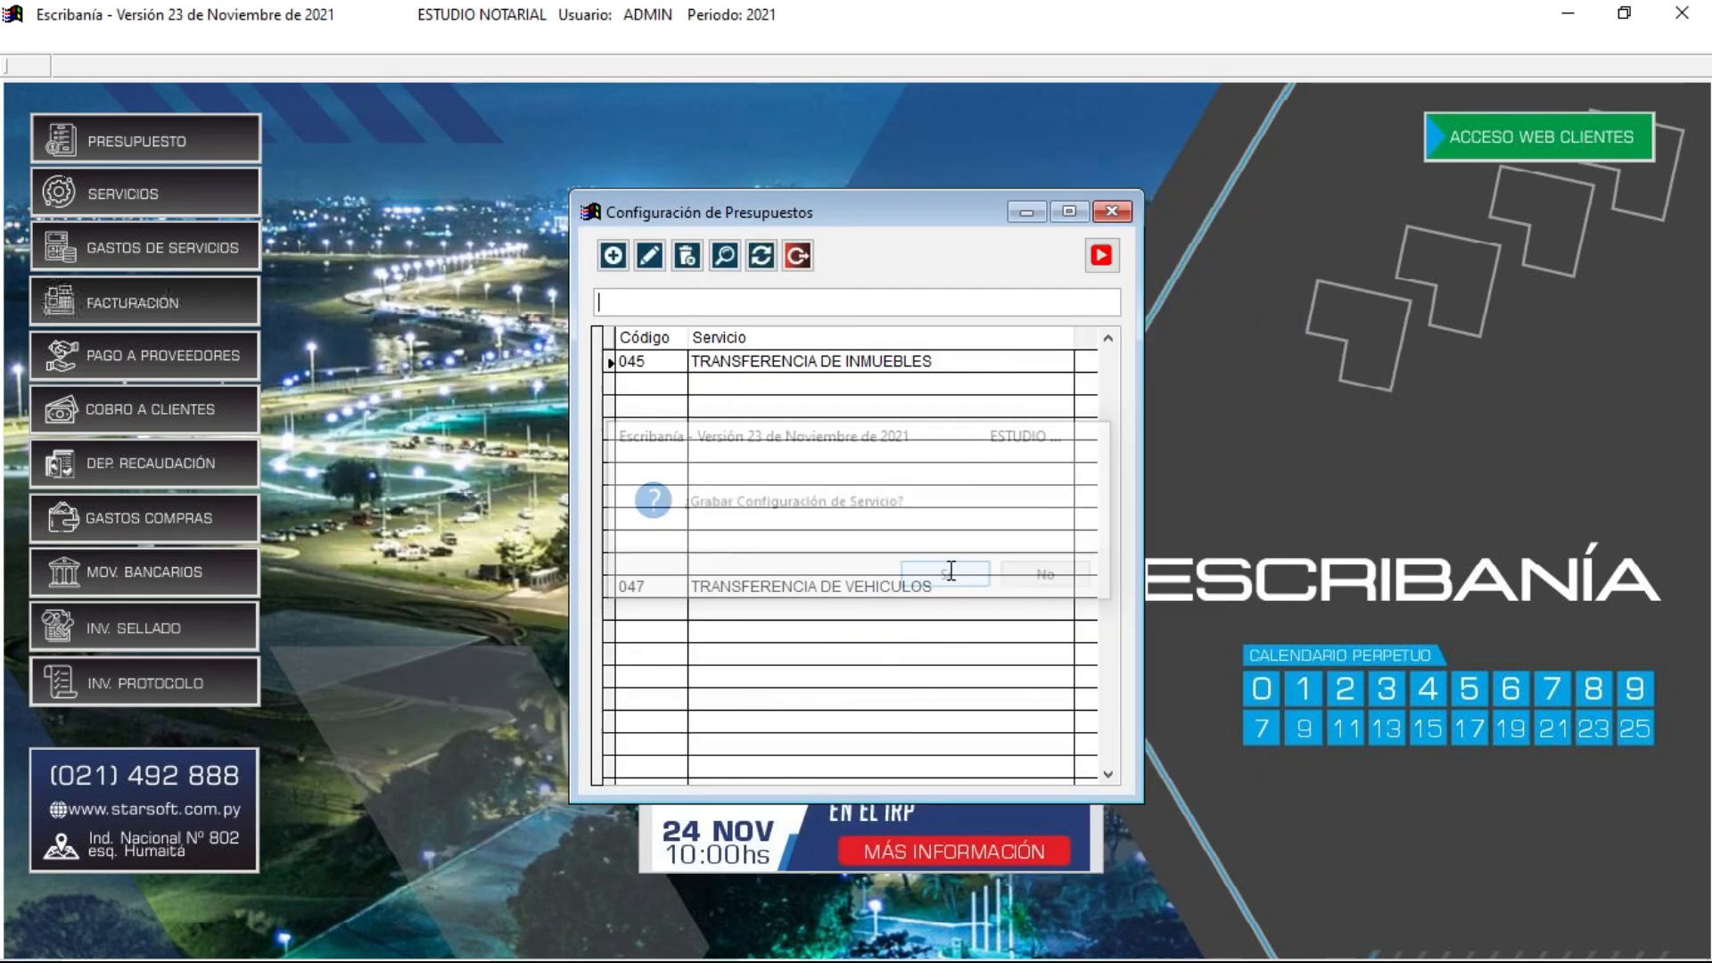
click(888, 591)
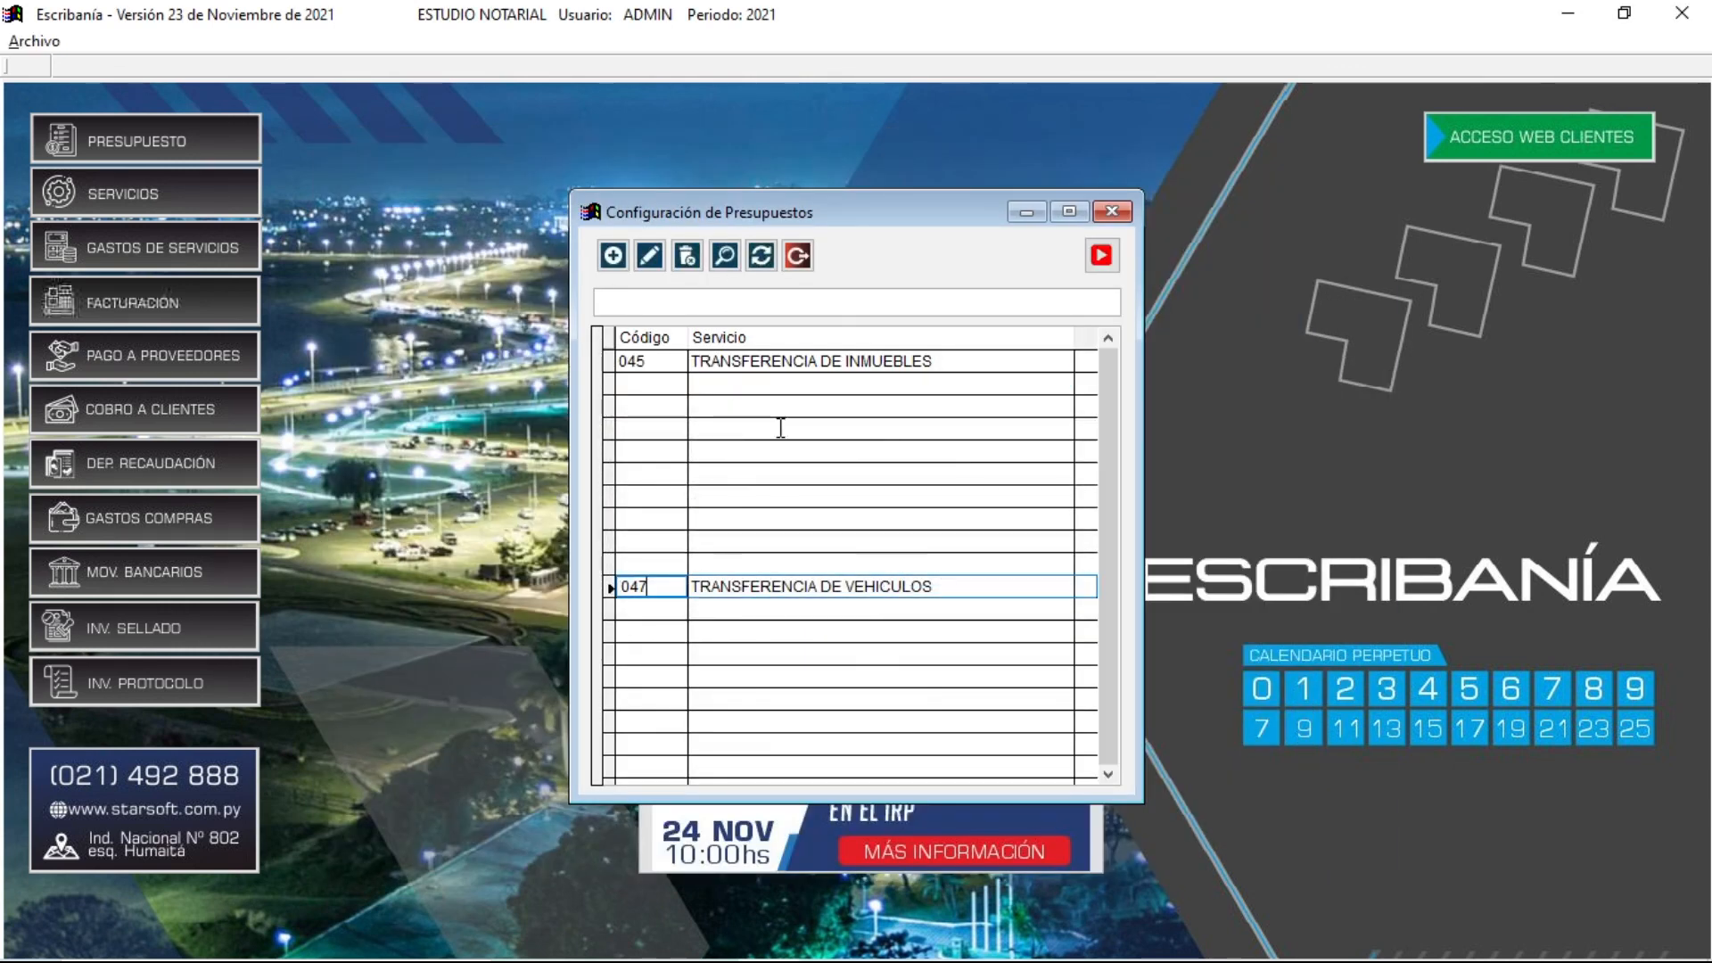
click(835, 360)
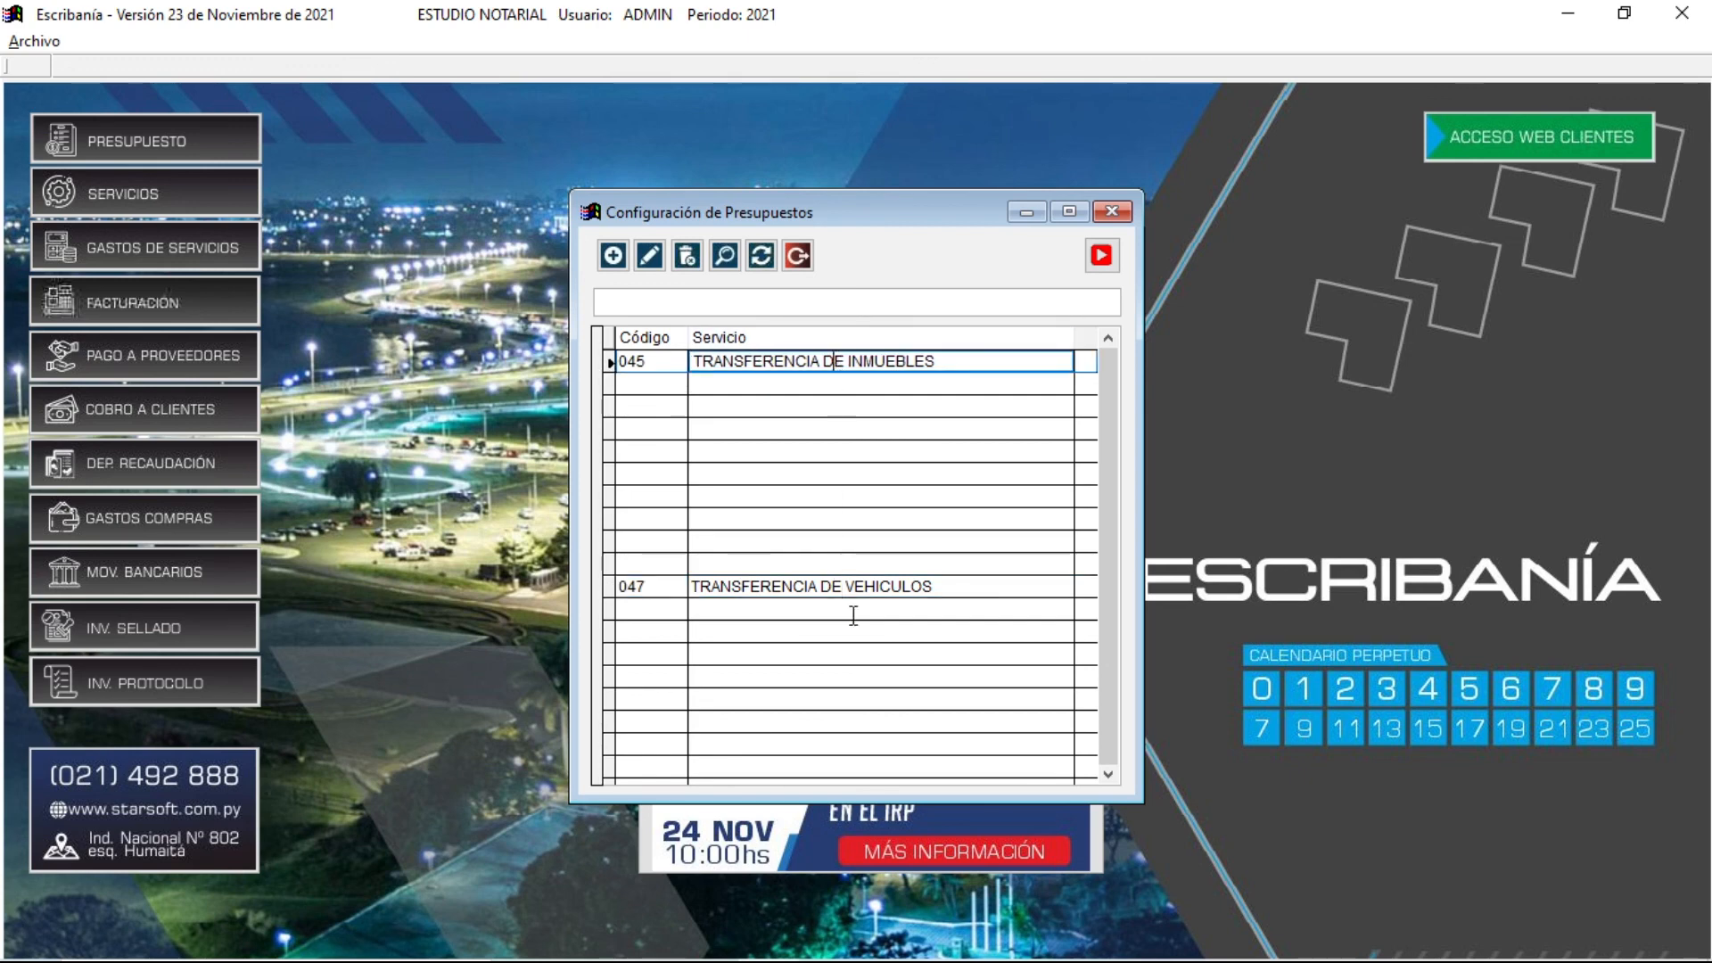
click(782, 559)
click(733, 386)
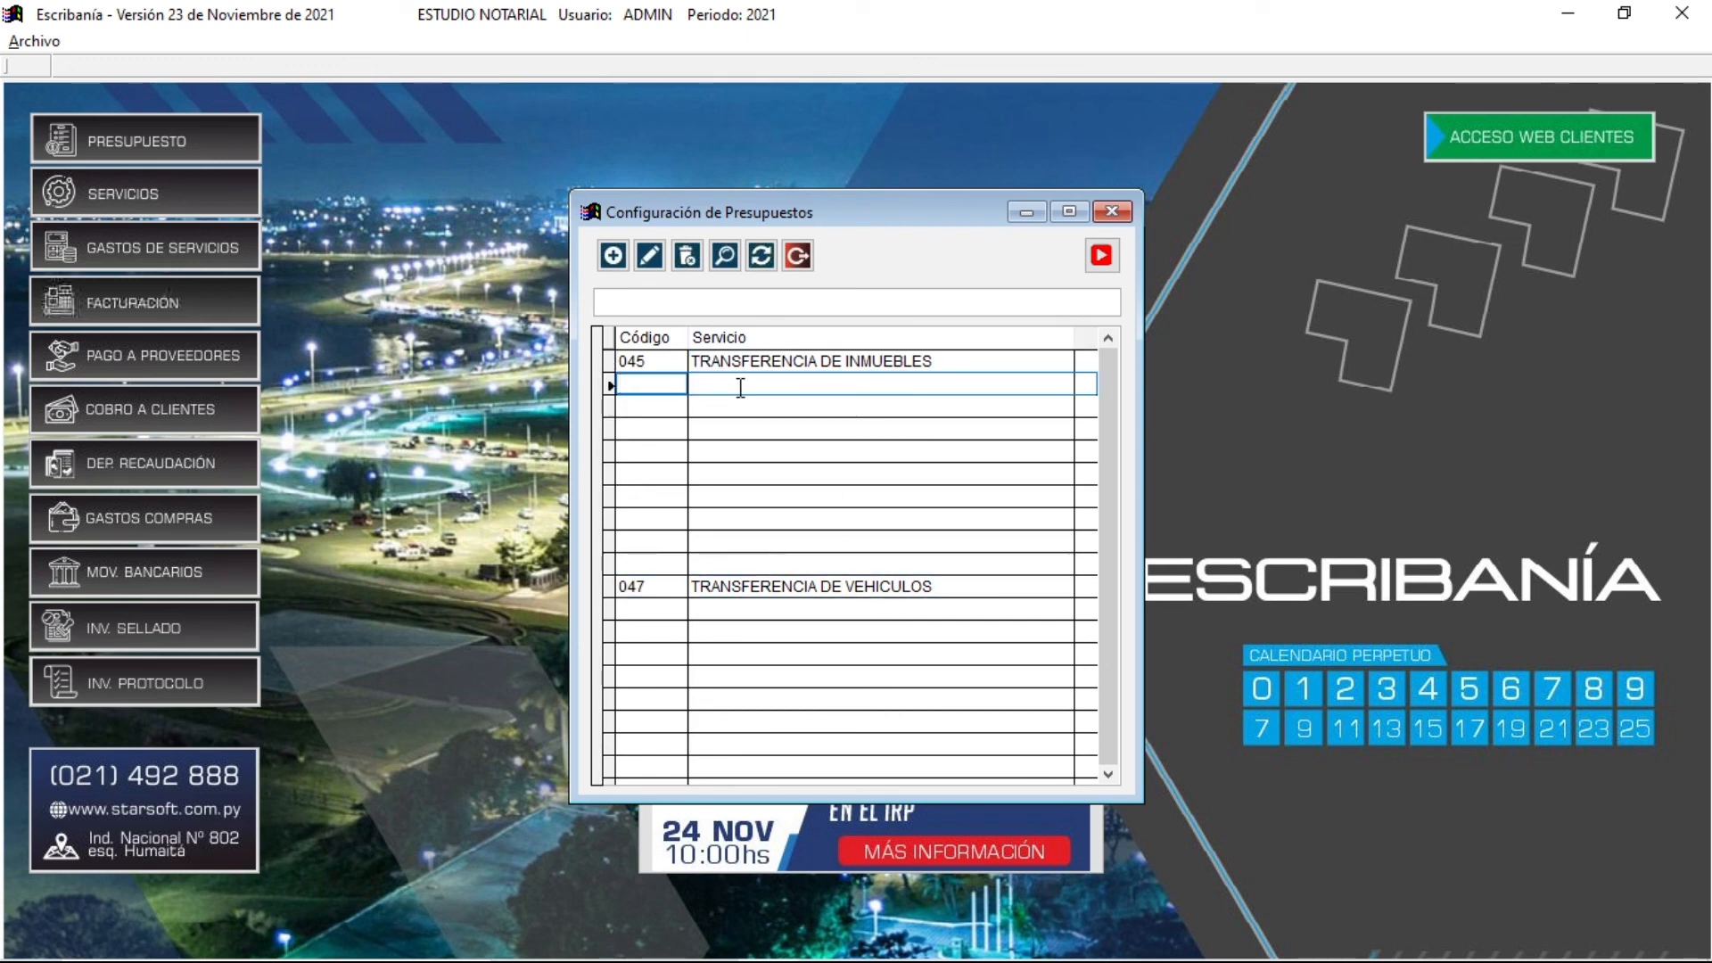
click(797, 255)
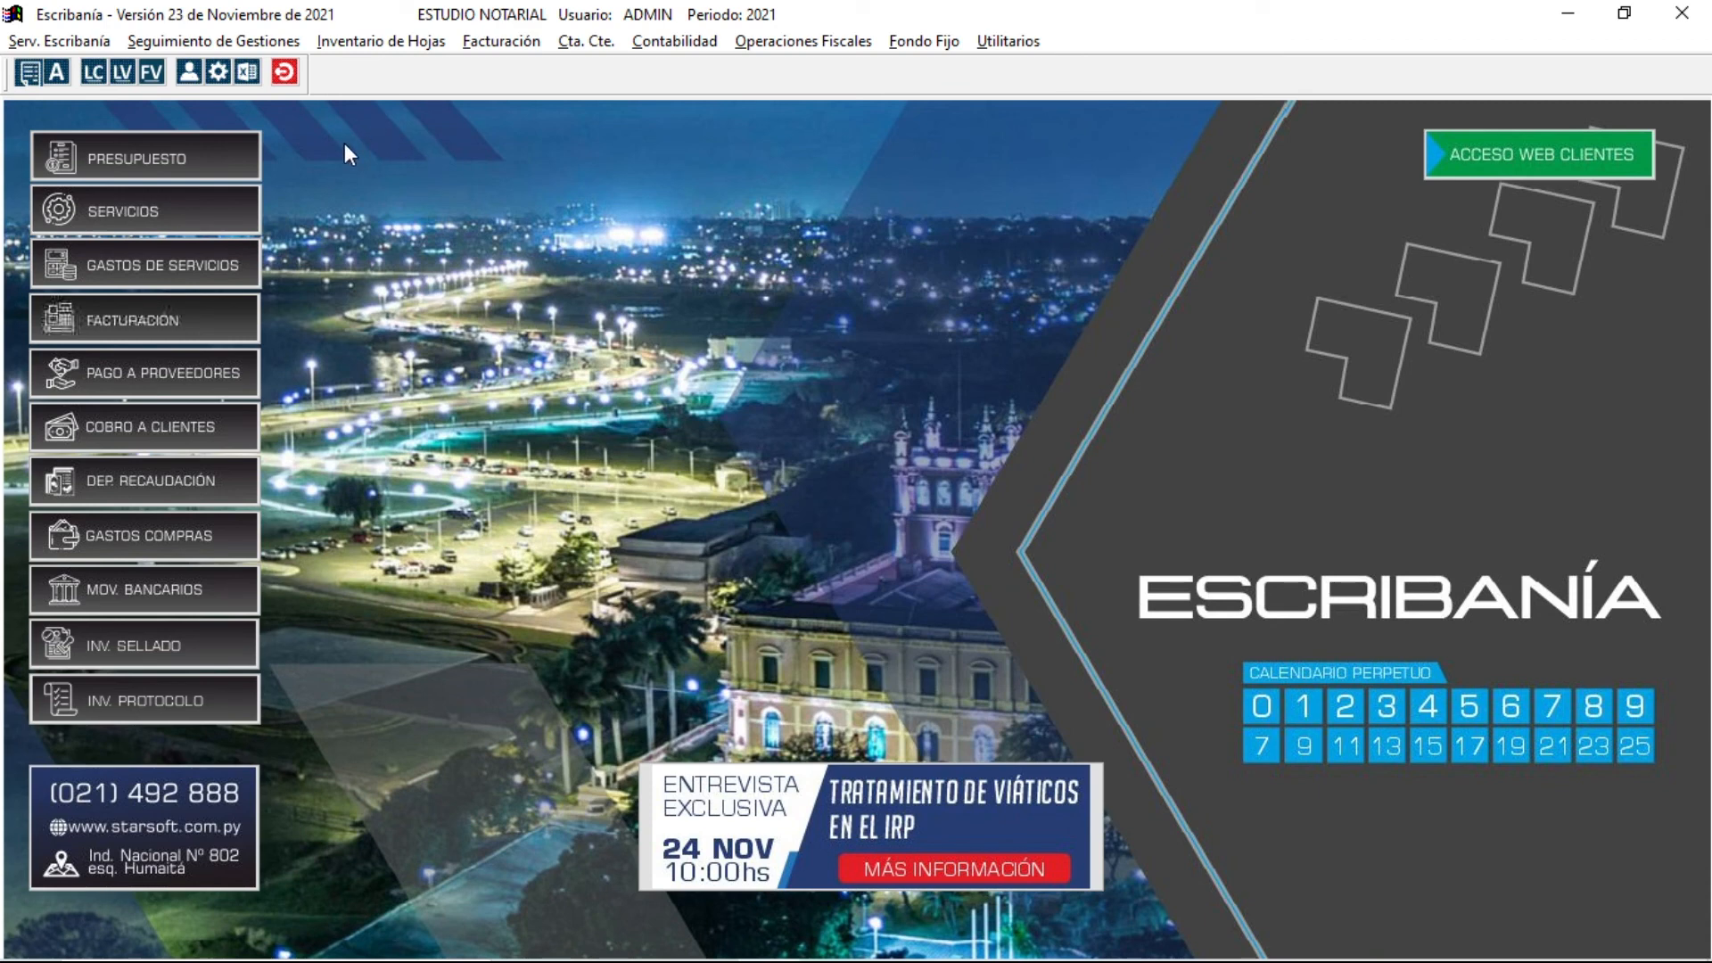
Reopen the budget configuration list and select the blank row directly below TRANSFERENCIA DE INMUEBLES.
click(62, 42)
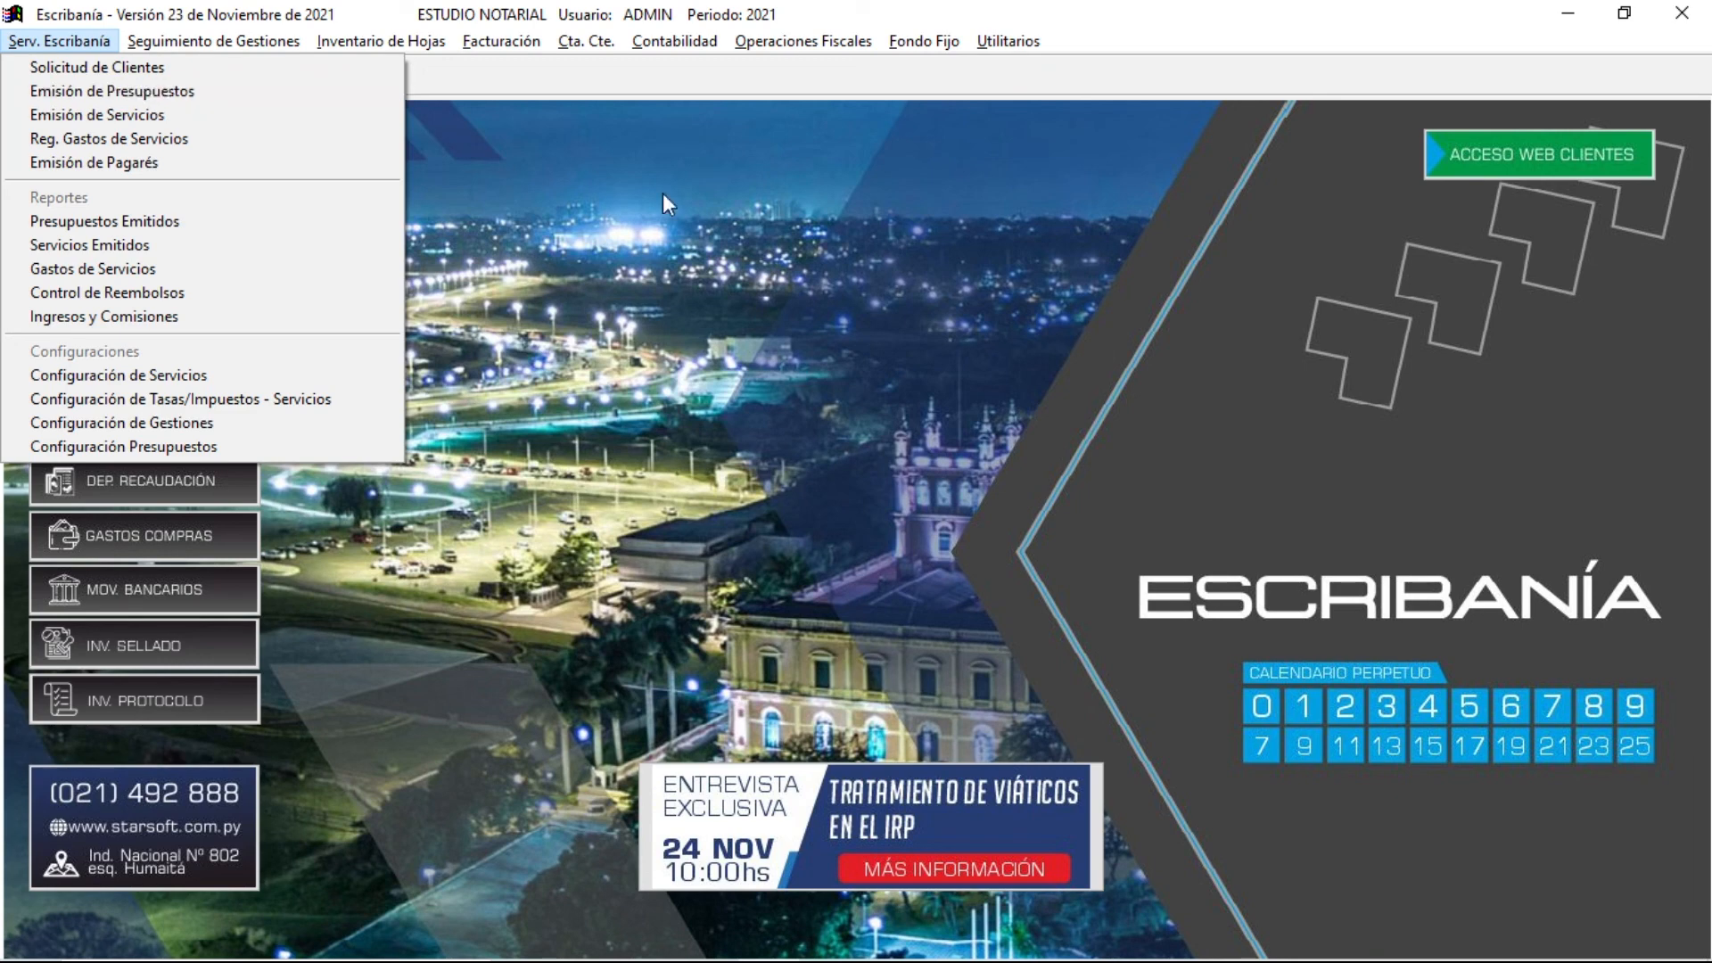
click(808, 221)
click(48, 41)
click(184, 446)
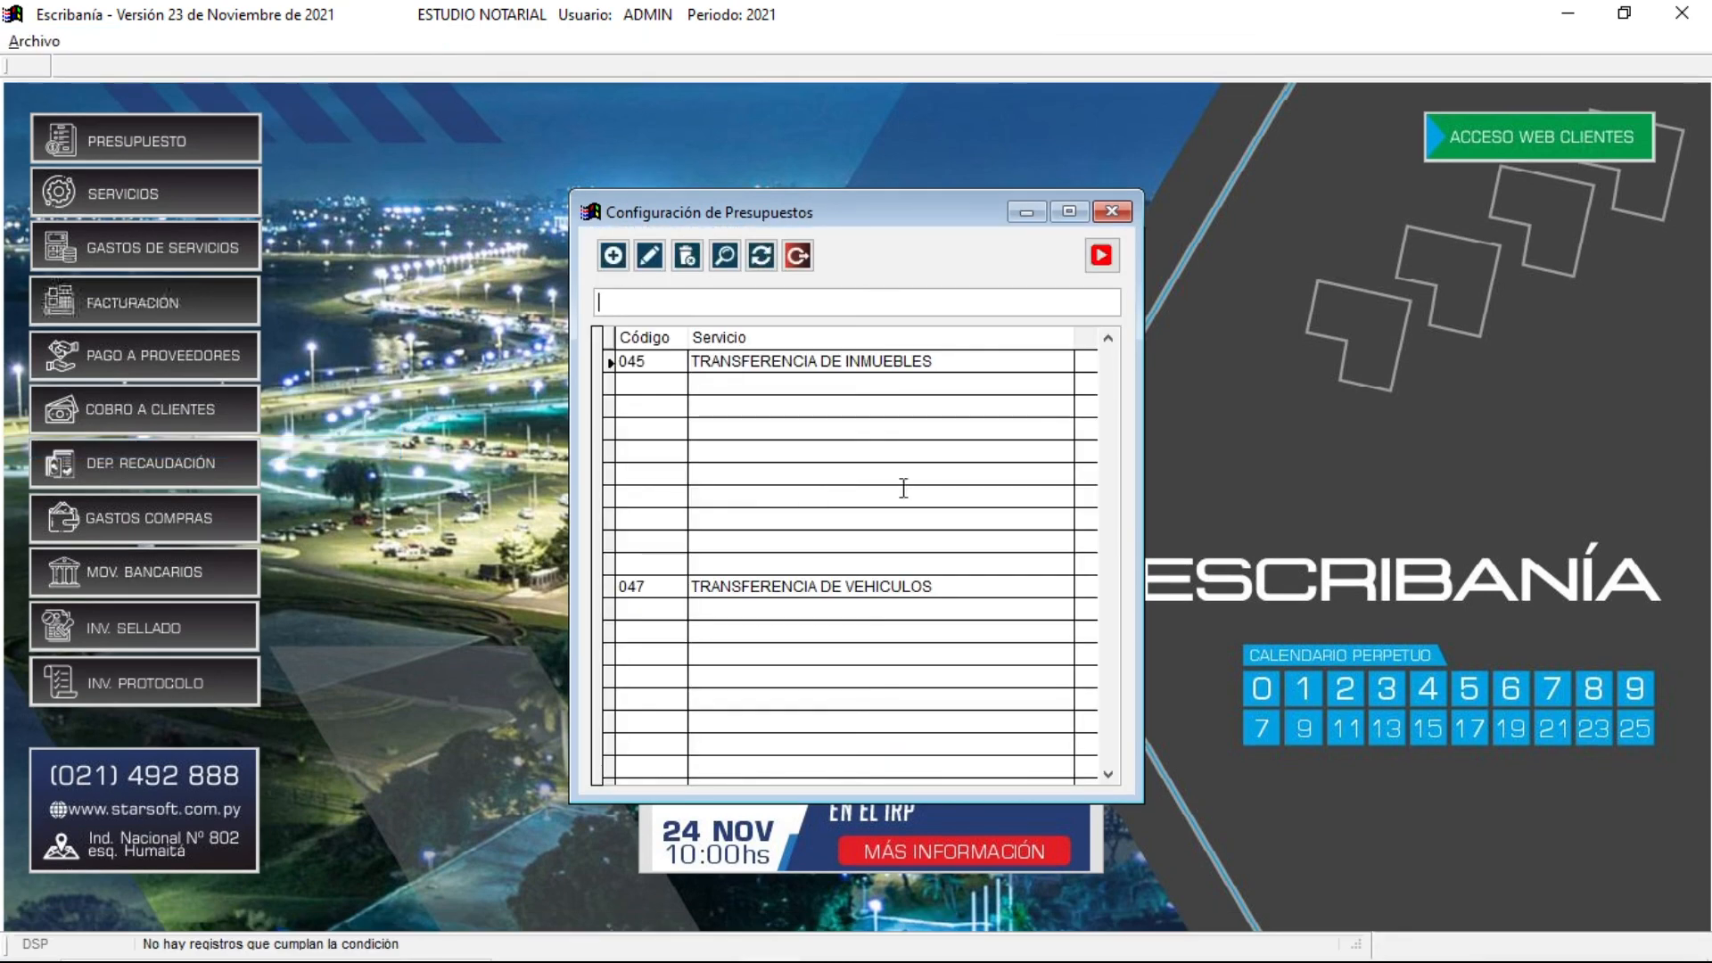
click(653, 387)
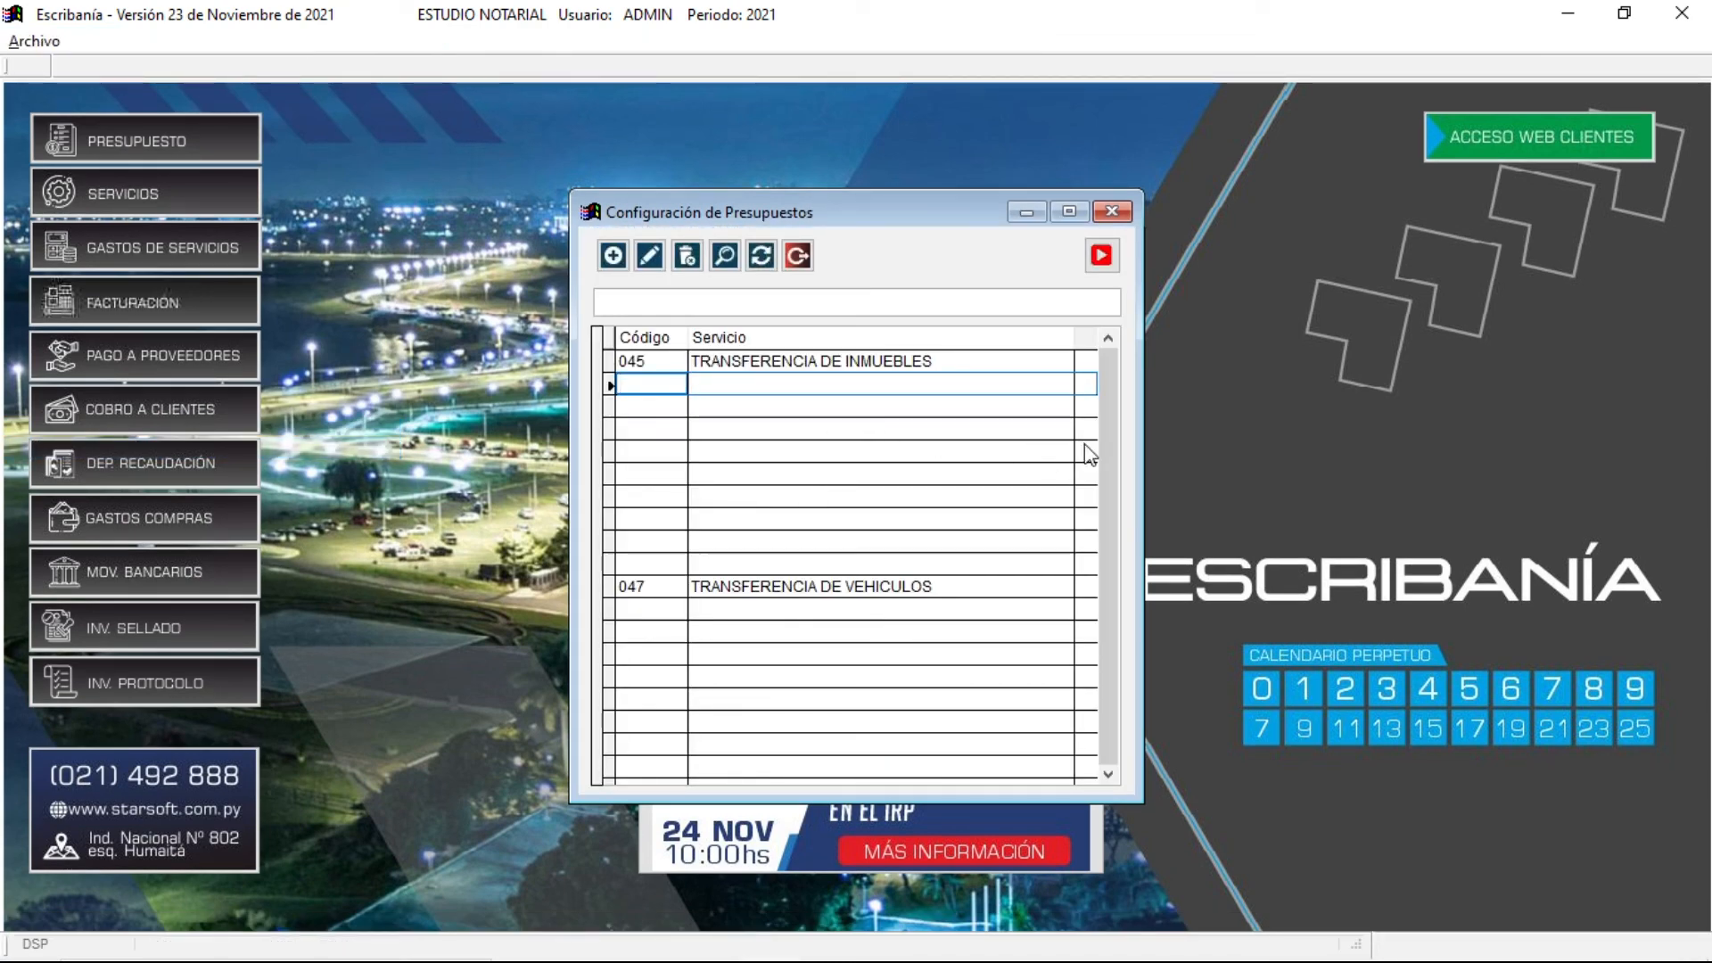